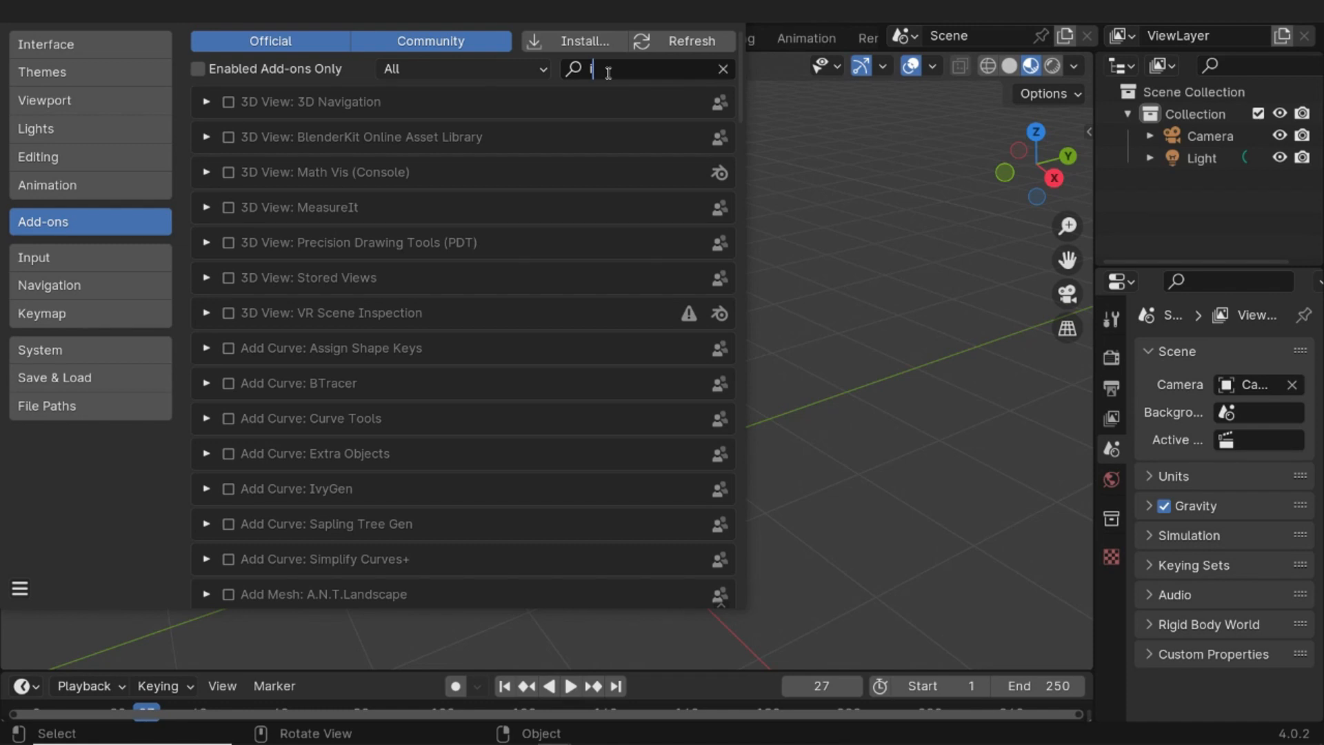
Search the add-ons for "import" to check that Import Images as Planes is enabled, and close the preferences
{"action": "key", "text": "BackSpace"}
{"action": "type", "text": "rt"}
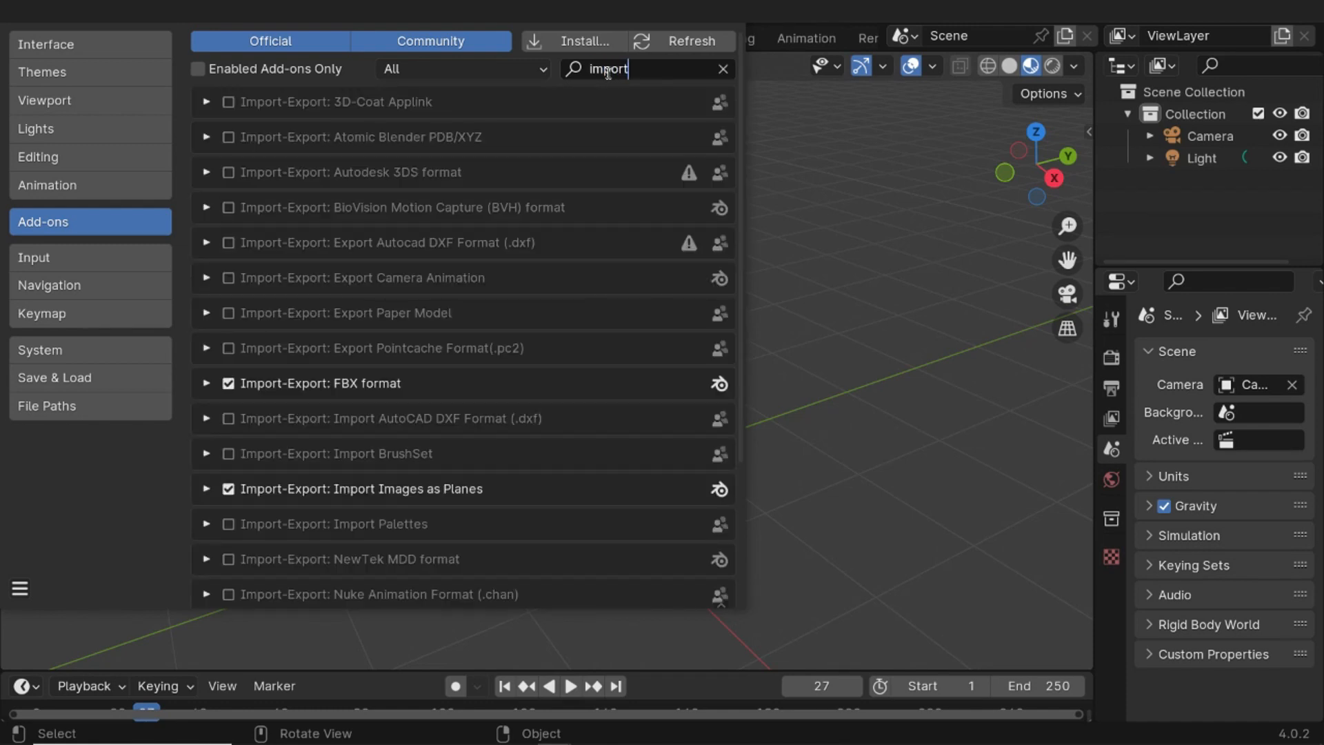
{"action": "key", "text": "Return"}
{"action": "left_click", "coordinate": [726, 11]}
Import koko_1.png through koko_5.png from the kokoFaces folder as planes, with Animate Image Sequences on
{"action": "left_click", "coordinate": [49, 35]}
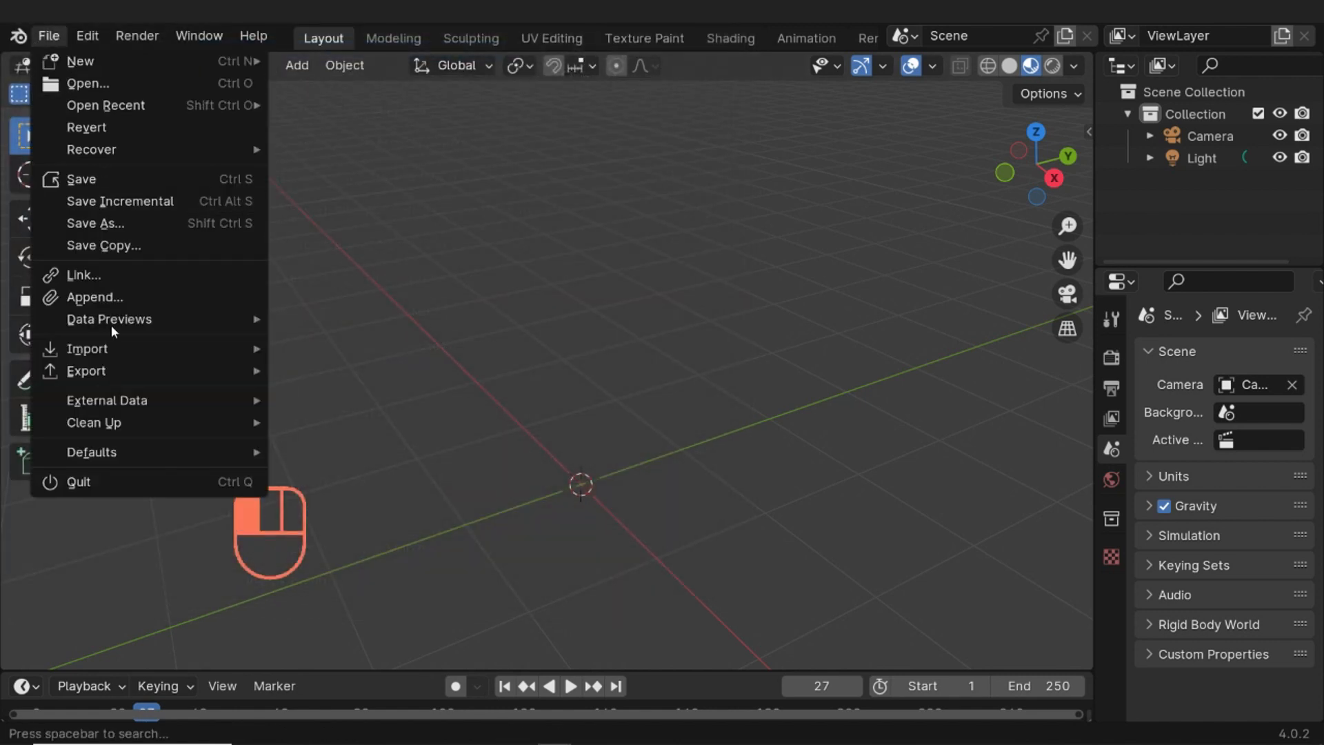
{"action": "mouse_move", "coordinate": [113, 341]}
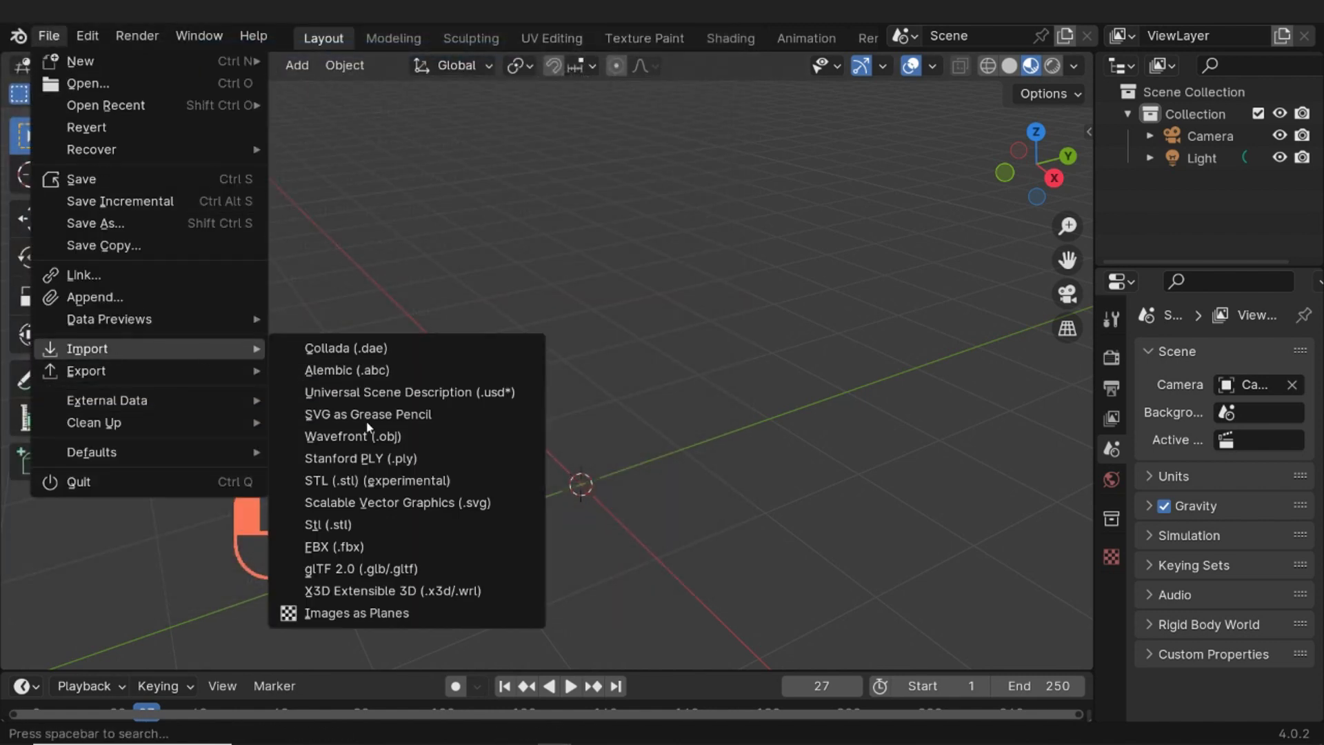
{"action": "left_click", "coordinate": [366, 611]}
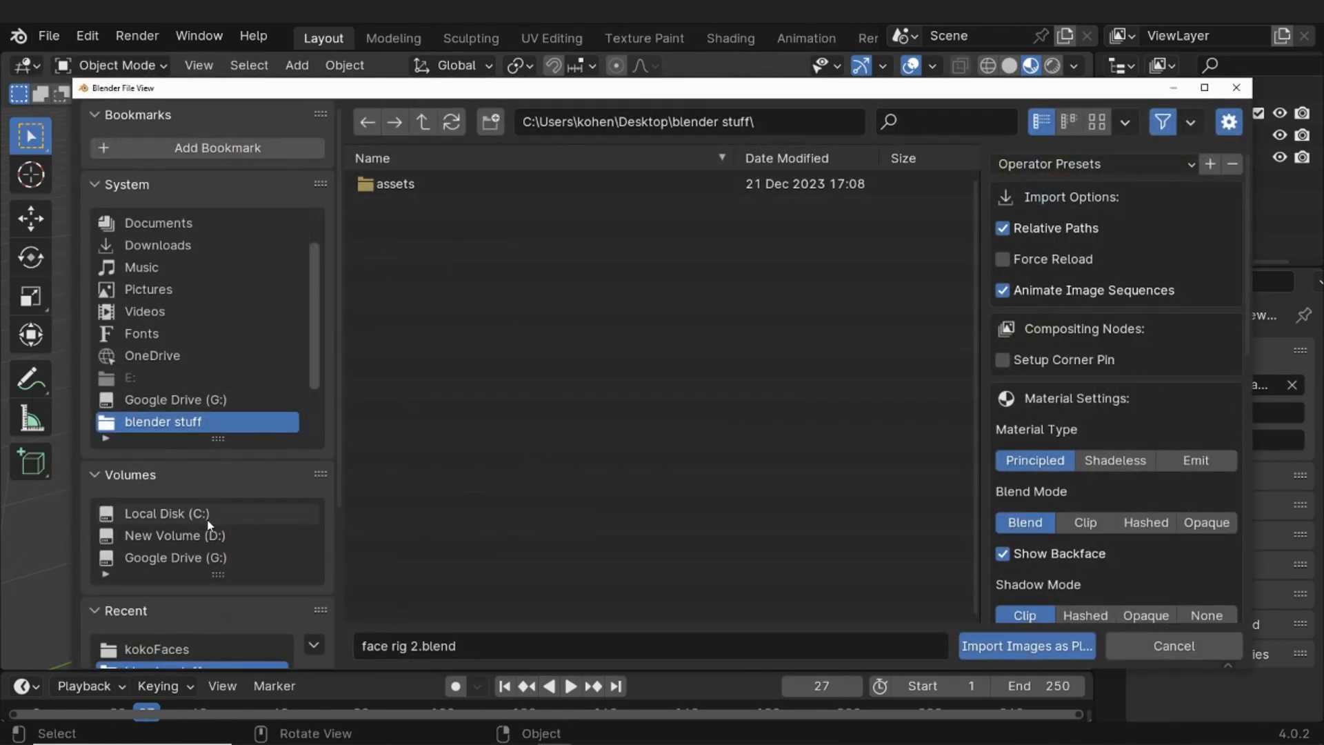
{"action": "scroll", "coordinate": [207, 531], "scroll_direction": "down", "scroll_amount": 2}
{"action": "left_click", "coordinate": [183, 604]}
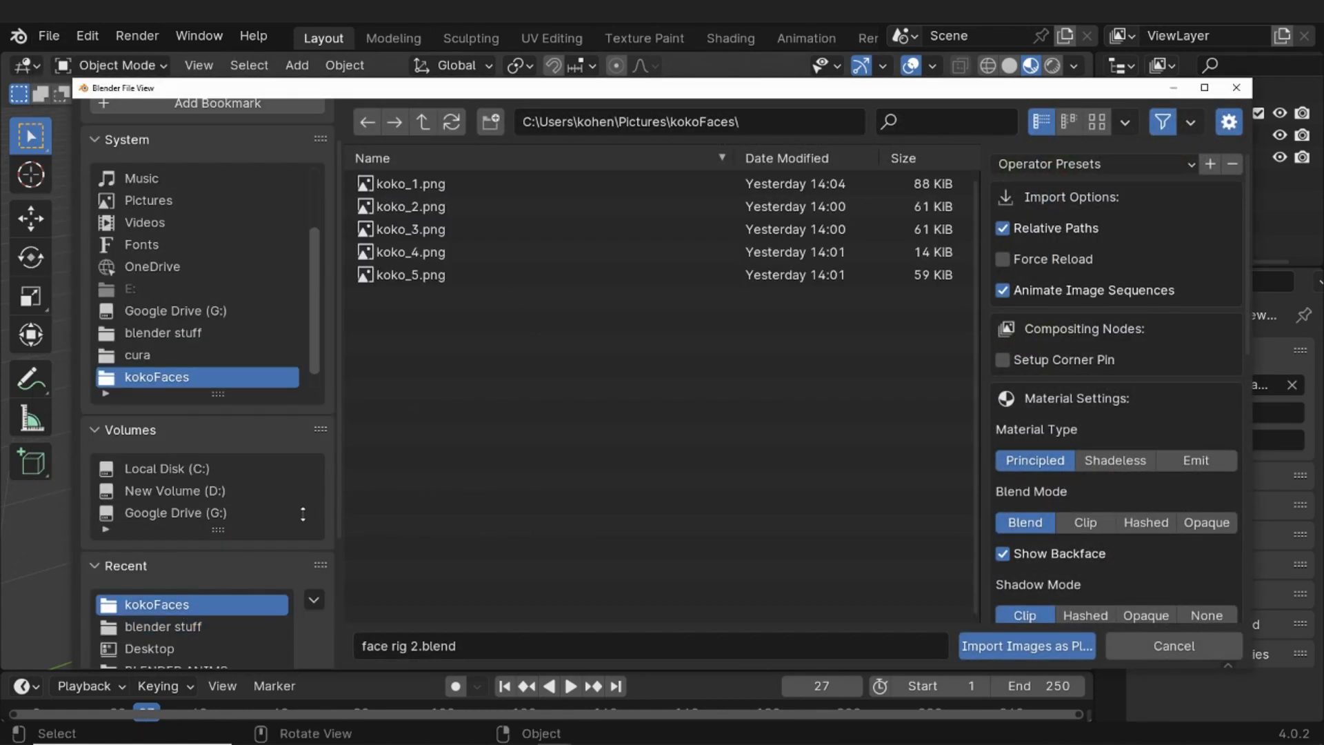
{"action": "left_click", "coordinate": [445, 184]}
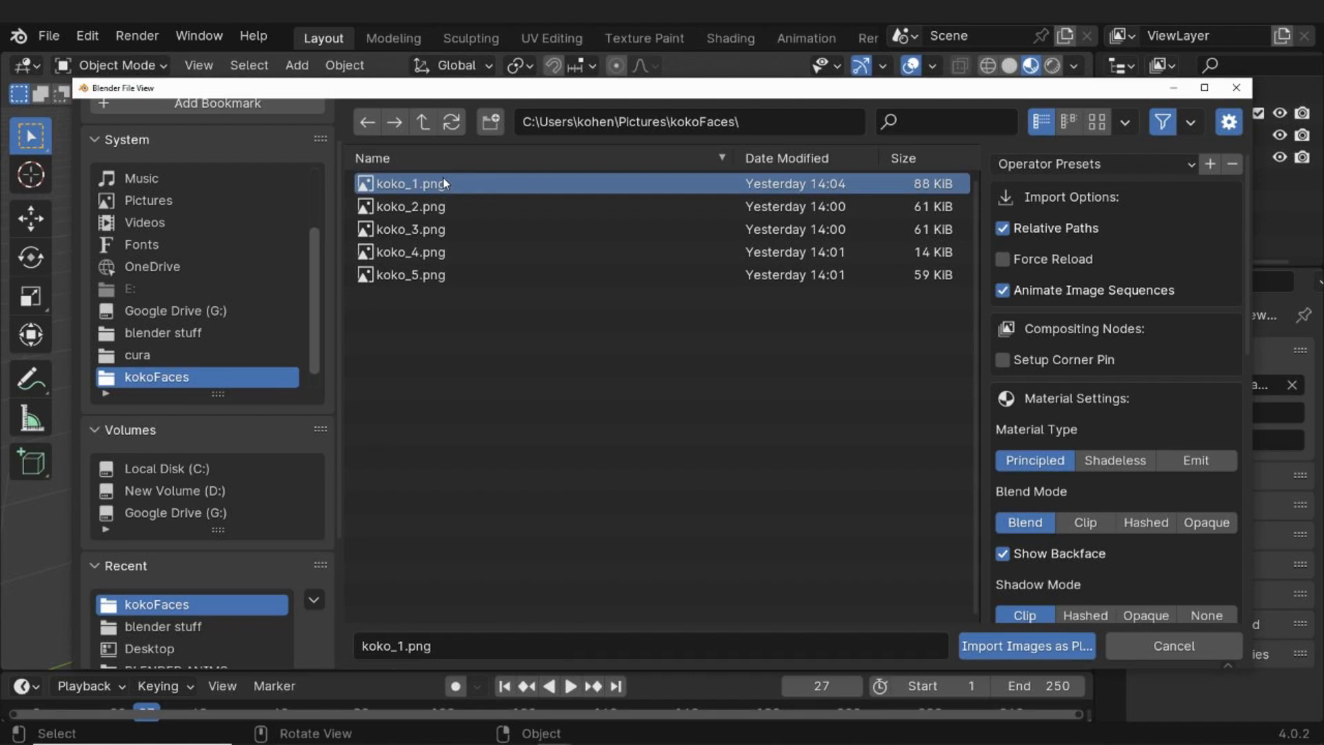
{"action": "left_click", "coordinate": [486, 274], "text": "shift"}
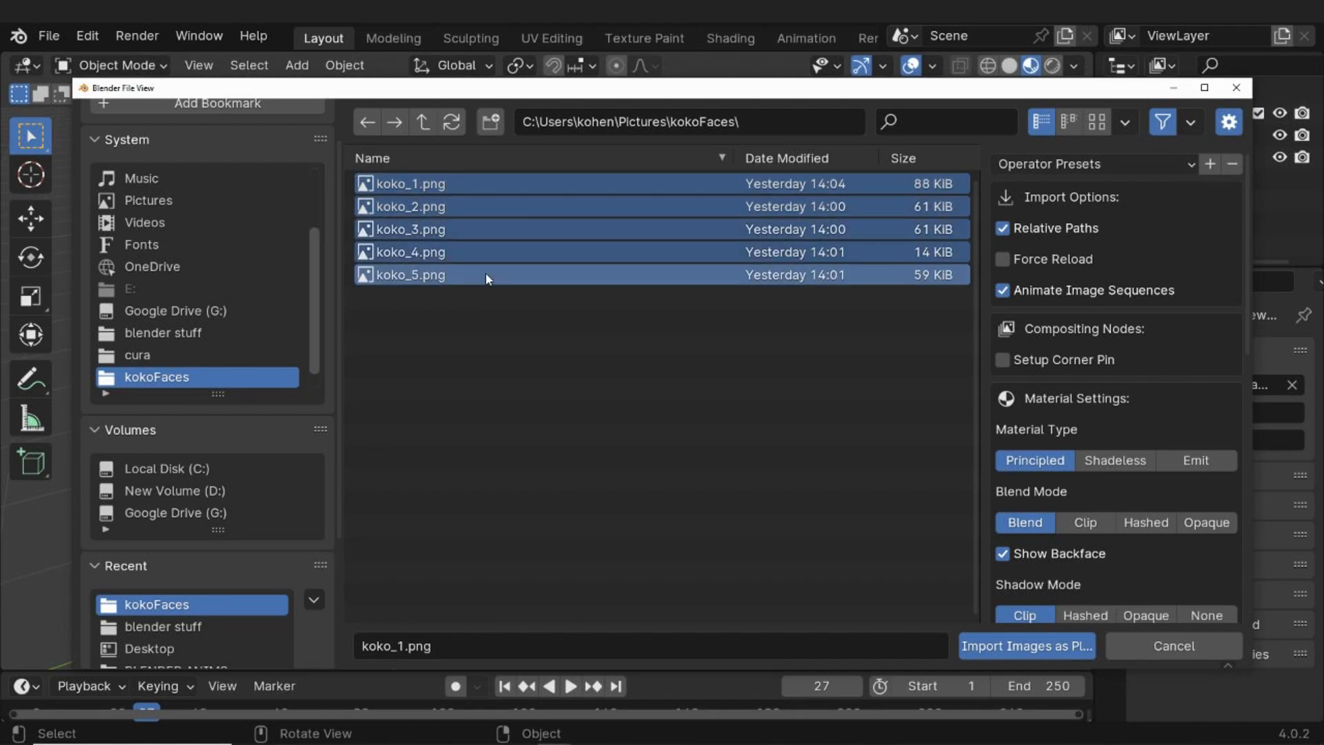
{"action": "left_click", "coordinate": [990, 652]}
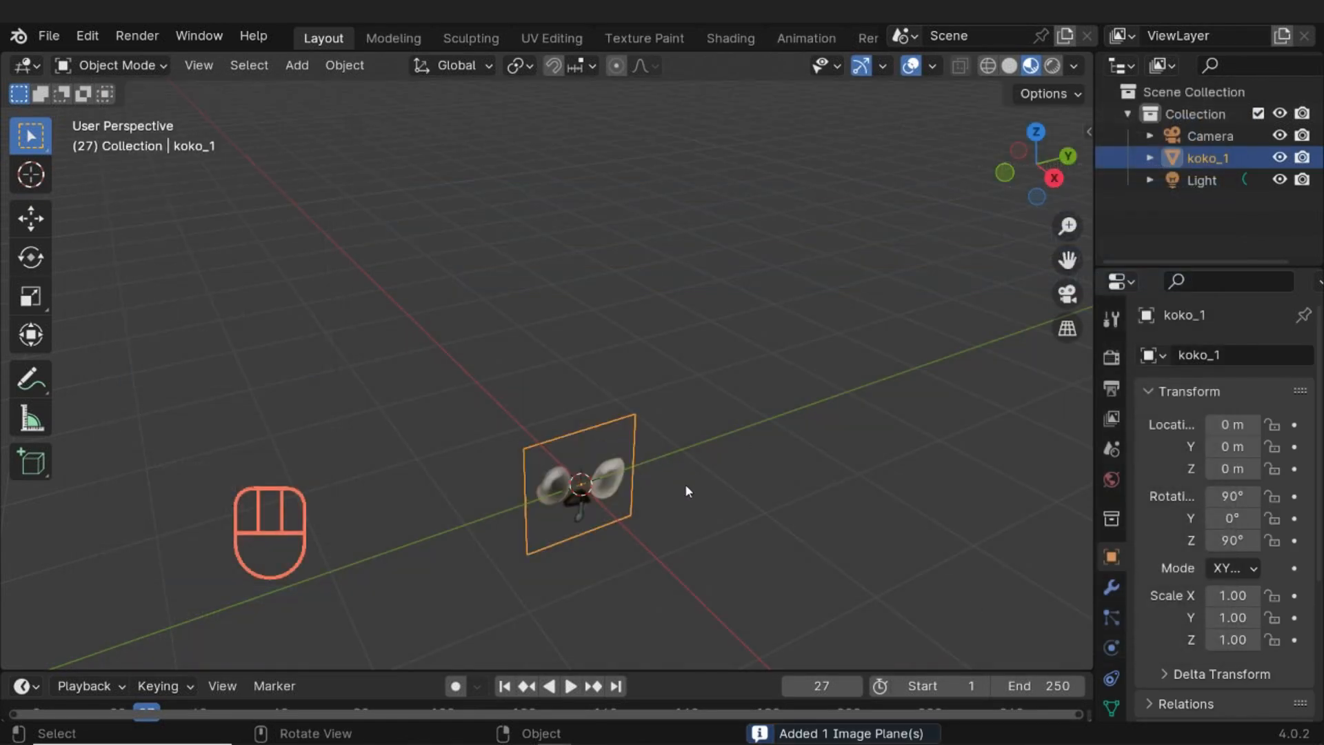
Switch to the Shading workspace, change the timeline area to the Shader Editor and enlarge it
{"action": "middle_click_drag", "start_coordinate": [686, 491], "coordinate": [591, 435]}
{"action": "scroll", "coordinate": [592, 435], "scroll_direction": "up", "scroll_amount": 1}
{"action": "left_click", "coordinate": [710, 42]}
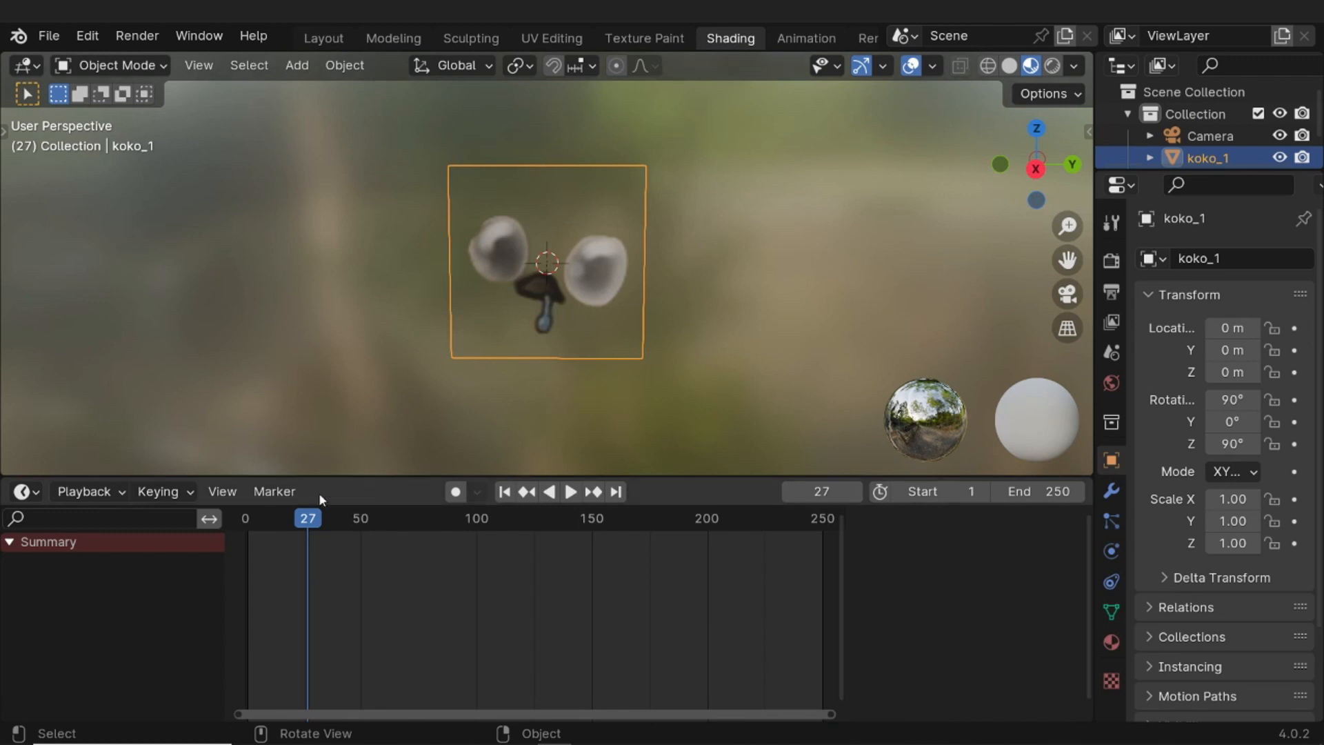
{"action": "left_click", "coordinate": [25, 491]}
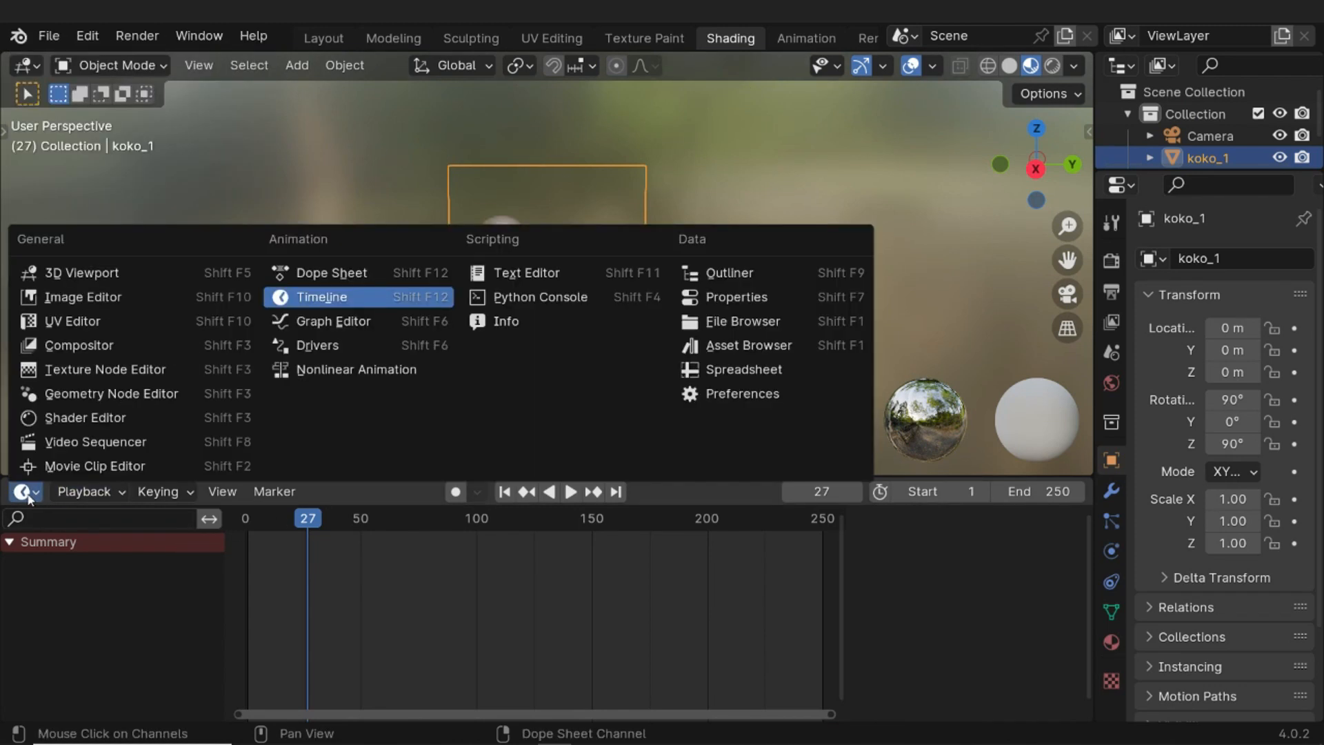
{"action": "left_click", "coordinate": [85, 417]}
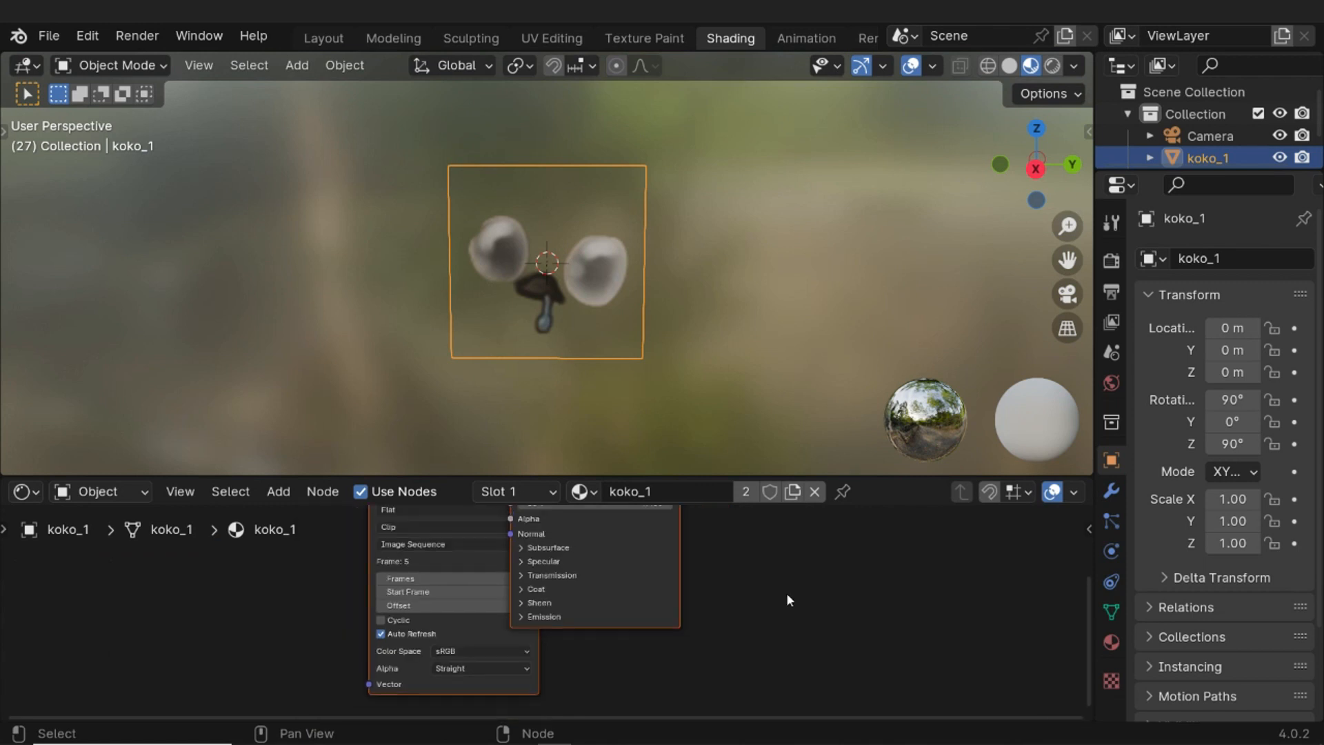
{"action": "key", "text": "Home"}
{"action": "left_click_drag", "start_coordinate": [654, 476], "coordinate": [654, 380]}
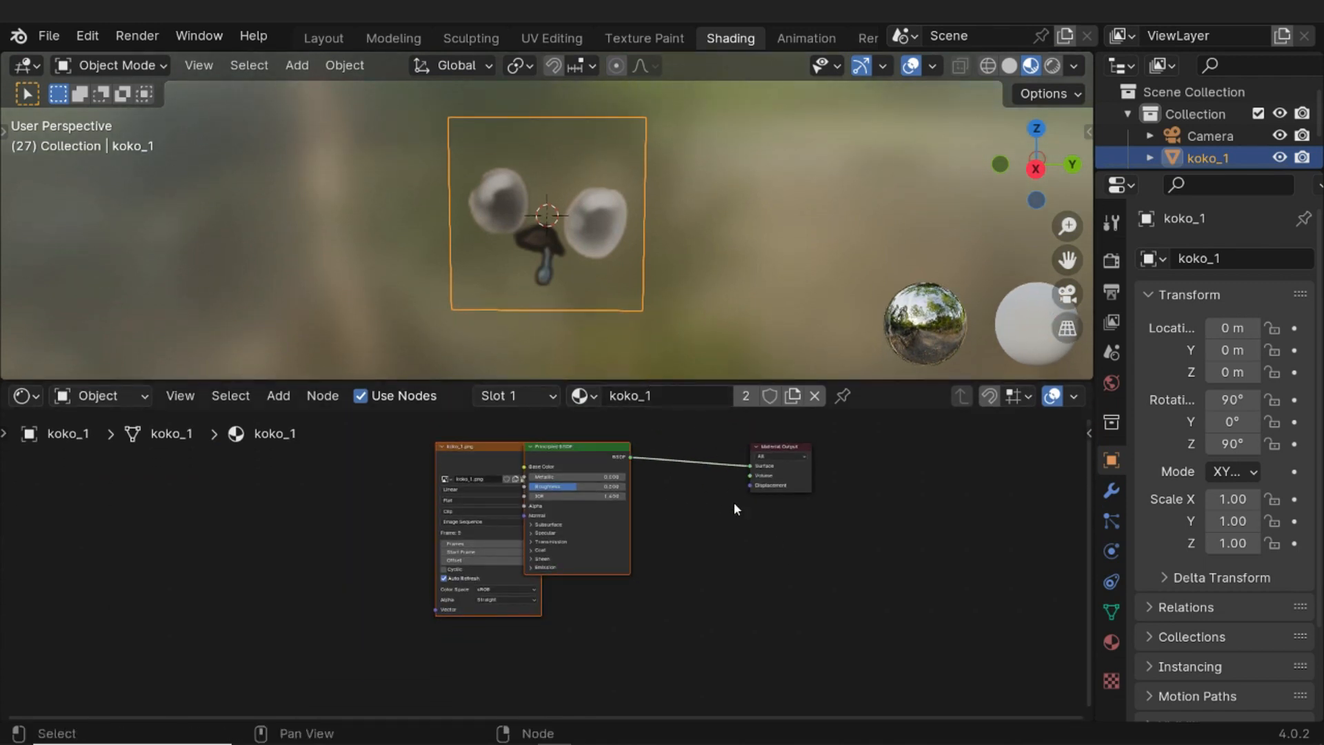
Move the Principled BSDF and Material Output nodes clear of the koko_1.png image texture node
{"action": "scroll", "coordinate": [684, 557], "scroll_direction": "up", "scroll_amount": 3}
{"action": "left_click_drag", "start_coordinate": [565, 443], "coordinate": [804, 519]}
{"action": "key", "text": "g"}
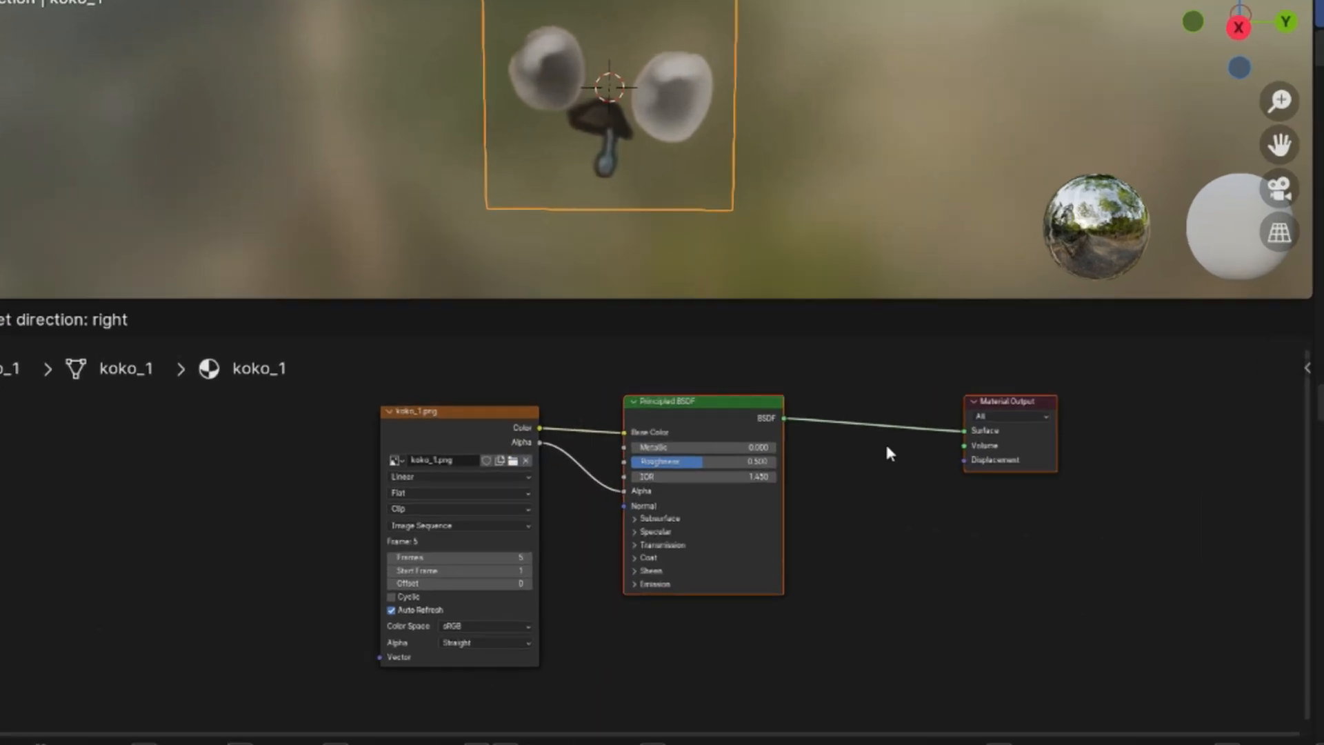
{"action": "left_click", "coordinate": [887, 448]}
{"action": "middle_click_drag", "start_coordinate": [590, 502], "coordinate": [556, 494]}
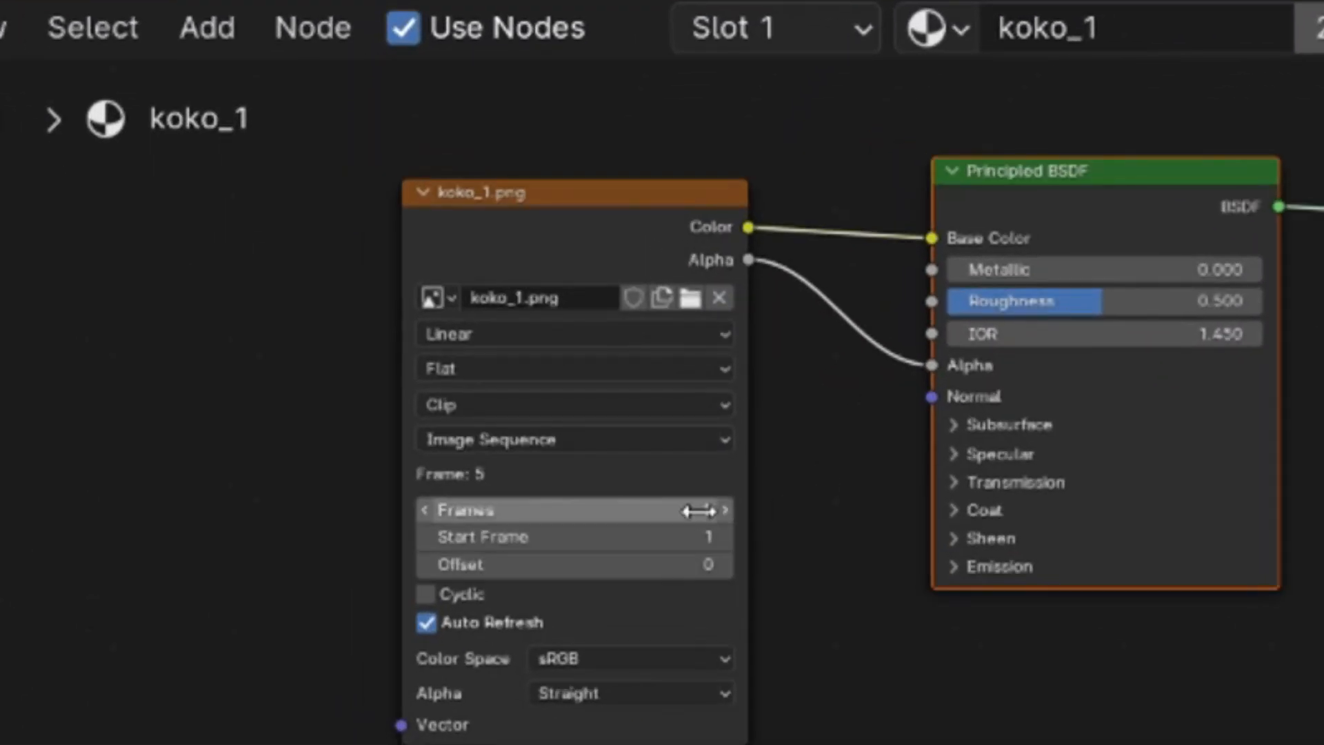
Set the image sequence's Frames to 1 and its Start Frame to 0 in the koko_1.png texture node
{"action": "left_click", "coordinate": [699, 510]}
{"action": "key", "text": "Return"}
{"action": "left_click", "coordinate": [698, 540]}
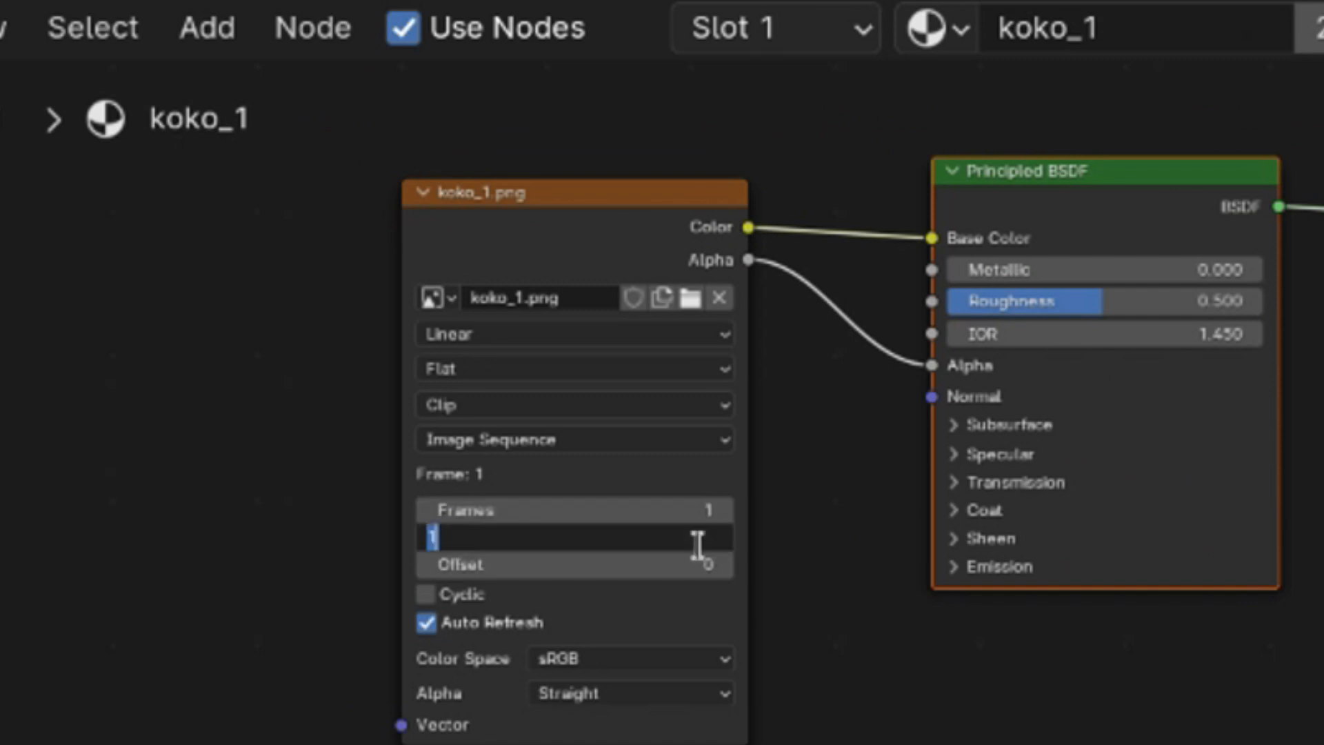
{"action": "type", "text": "0"}
{"action": "key", "text": "Return"}
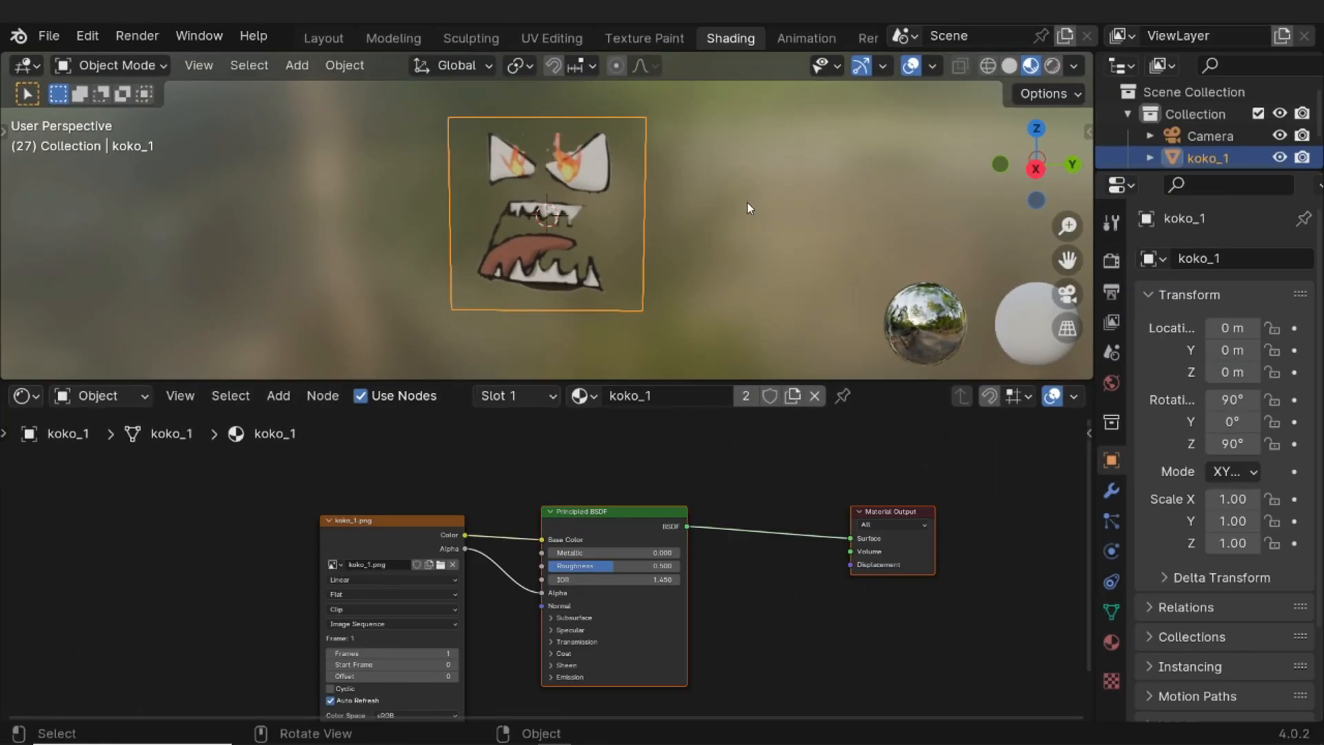
Return to the Layout workspace and add an armature to the scene
{"action": "scroll", "coordinate": [748, 203], "scroll_direction": "down", "scroll_amount": 3}
{"action": "middle_click_drag", "start_coordinate": [664, 152], "coordinate": [607, 134]}
{"action": "scroll", "coordinate": [607, 135], "scroll_direction": "up", "scroll_amount": 1}
{"action": "left_click", "coordinate": [332, 37]}
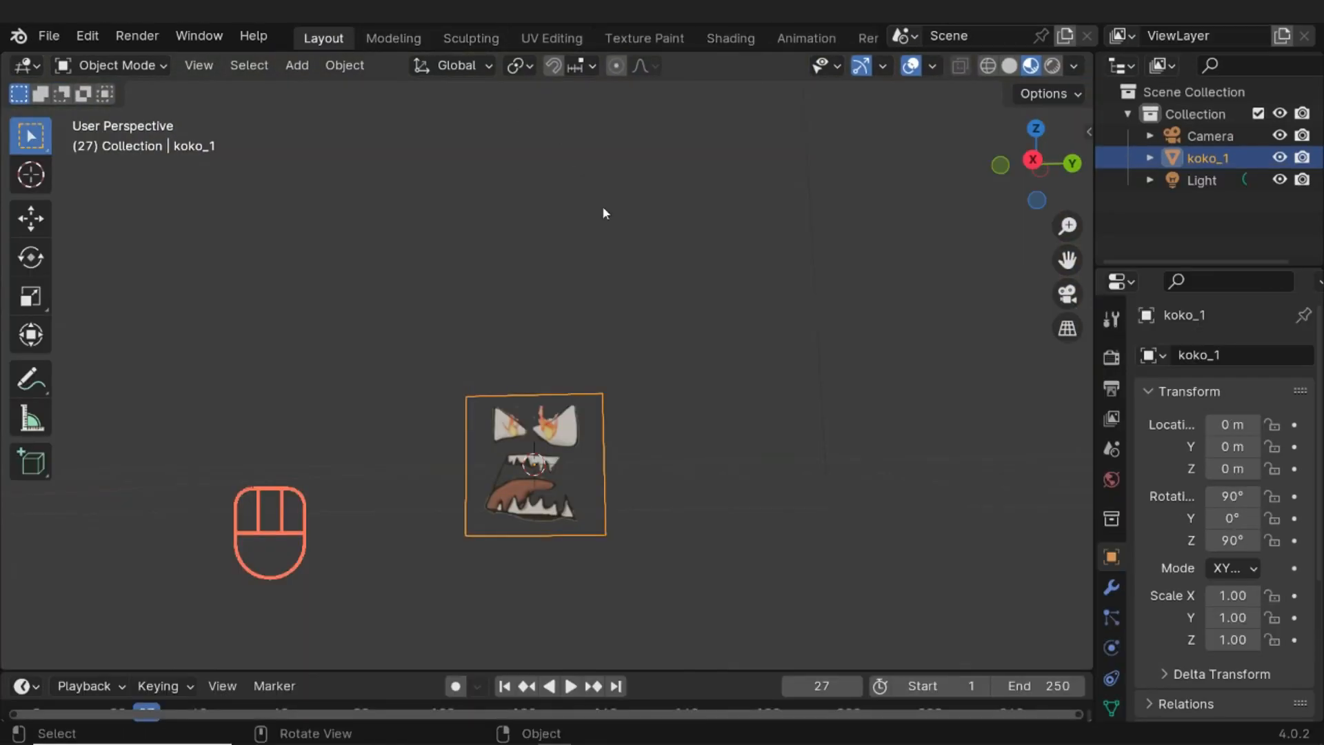
{"action": "middle_click_drag", "start_coordinate": [602, 206], "coordinate": [622, 421]}
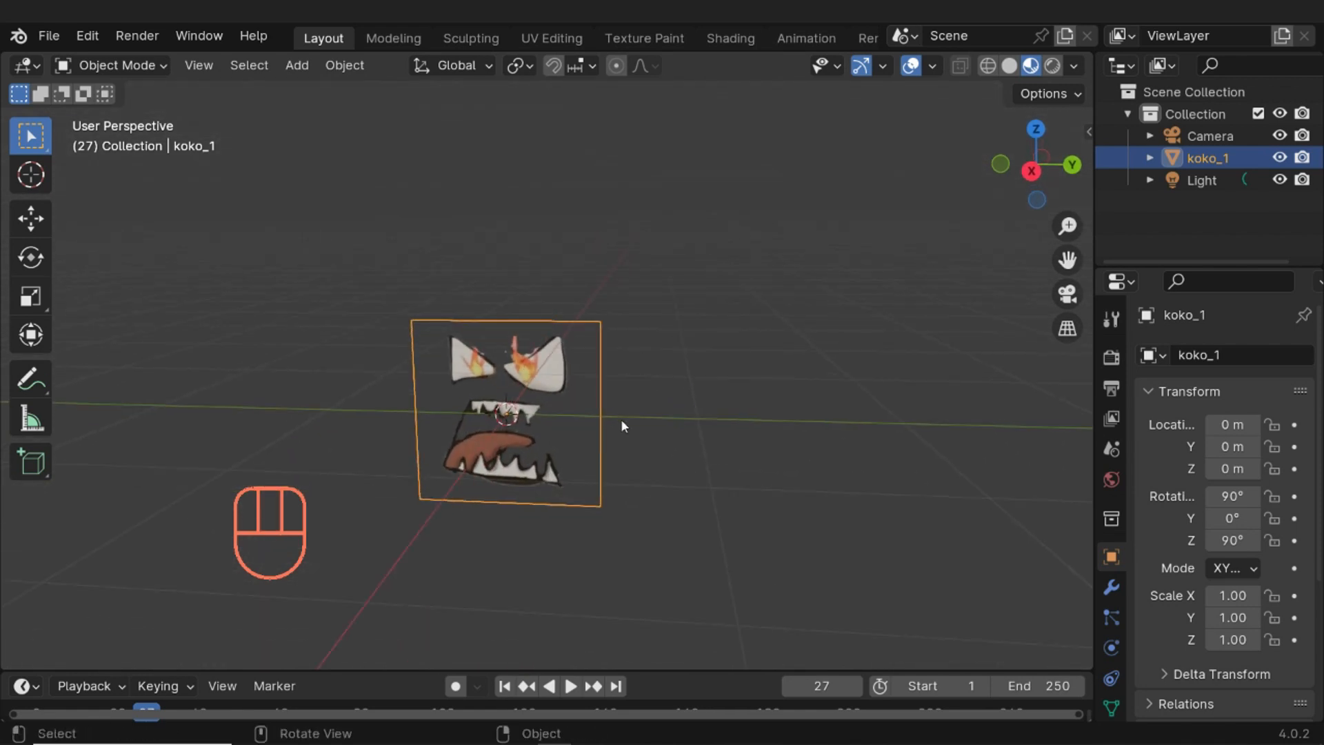
{"action": "key", "text": "shift+a"}
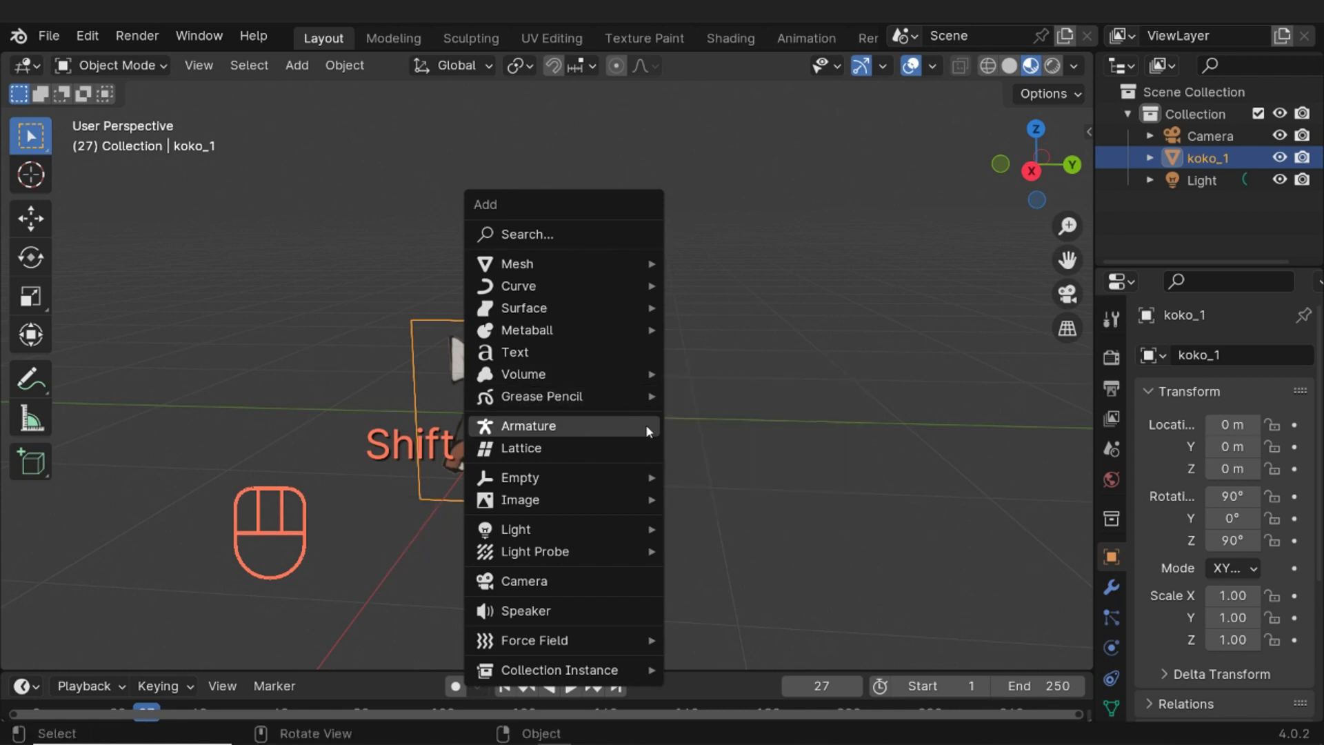
{"action": "left_click", "coordinate": [587, 425]}
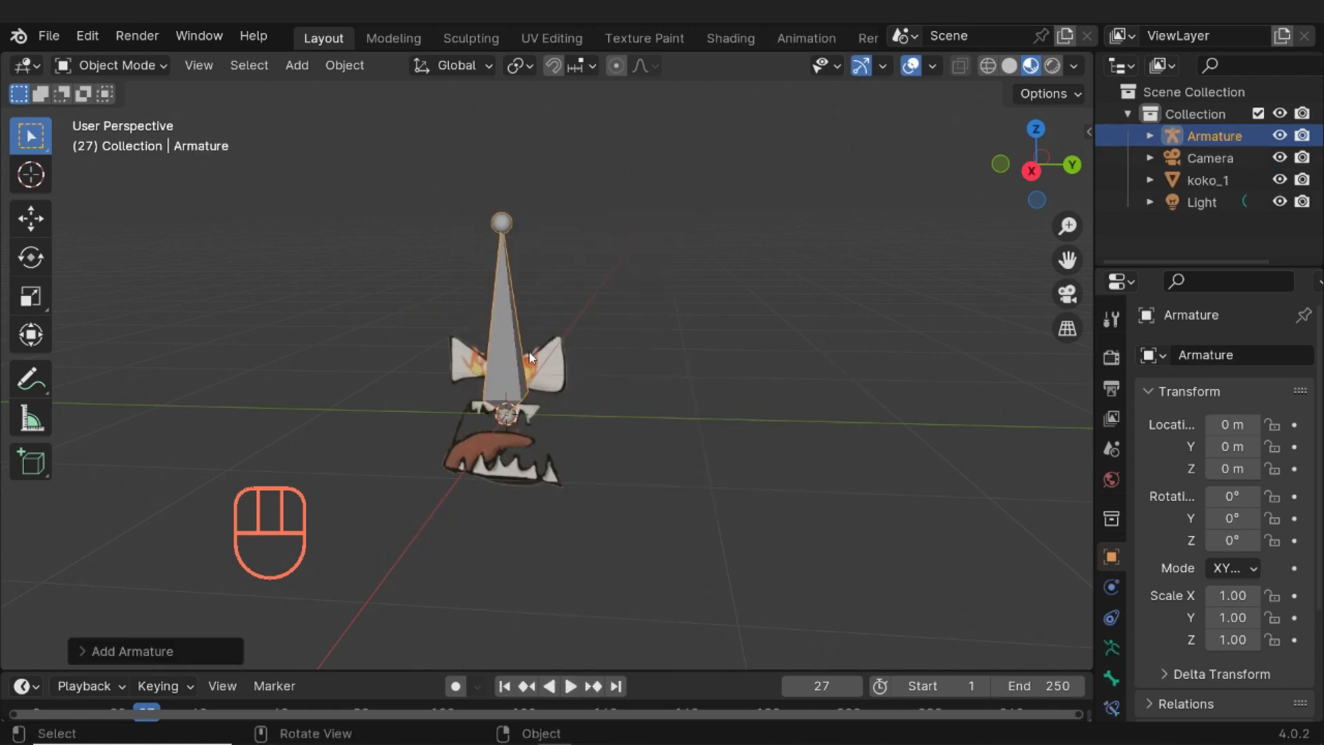
Move the armature beside the face plane, about 0.58 m along Y and about -0.5 m along Z
{"action": "key", "text": "g"}
{"action": "key", "text": "y"}
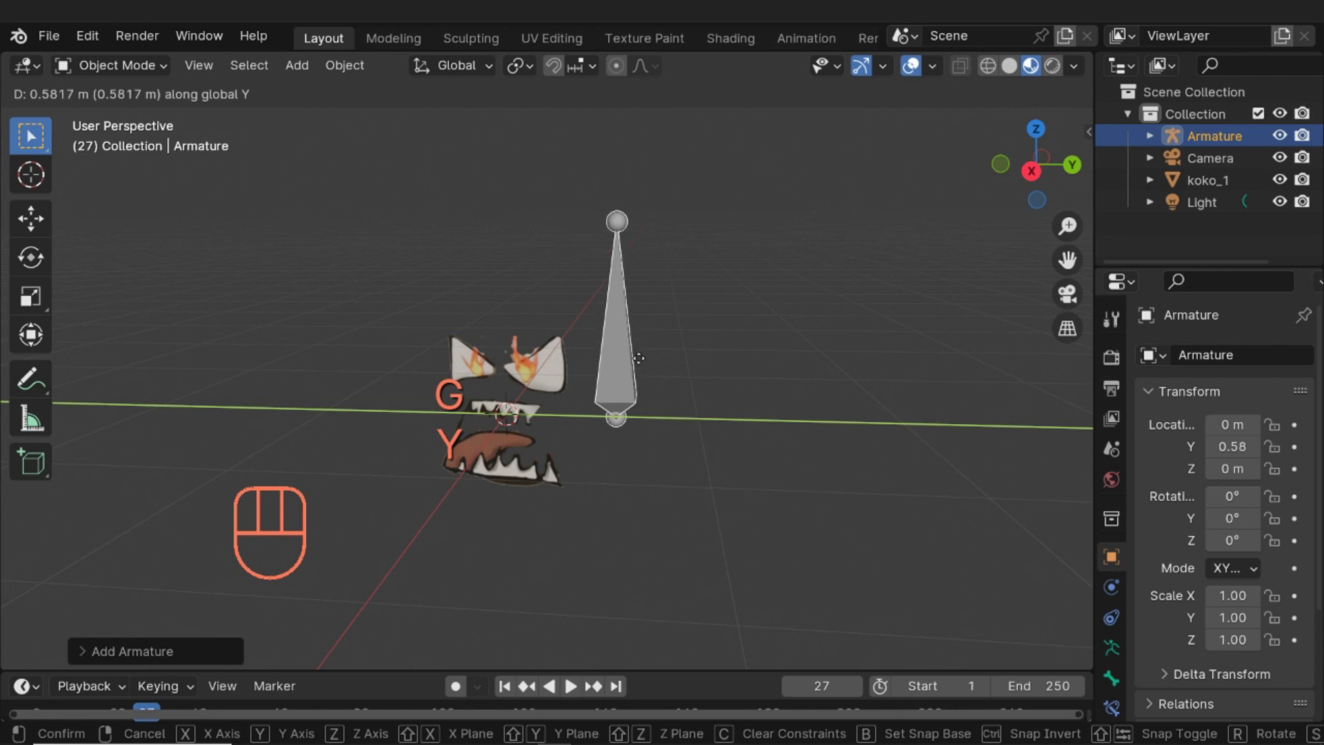
{"action": "left_click", "coordinate": [639, 358]}
{"action": "key", "text": "g"}
{"action": "key", "text": "z"}
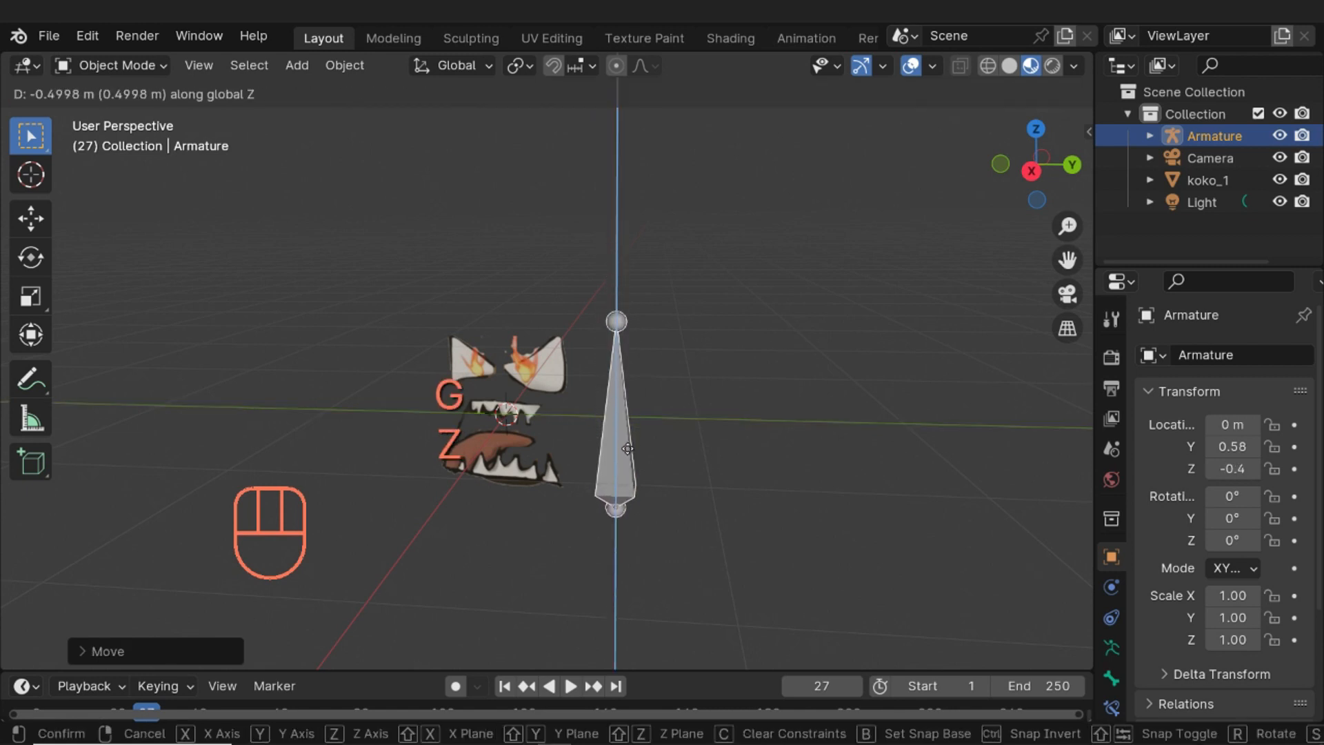
{"action": "left_click", "coordinate": [628, 442]}
Scale the armature down to about 0.22 and raise it along Z to about -0.3 m
{"action": "key", "text": "s"}
{"action": "left_click", "coordinate": [689, 479]}
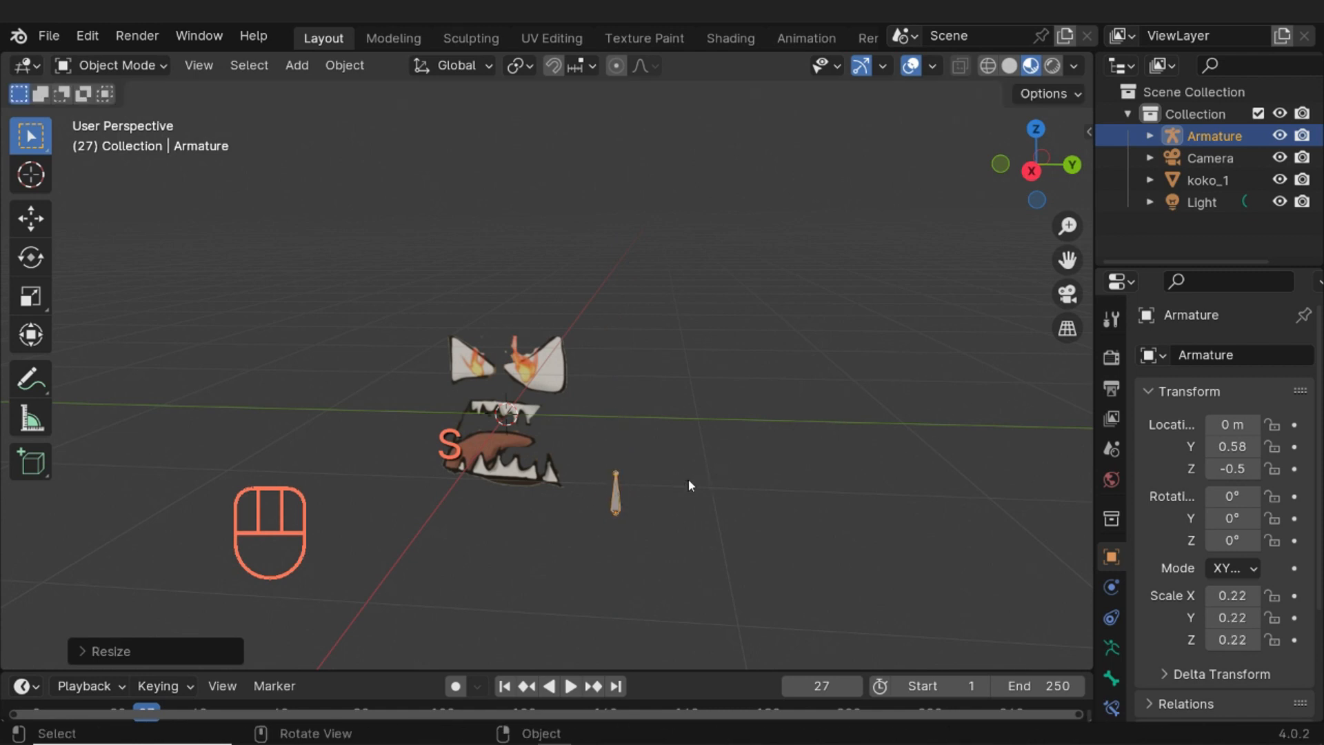
{"action": "key", "text": "g"}
{"action": "key", "text": "z"}
{"action": "left_click", "coordinate": [670, 432]}
Apply all transforms to the koko_1 plane and to the armature
{"action": "middle_click_drag", "start_coordinate": [670, 432], "coordinate": [587, 412]}
{"action": "left_click", "coordinate": [491, 371]}
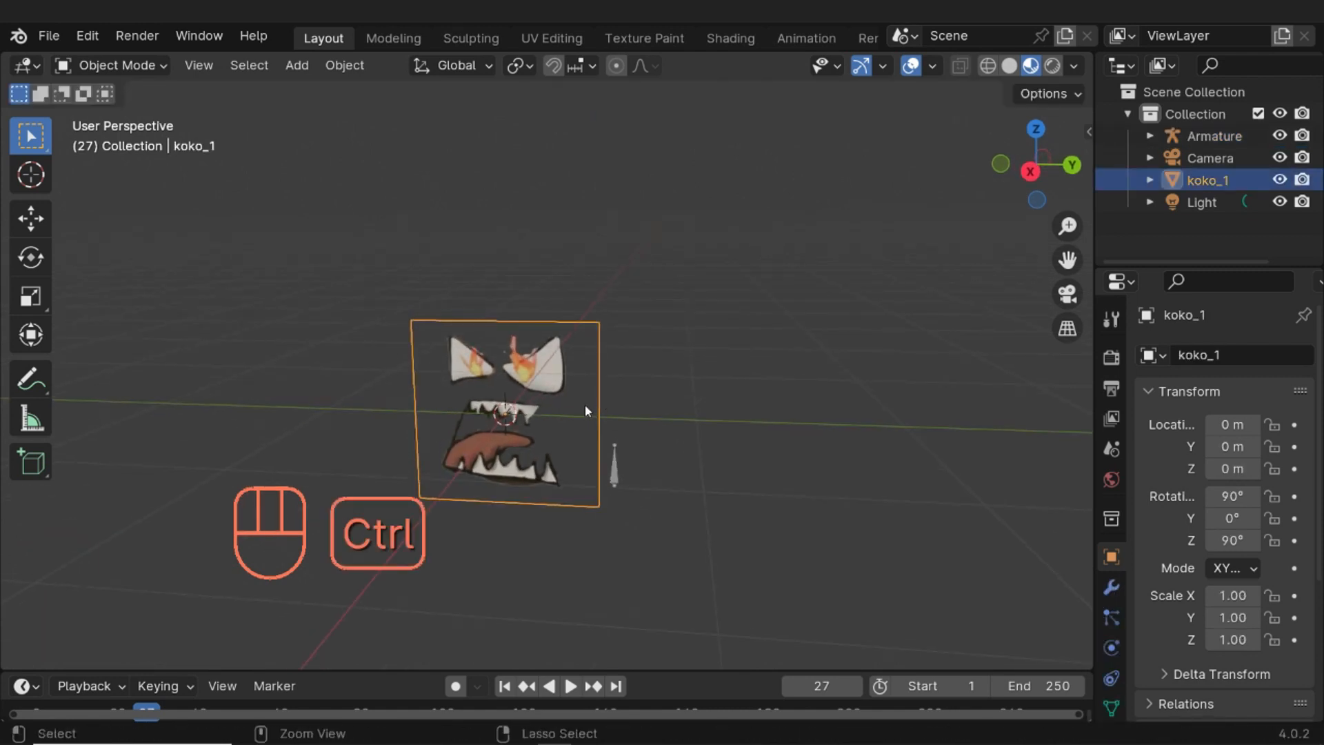
{"action": "key", "text": "ctrl+a"}
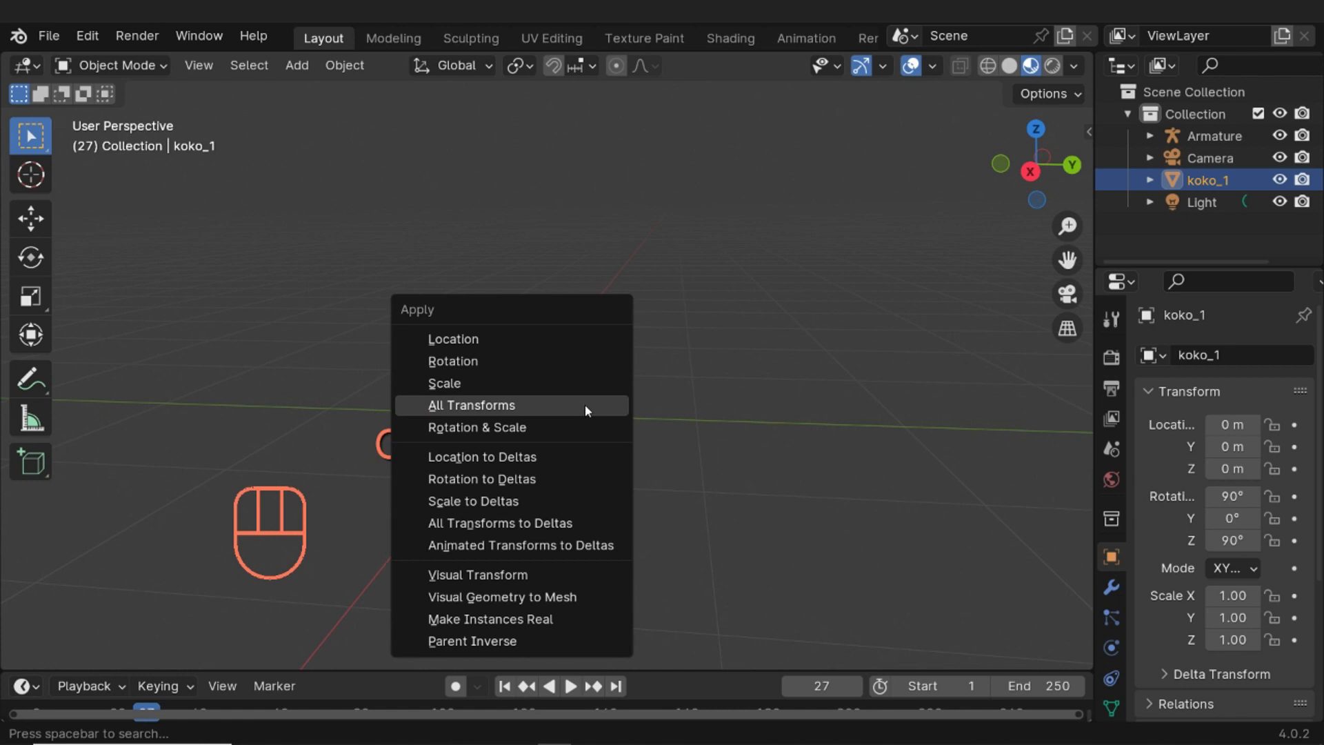
{"action": "left_click", "coordinate": [528, 405]}
{"action": "left_click", "coordinate": [614, 464]}
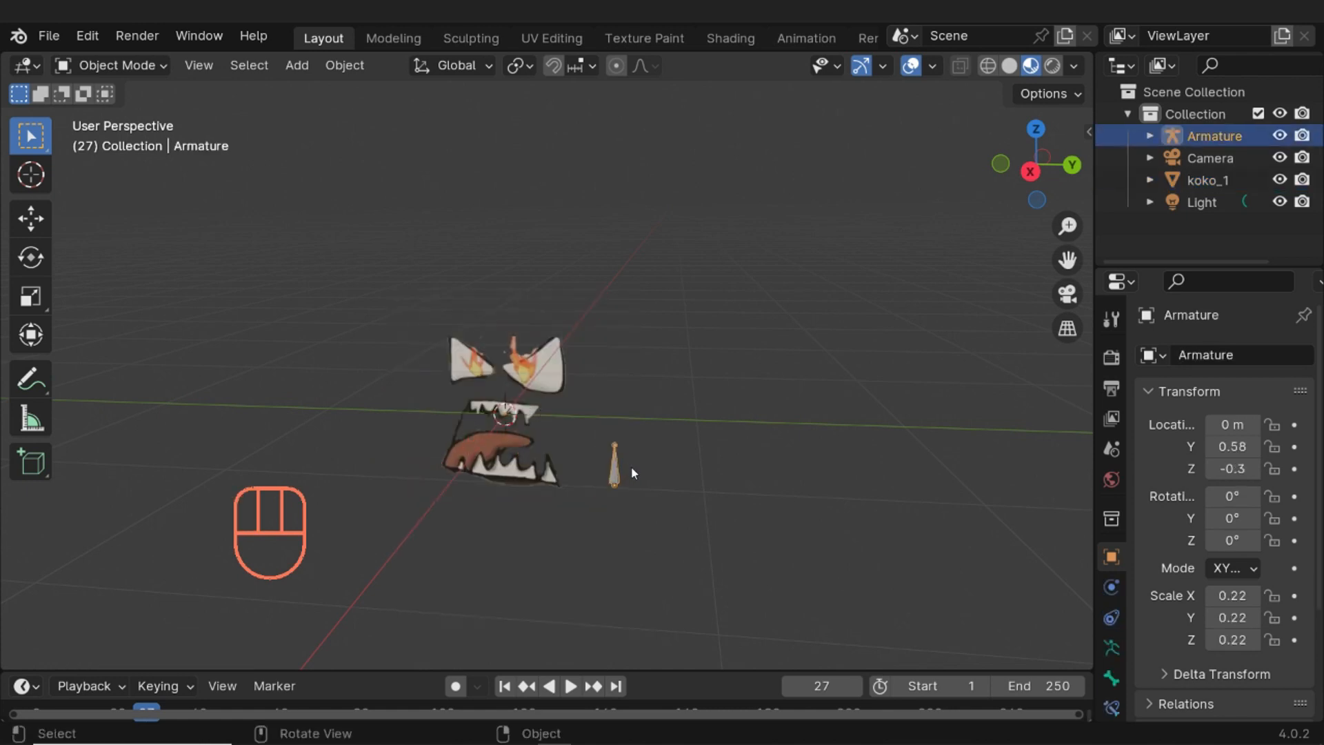
{"action": "key", "text": "ctrl+a"}
{"action": "left_click", "coordinate": [610, 473]}
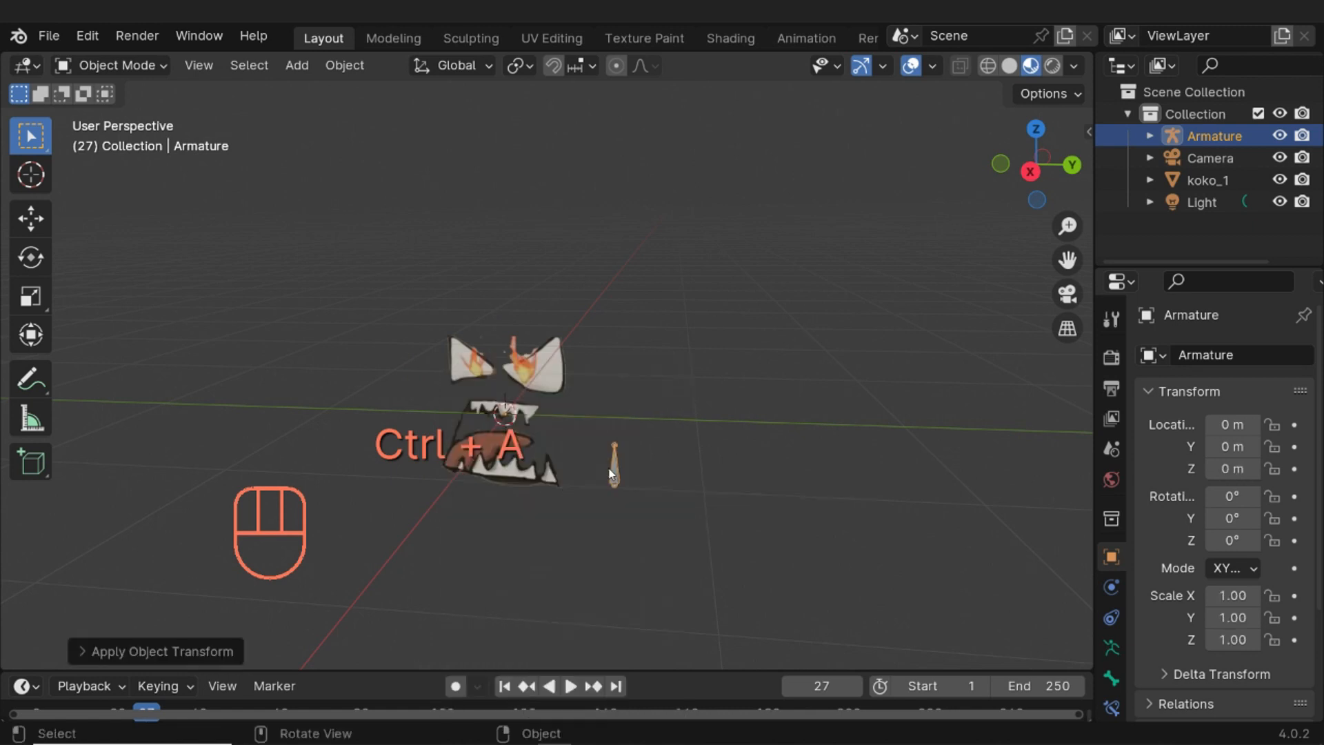
Show the armature's transform values in the viewport and copy its Y location as a new driver
{"action": "middle_click_drag", "start_coordinate": [620, 290], "coordinate": [648, 272]}
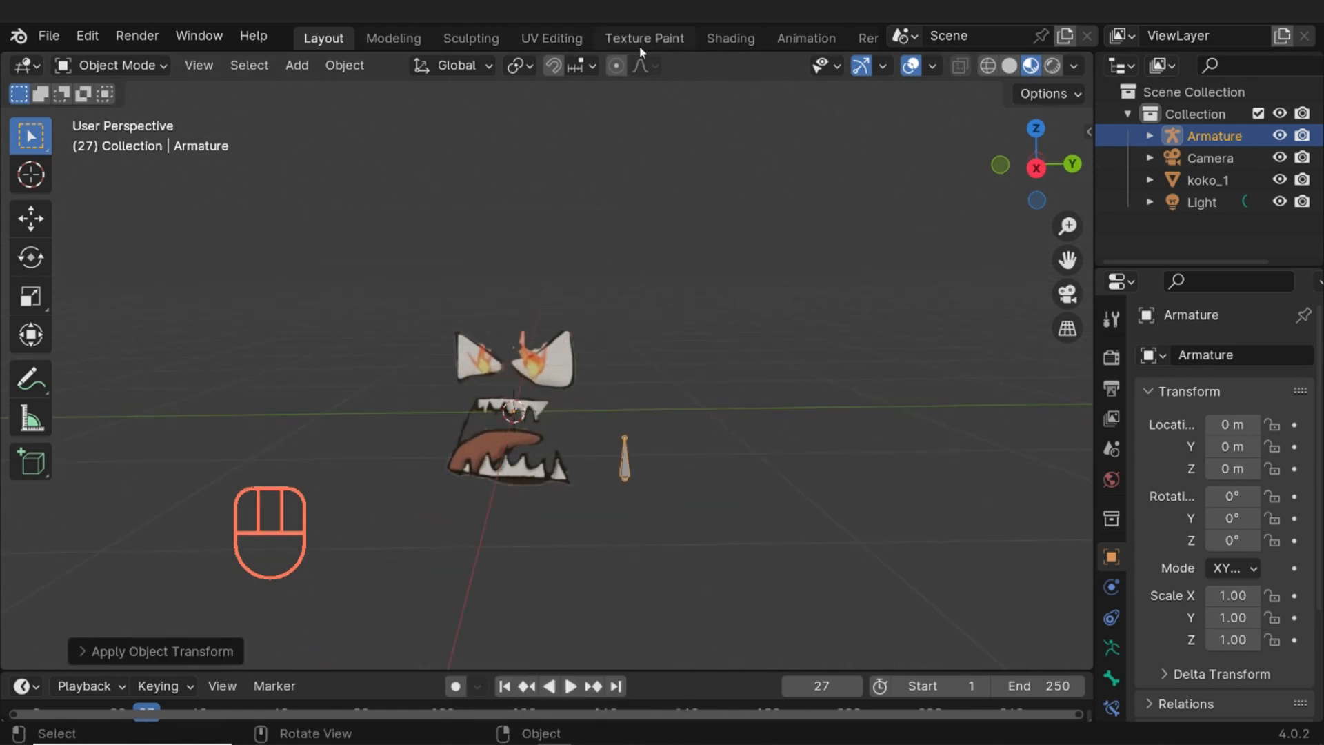
{"action": "middle_click_drag", "start_coordinate": [578, 443], "coordinate": [688, 472]}
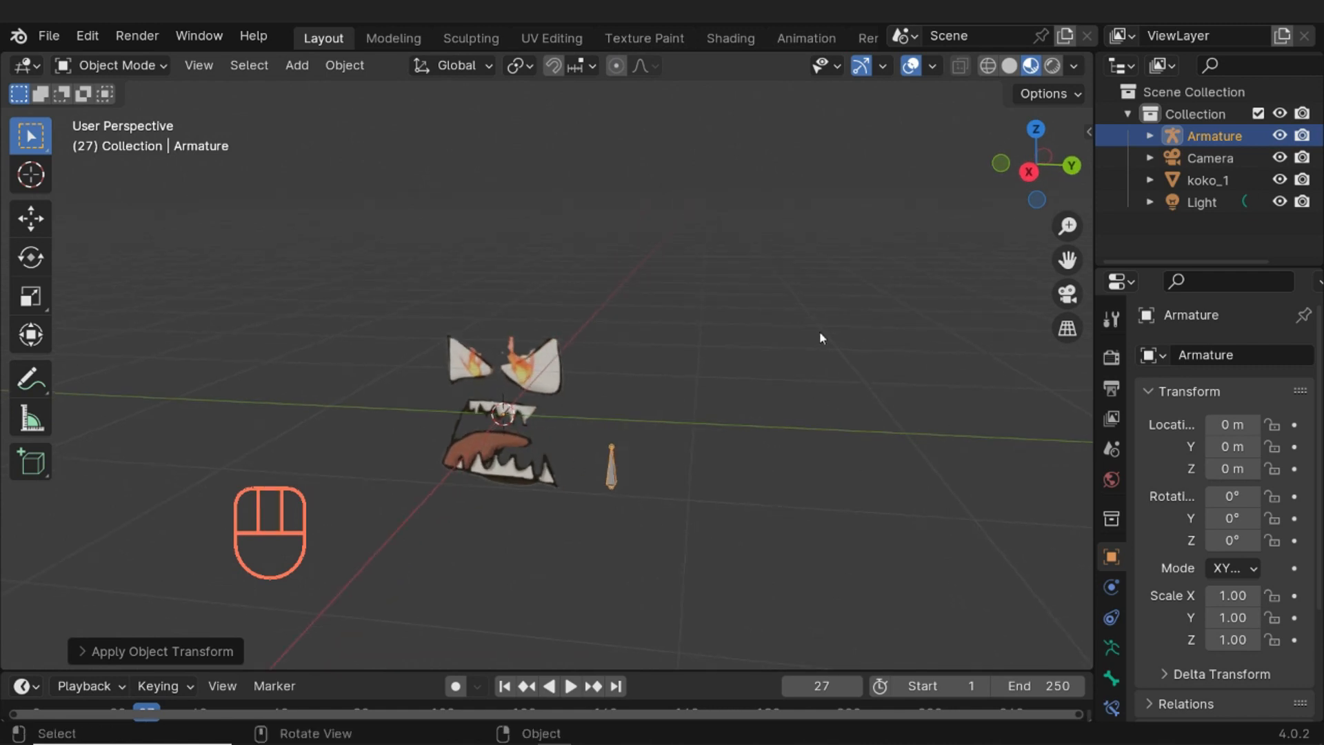
{"action": "key", "text": "n"}
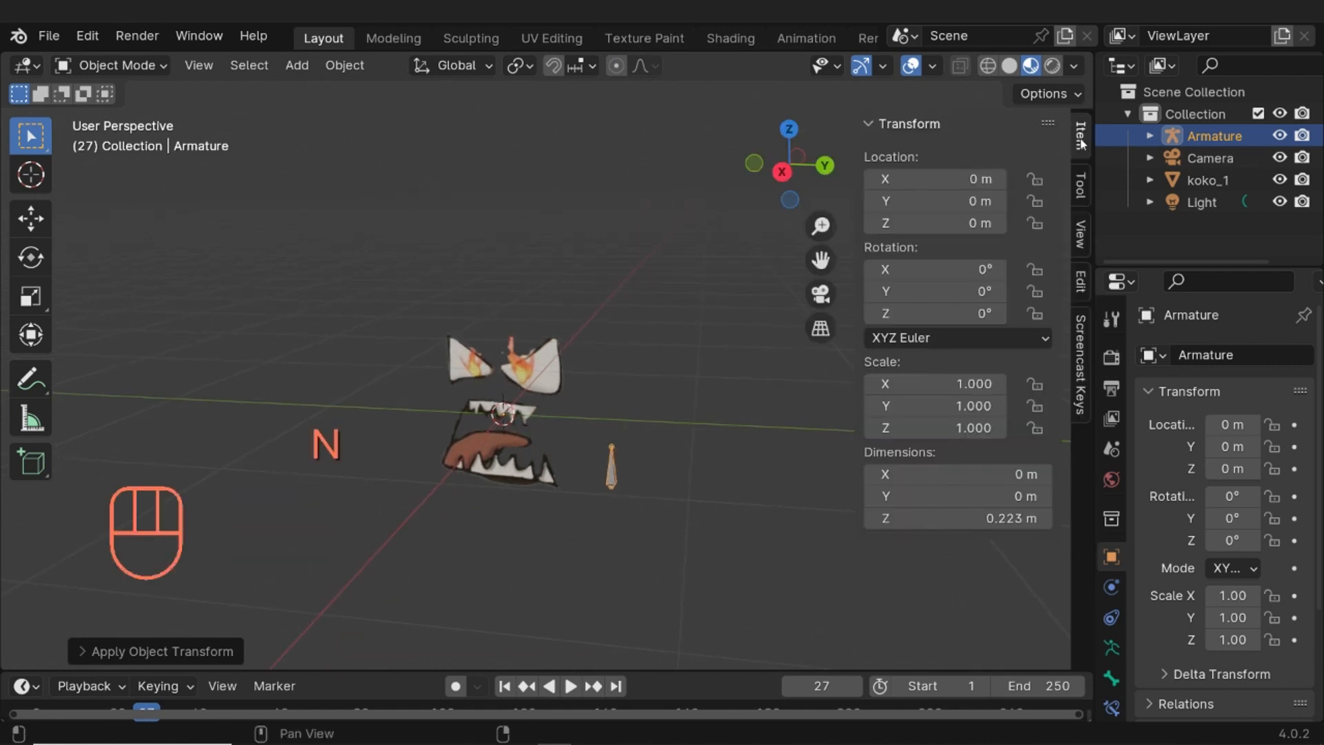
{"action": "right_click", "coordinate": [961, 204]}
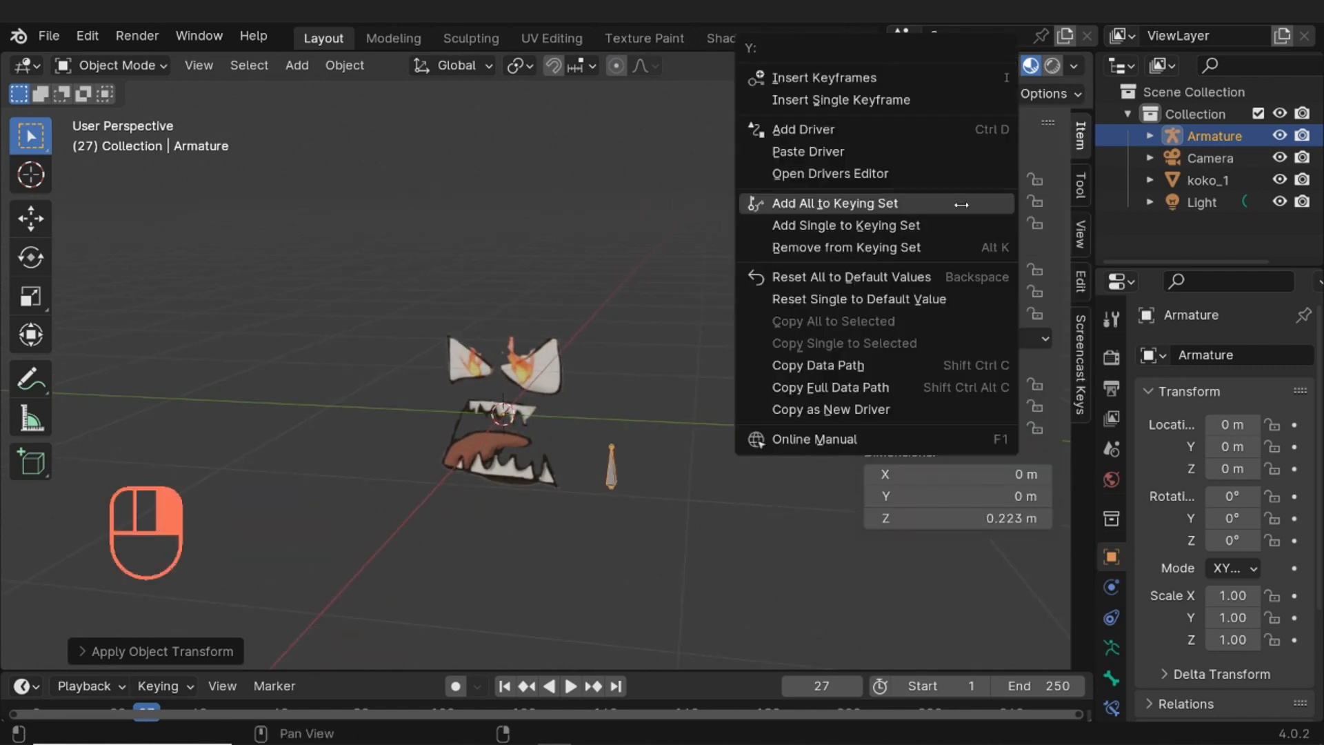
{"action": "left_click", "coordinate": [854, 404]}
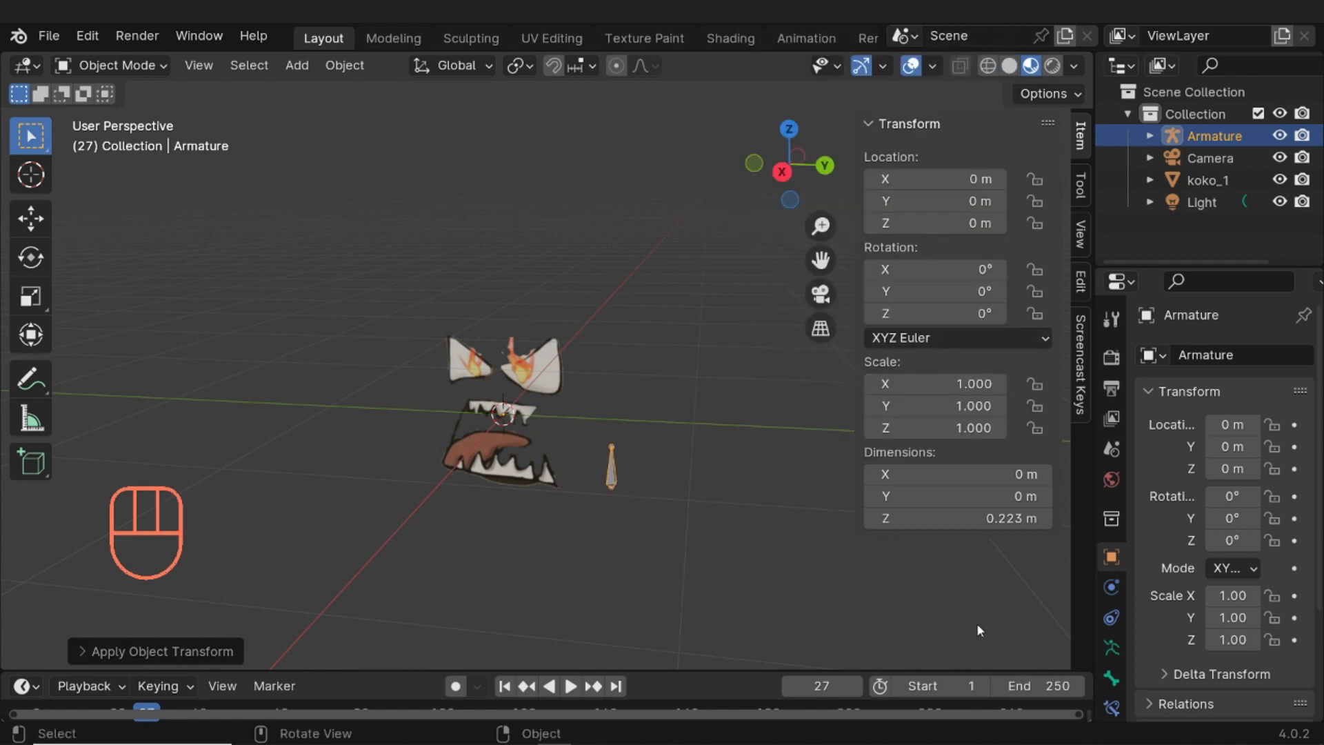
Turn on the bone Axes display for the armature and examine the bone's axes up close
{"action": "left_click", "coordinate": [1112, 647]}
{"action": "scroll", "coordinate": [1234, 587], "scroll_direction": "down", "scroll_amount": 4}
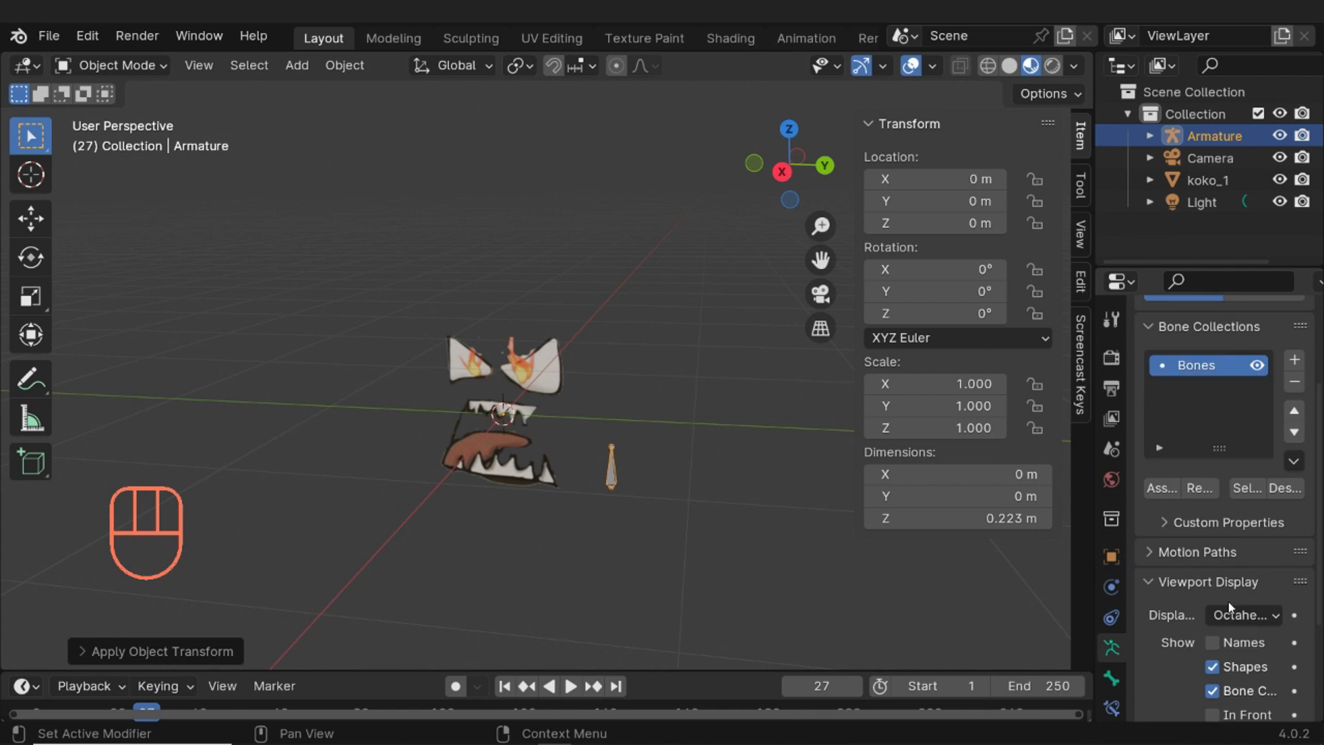
{"action": "scroll", "coordinate": [1230, 607], "scroll_direction": "down", "scroll_amount": 3}
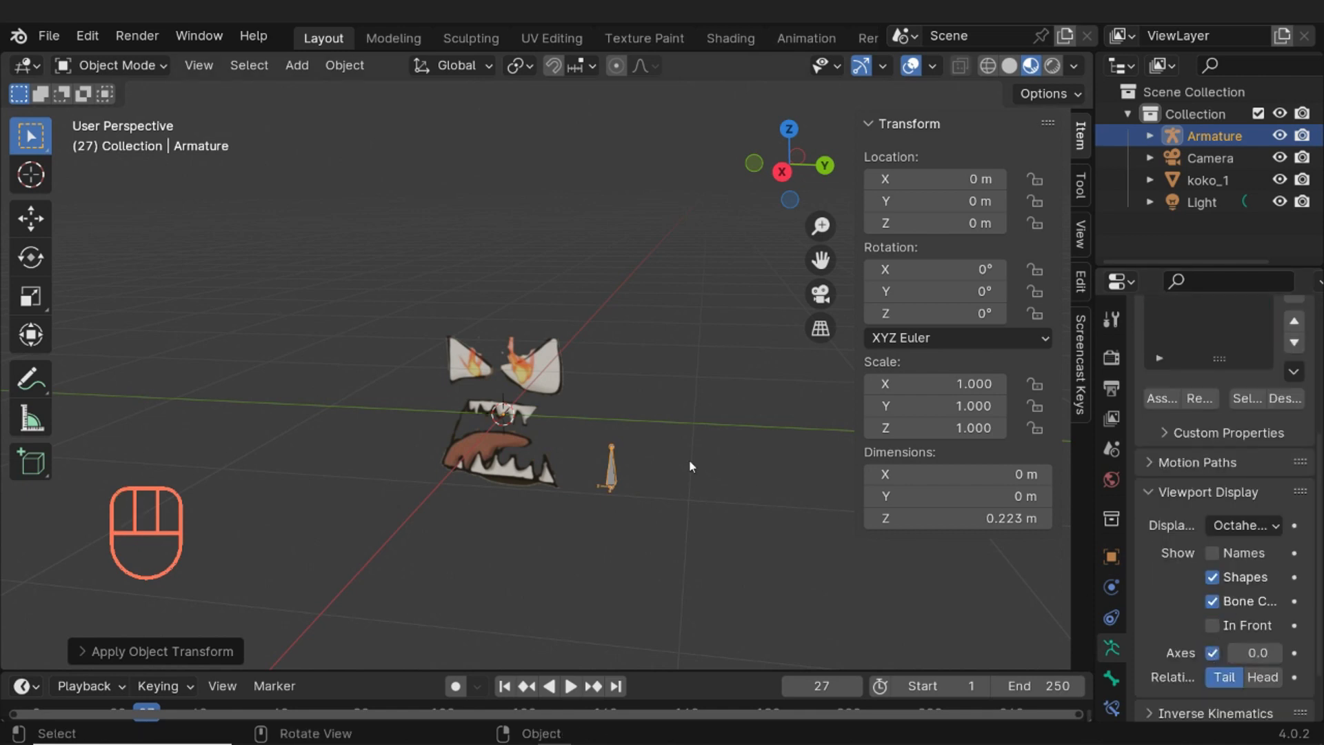
{"action": "scroll", "coordinate": [700, 470], "scroll_direction": "up", "scroll_amount": 5}
{"action": "middle_click_drag", "start_coordinate": [713, 484], "coordinate": [632, 416], "text": "shift"}
{"action": "scroll", "coordinate": [632, 416], "scroll_direction": "up", "scroll_amount": 1}
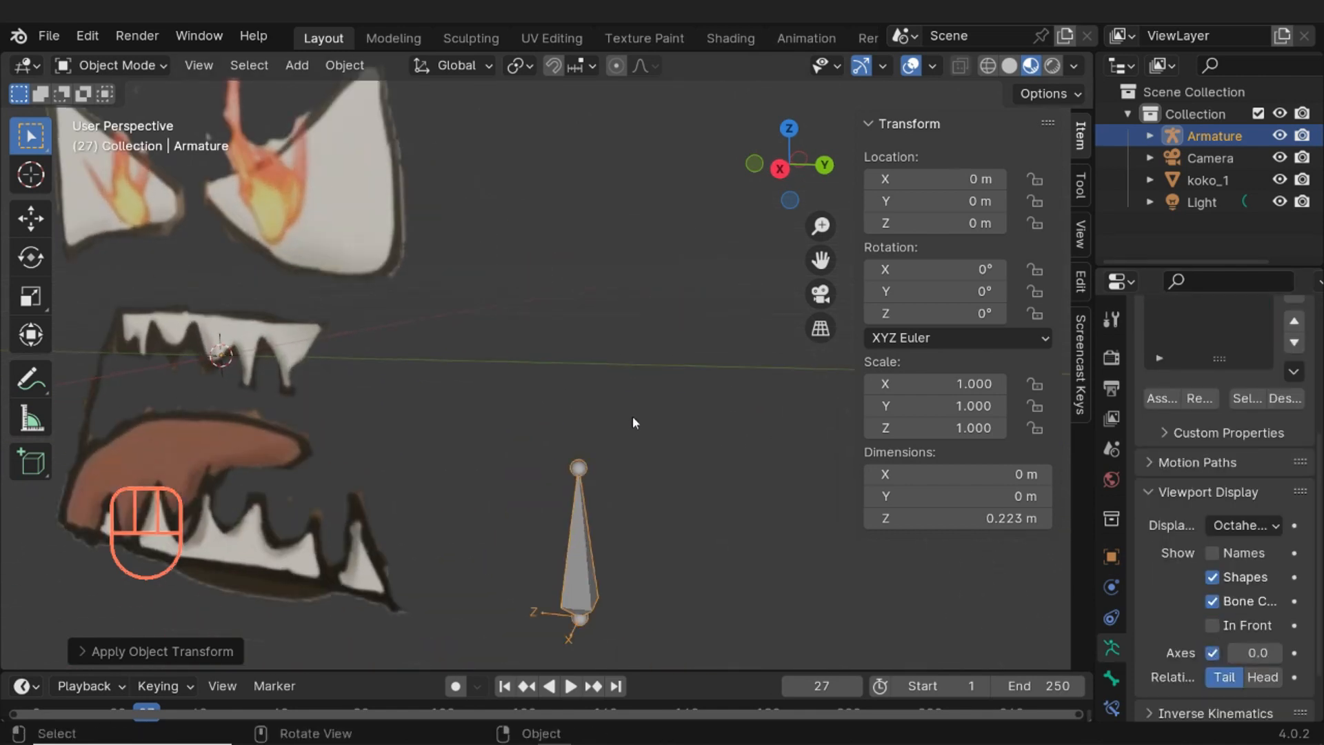
Copy the armature's Y location as a new driver
{"action": "middle_click_drag", "start_coordinate": [592, 597], "coordinate": [450, 564]}
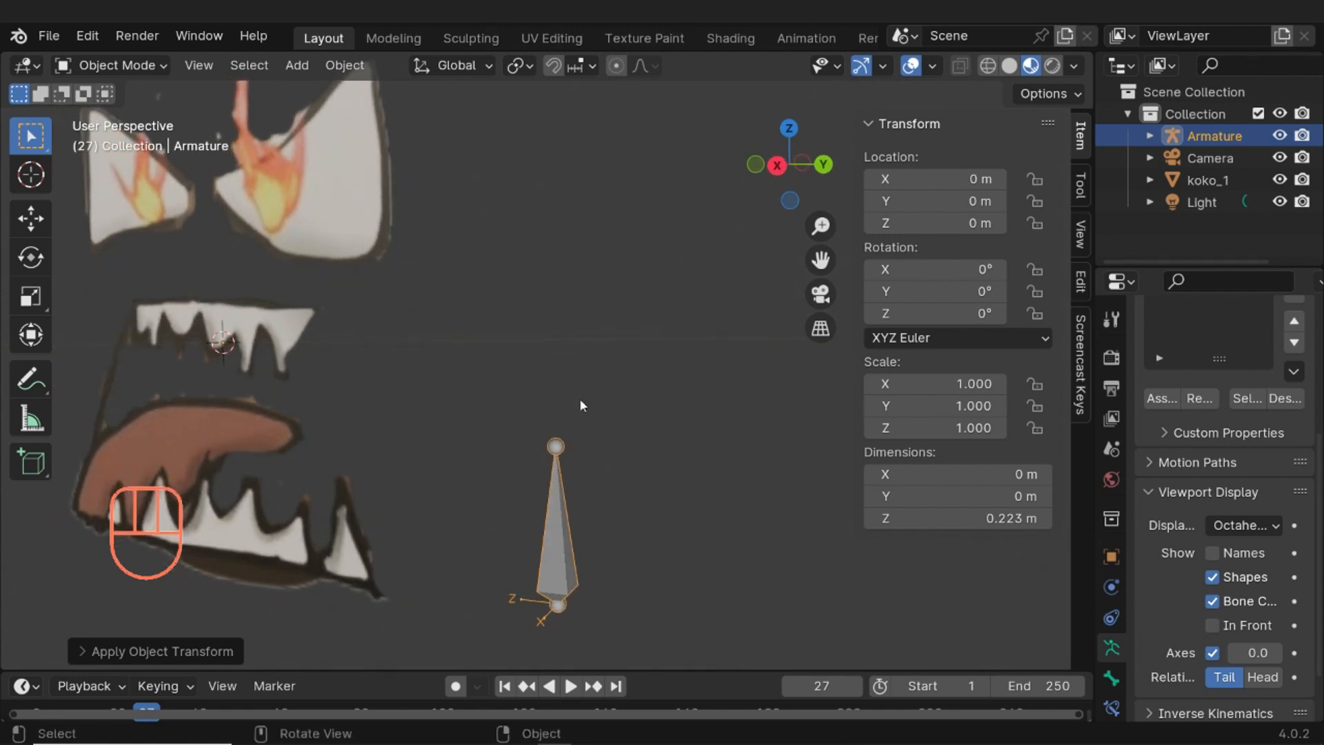
{"action": "scroll", "coordinate": [583, 415], "scroll_direction": "down", "scroll_amount": 5}
{"action": "middle_click_drag", "start_coordinate": [586, 432], "coordinate": [642, 411]}
{"action": "scroll", "coordinate": [641, 507], "scroll_direction": "down", "scroll_amount": 2}
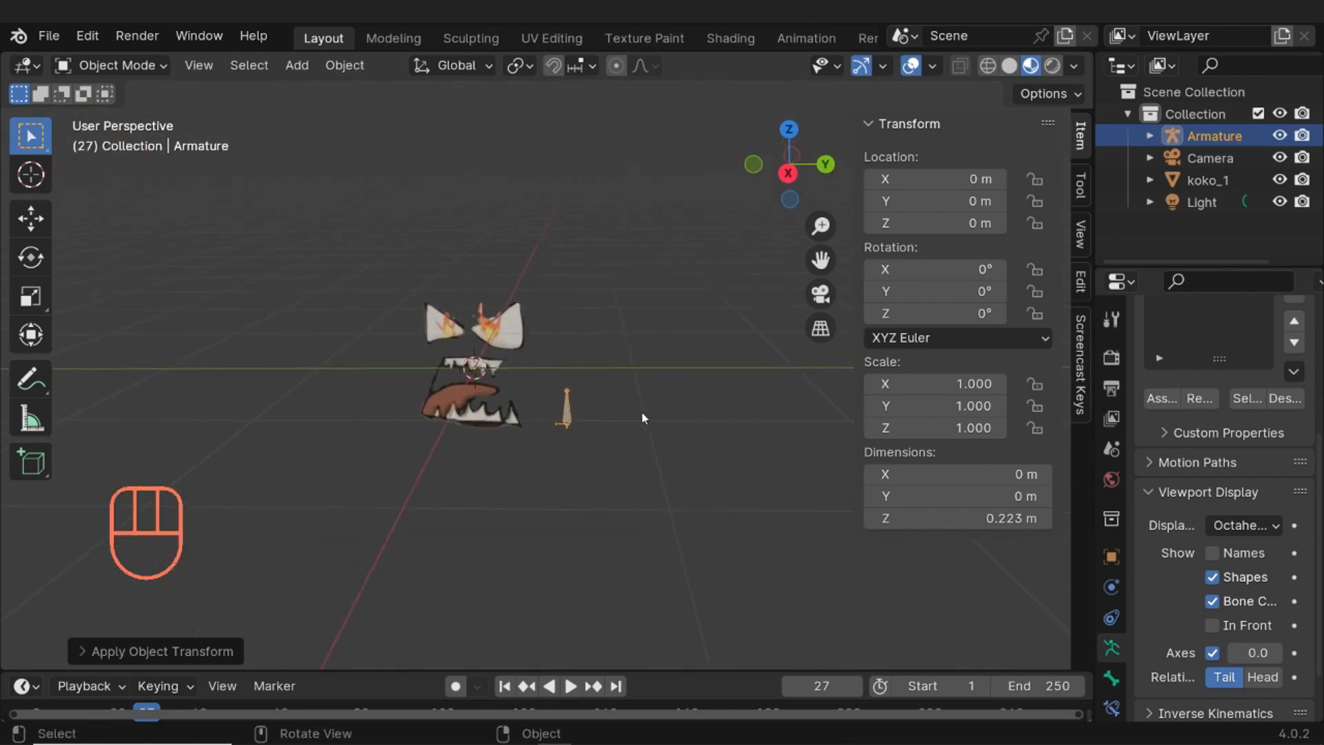
{"action": "right_click", "coordinate": [968, 201]}
{"action": "left_click", "coordinate": [828, 407]}
Open the koko_1 plane's material in the Shading workspace and paste the driver onto the image texture's Offset
{"action": "left_click", "coordinate": [464, 358]}
{"action": "left_click", "coordinate": [736, 36]}
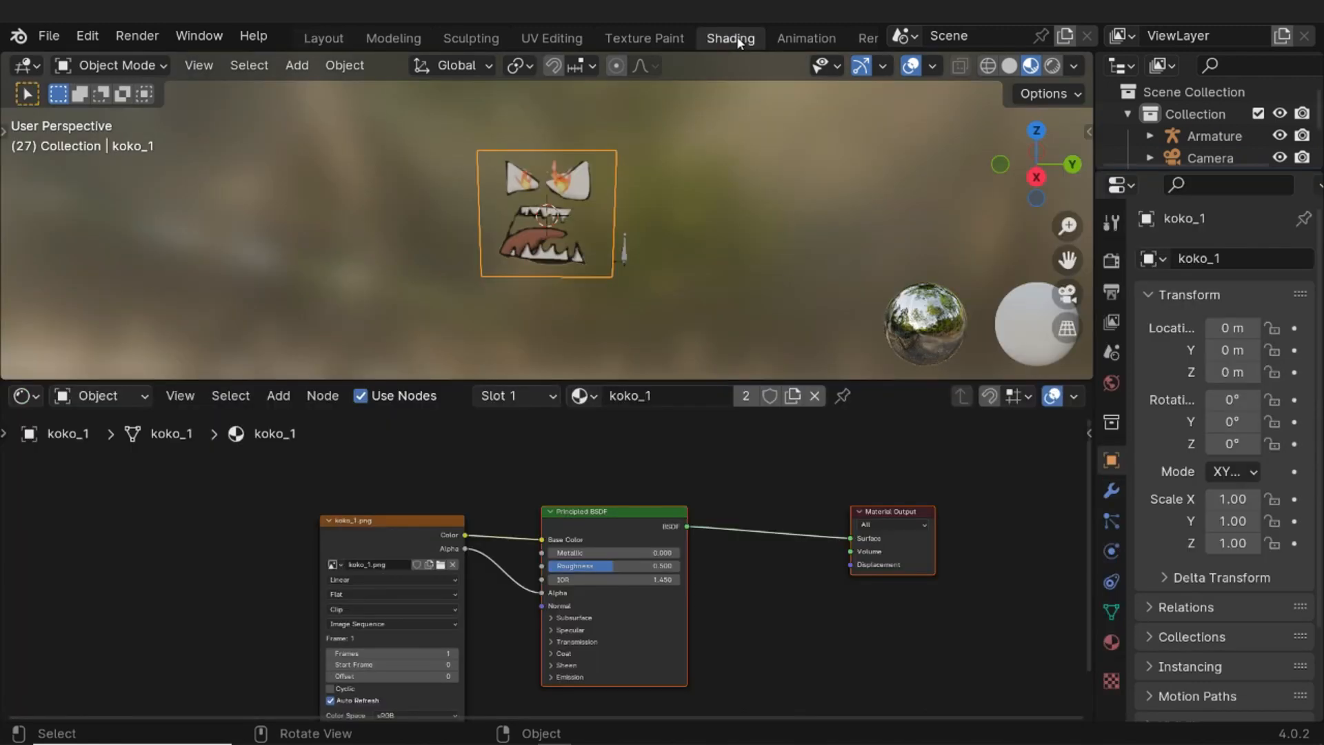
{"action": "middle_click_drag", "start_coordinate": [551, 565], "coordinate": [604, 509]}
{"action": "scroll", "coordinate": [545, 573], "scroll_direction": "up", "scroll_amount": 1}
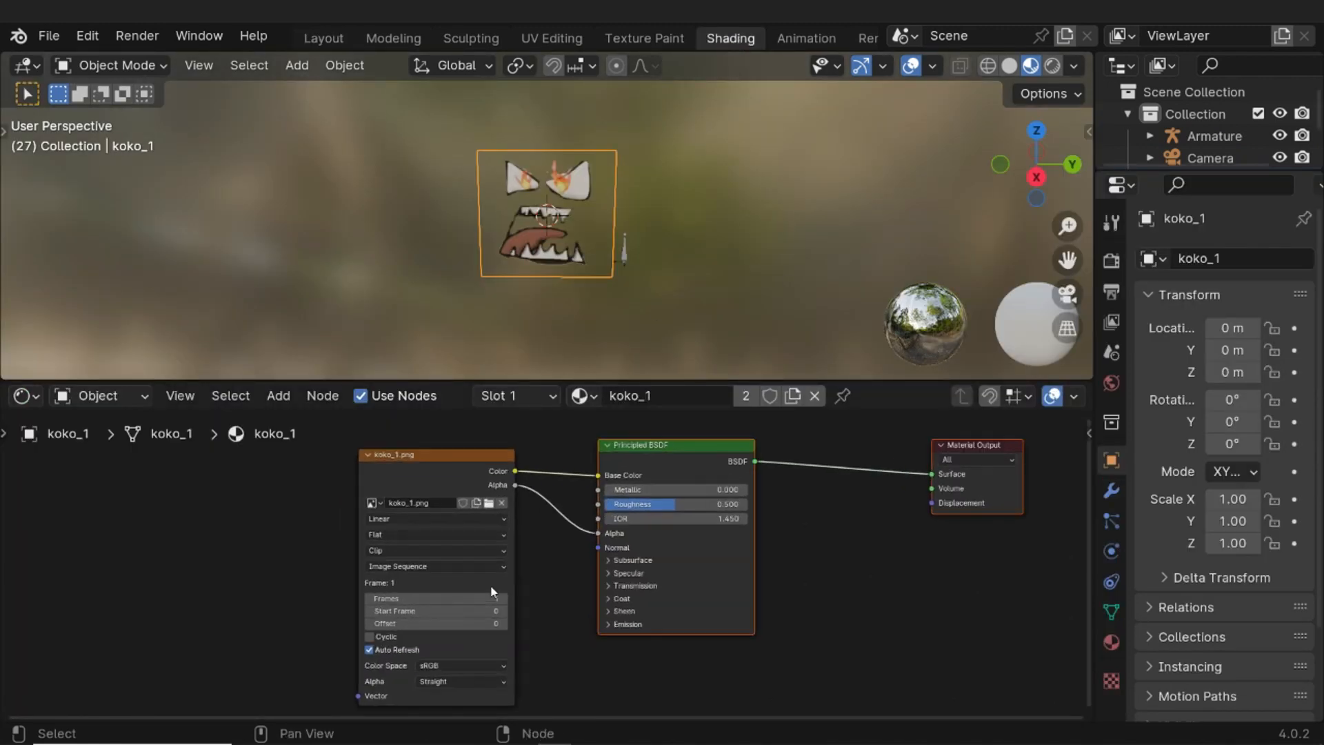
{"action": "right_click", "coordinate": [459, 628]}
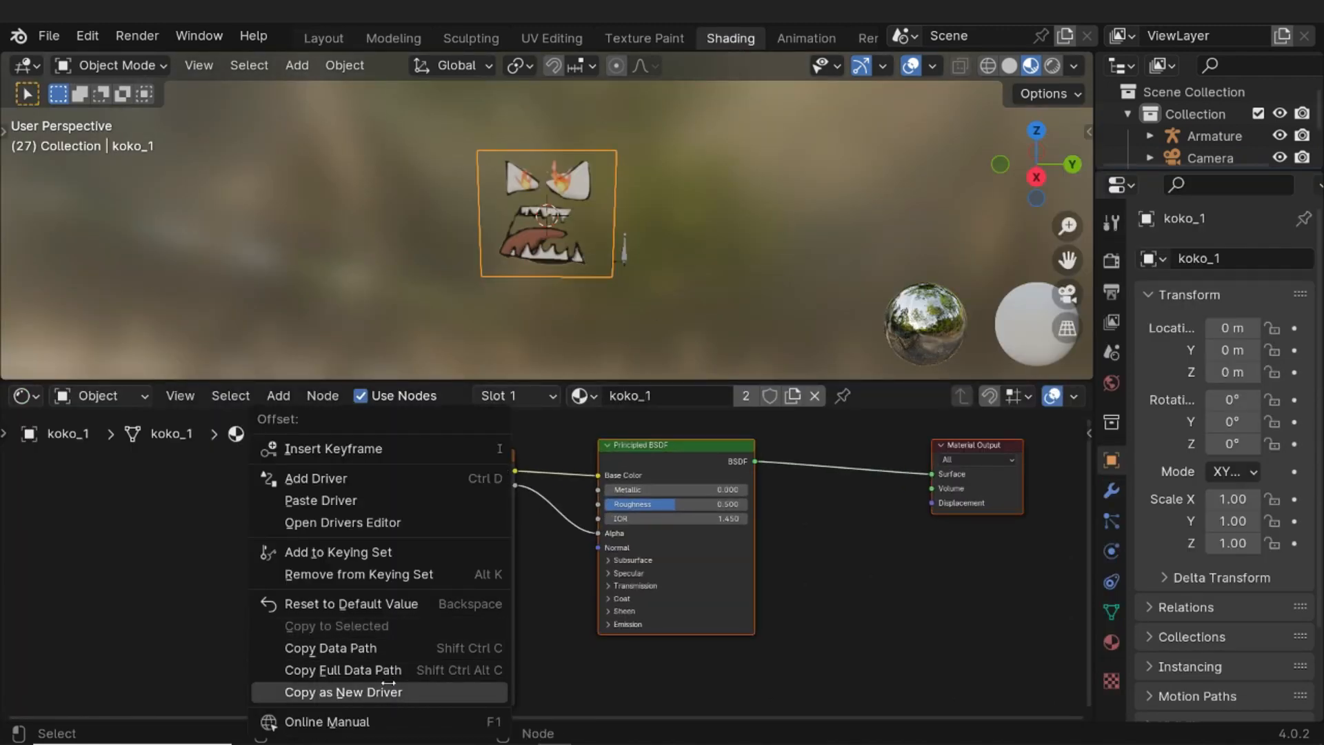
{"action": "left_click", "coordinate": [389, 503]}
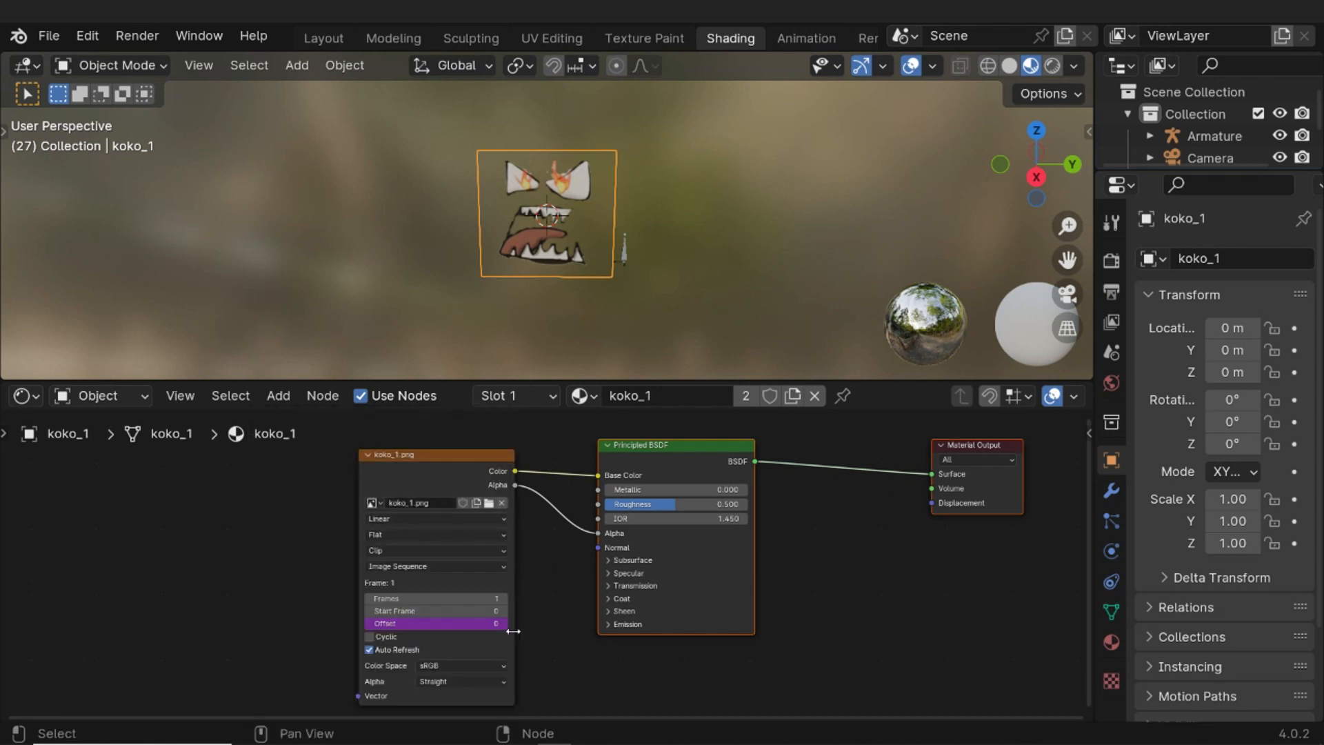
Edit the Offset driver, changing its input variable to Transform Channel with the armature's Bone as the target bone
{"action": "middle_click_drag", "start_coordinate": [515, 613], "coordinate": [517, 604]}
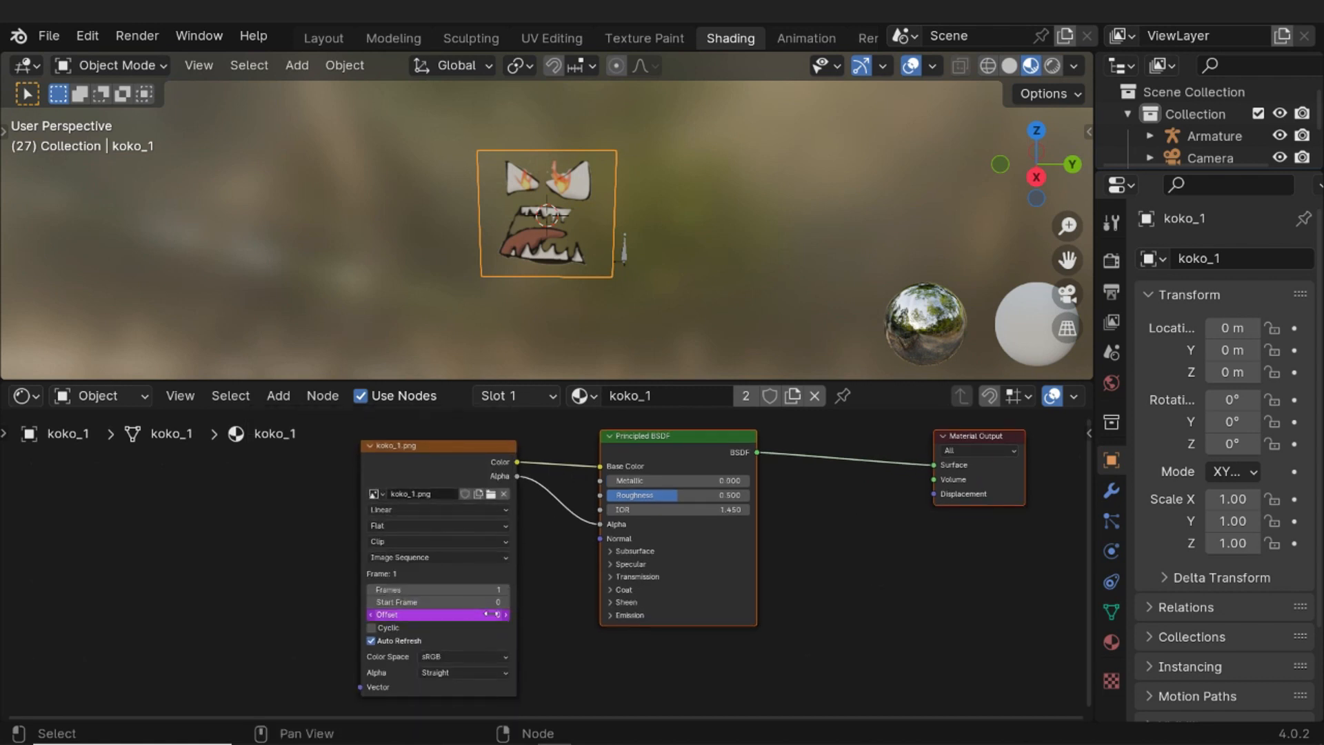
{"action": "right_click", "coordinate": [435, 616]}
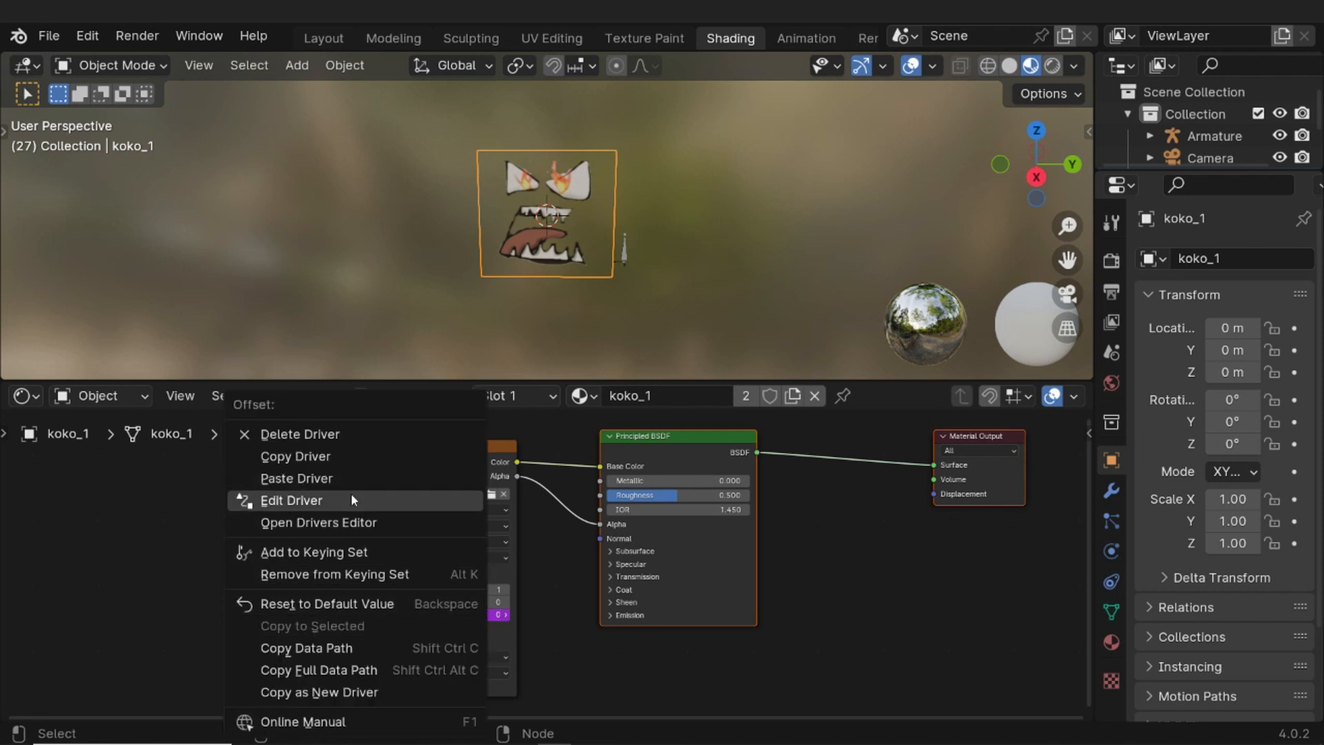
{"action": "left_click", "coordinate": [414, 494]}
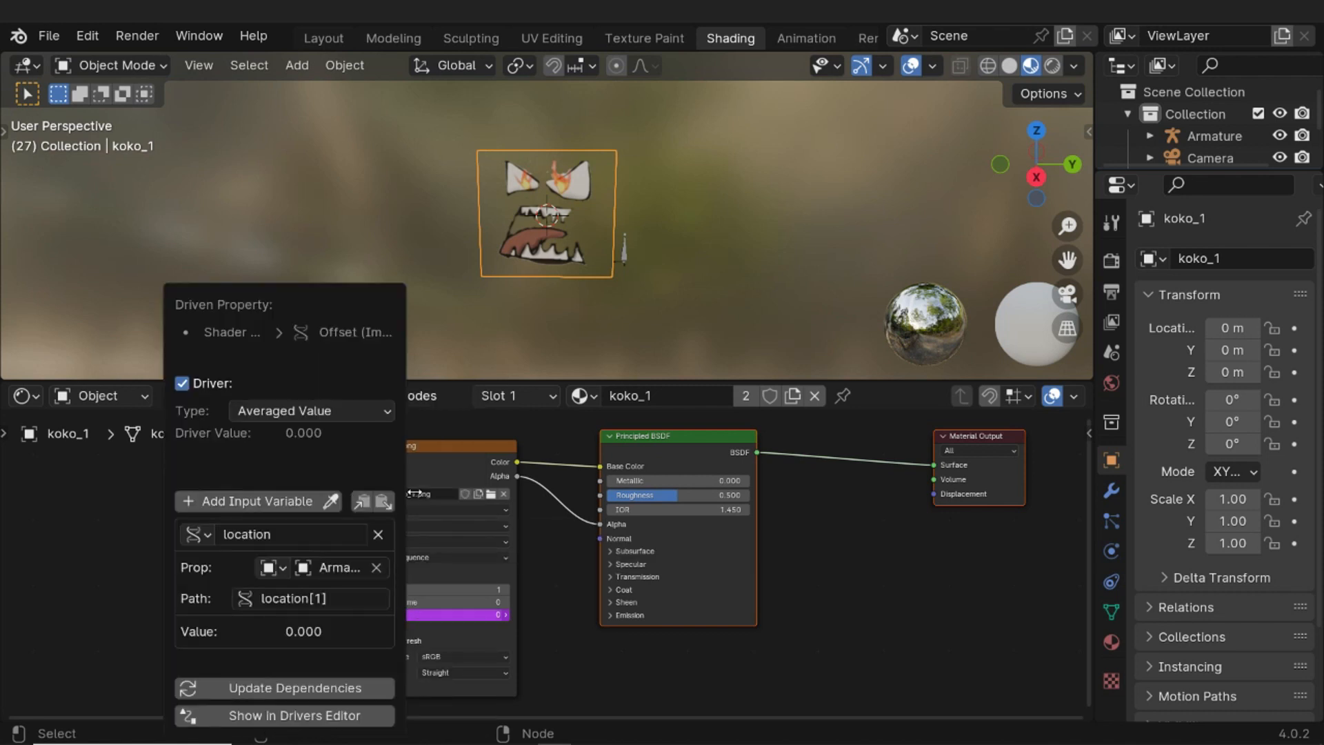
{"action": "left_click", "coordinate": [207, 536]}
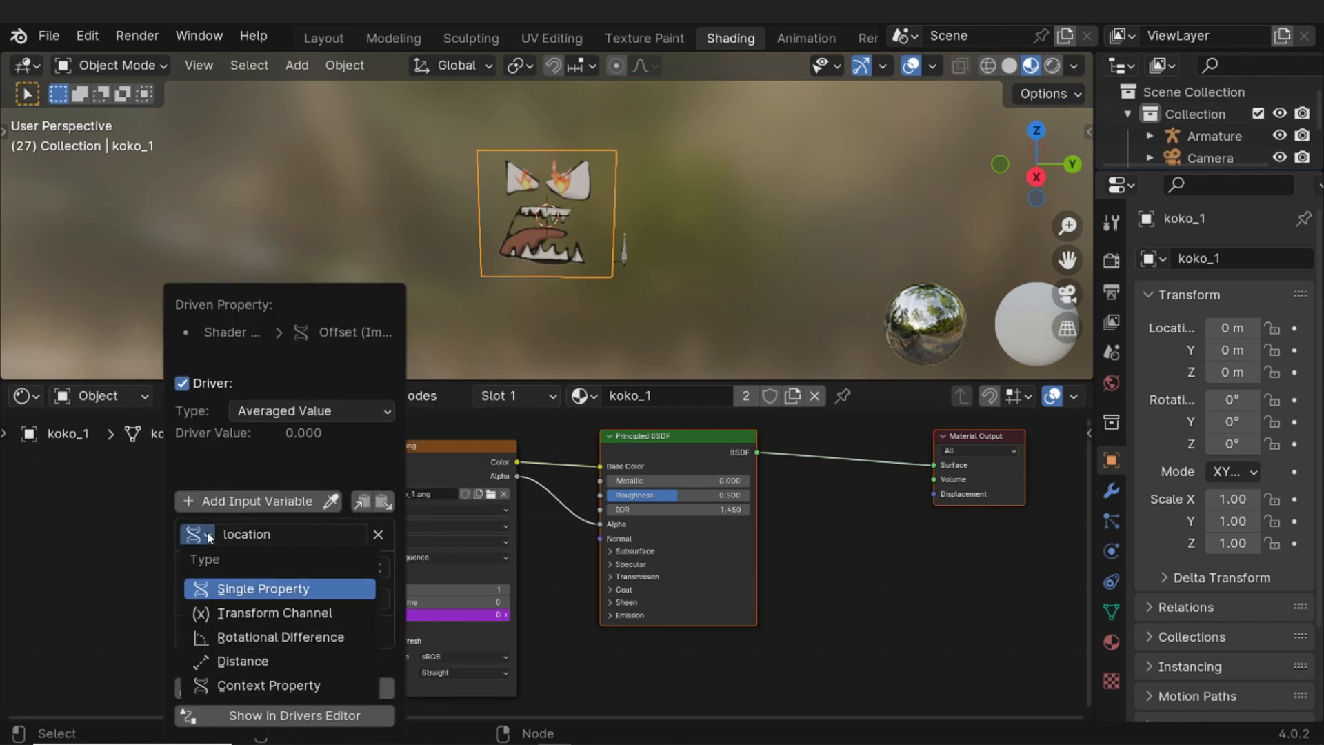
{"action": "left_click", "coordinate": [258, 612]}
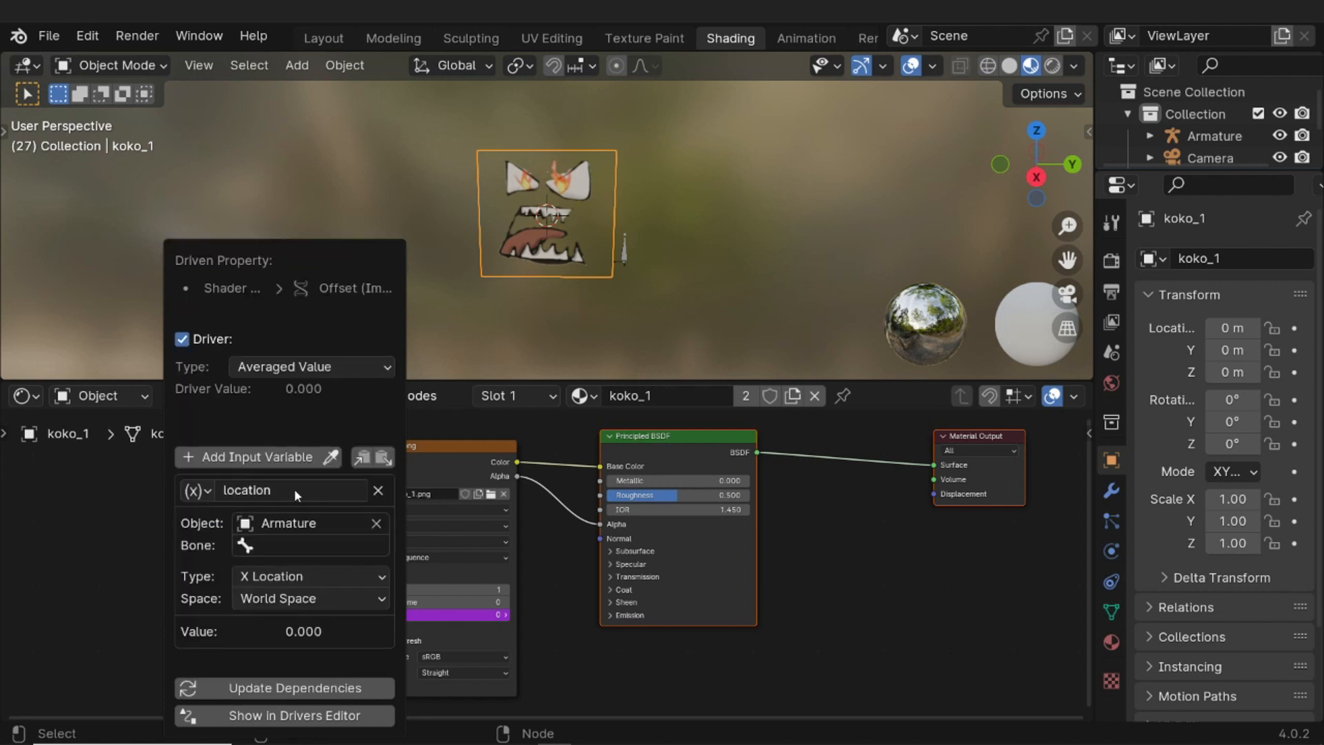
{"action": "left_click", "coordinate": [295, 543]}
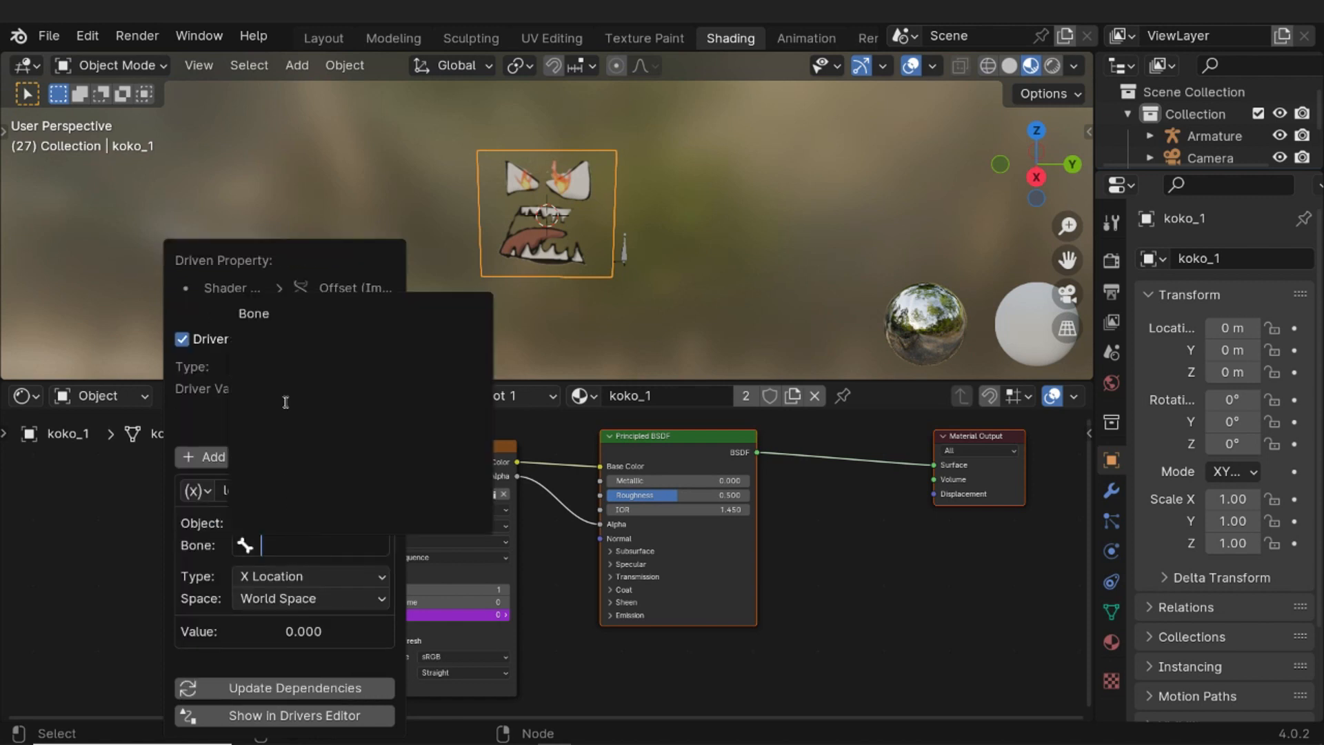
{"action": "left_click", "coordinate": [283, 313]}
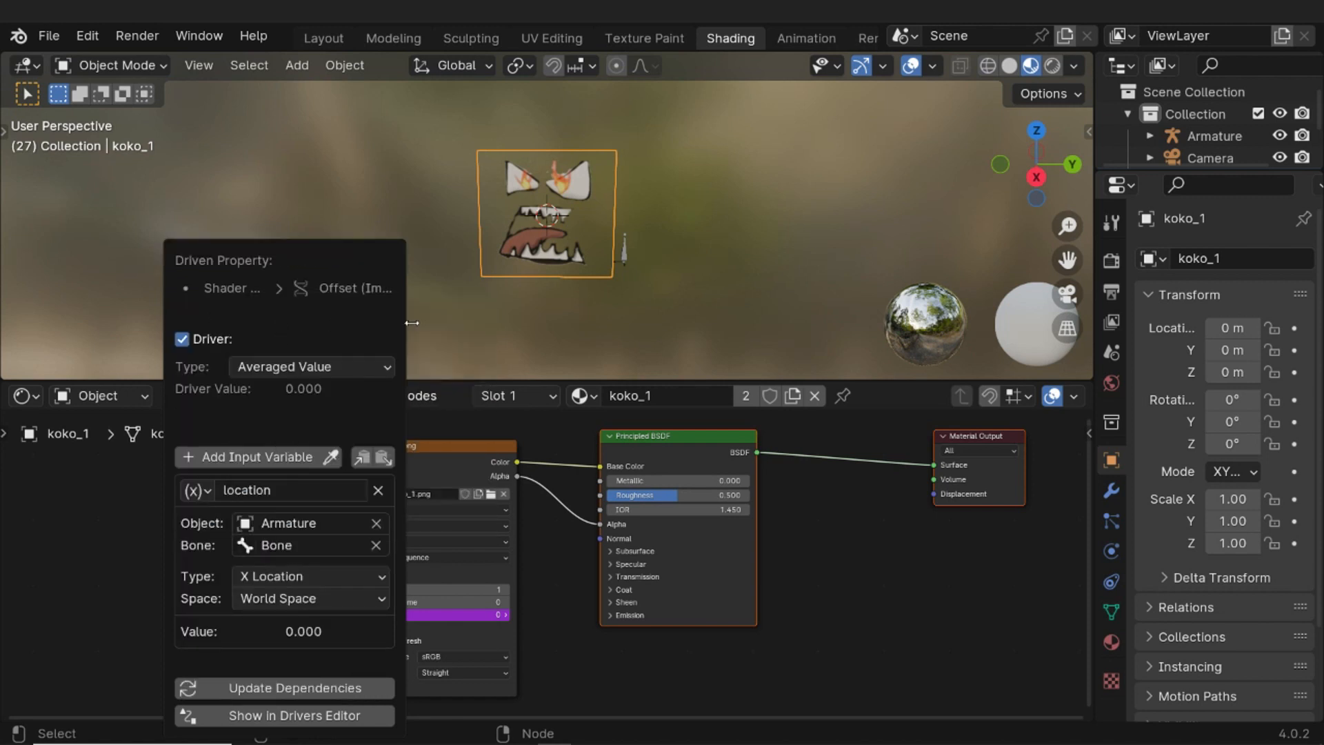
Set the Offset driver's variable to read Y Location in Local Space
{"action": "right_click", "coordinate": [439, 613]}
{"action": "left_click", "coordinate": [305, 501]}
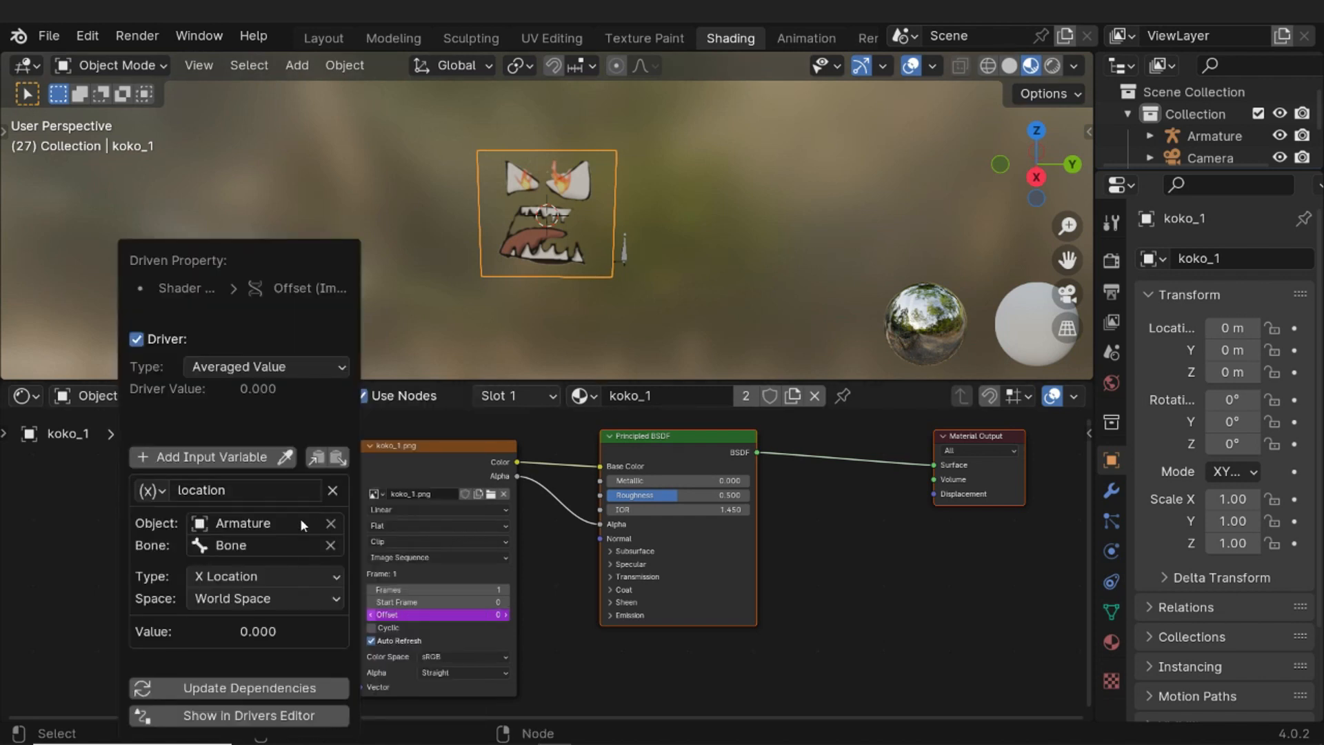
{"action": "left_click", "coordinate": [259, 599]}
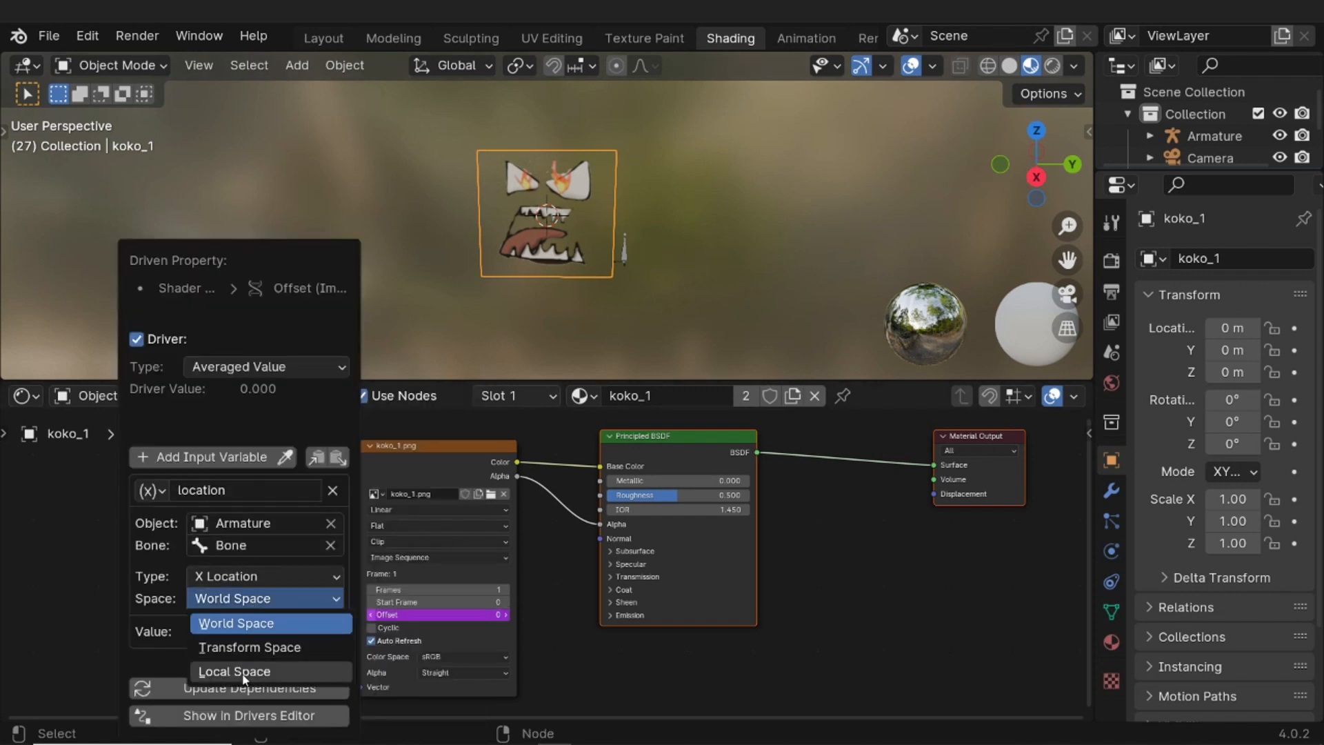
{"action": "left_click", "coordinate": [245, 672]}
{"action": "left_click", "coordinate": [247, 579]}
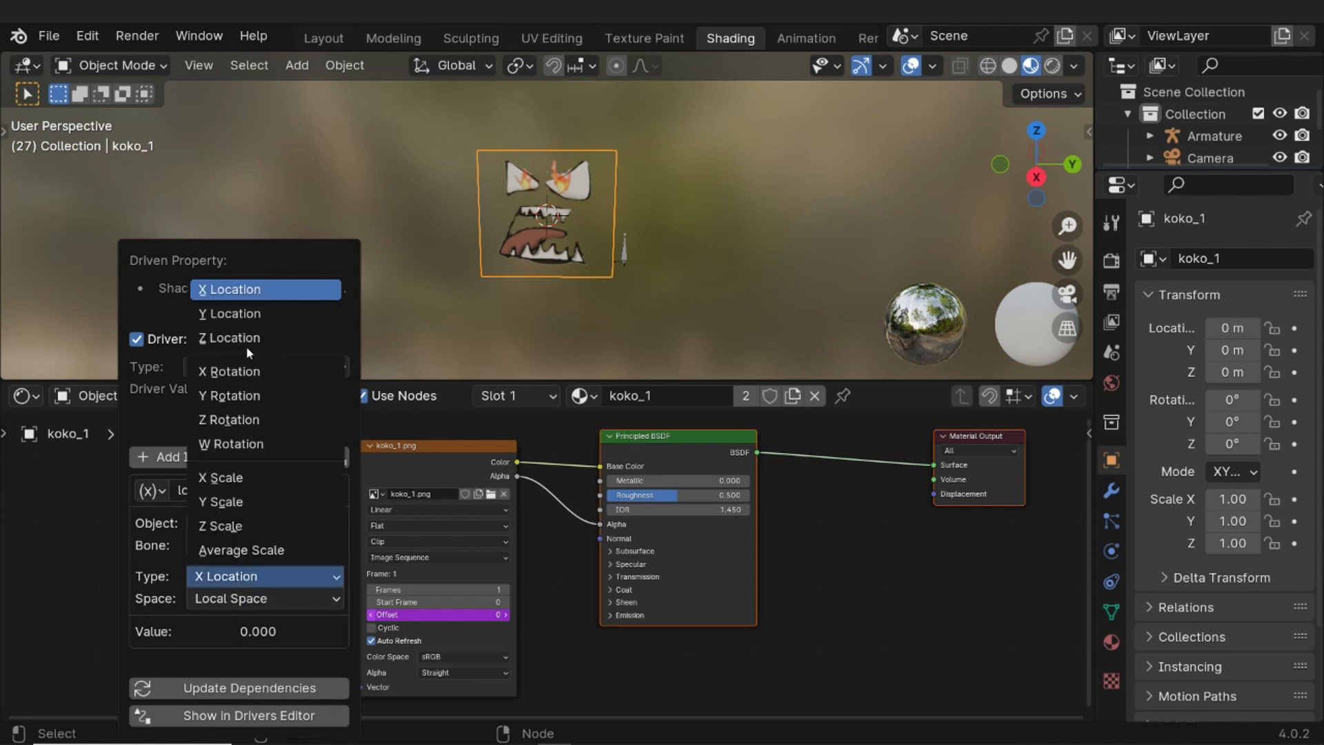
{"action": "left_click", "coordinate": [237, 314]}
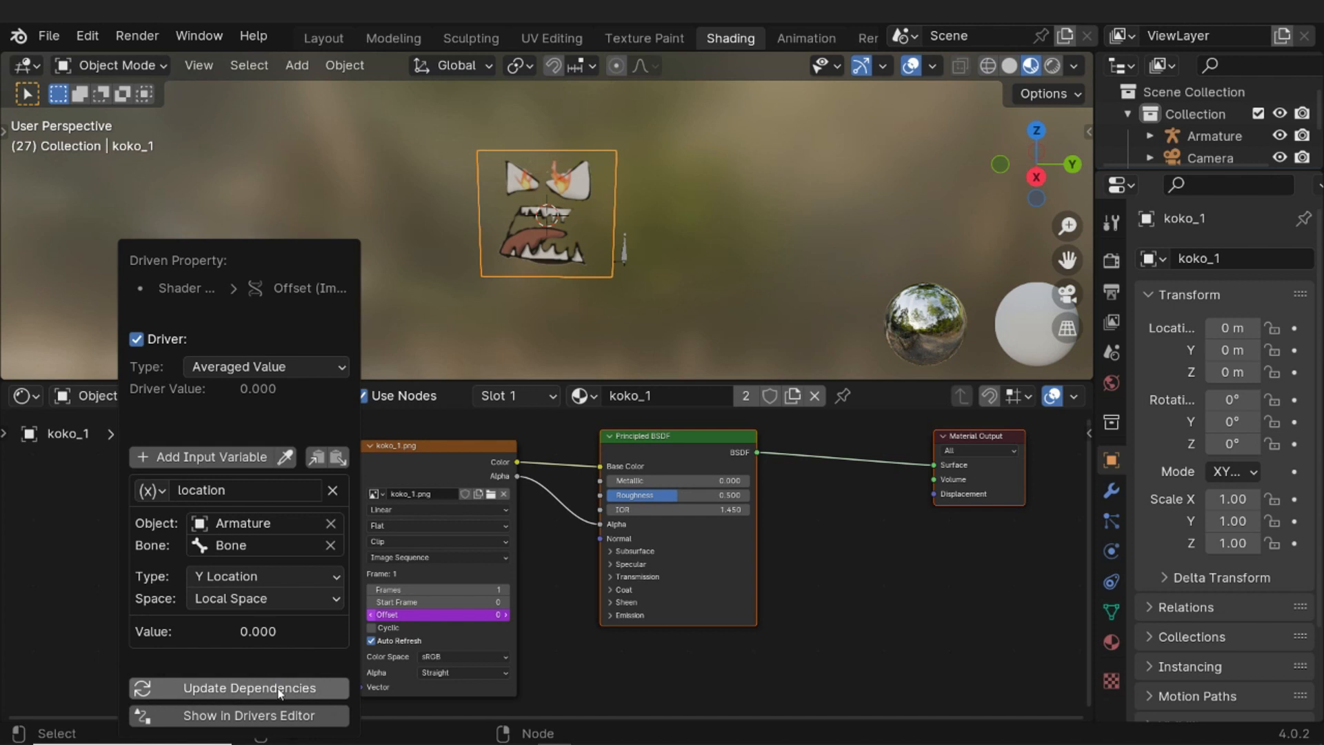
Change the Offset driver's type to Scripted Expression and rename its input variable to "face"
{"action": "right_click", "coordinate": [411, 615]}
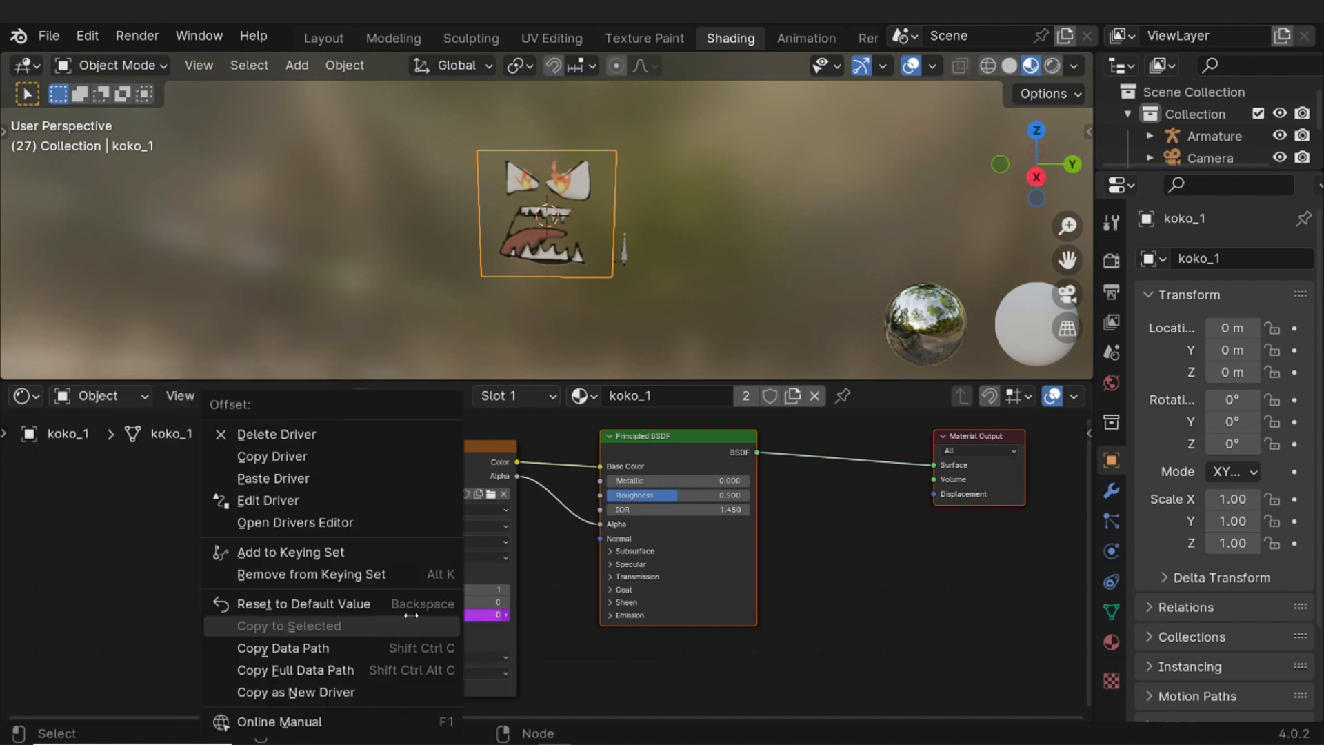
{"action": "left_click", "coordinate": [331, 500]}
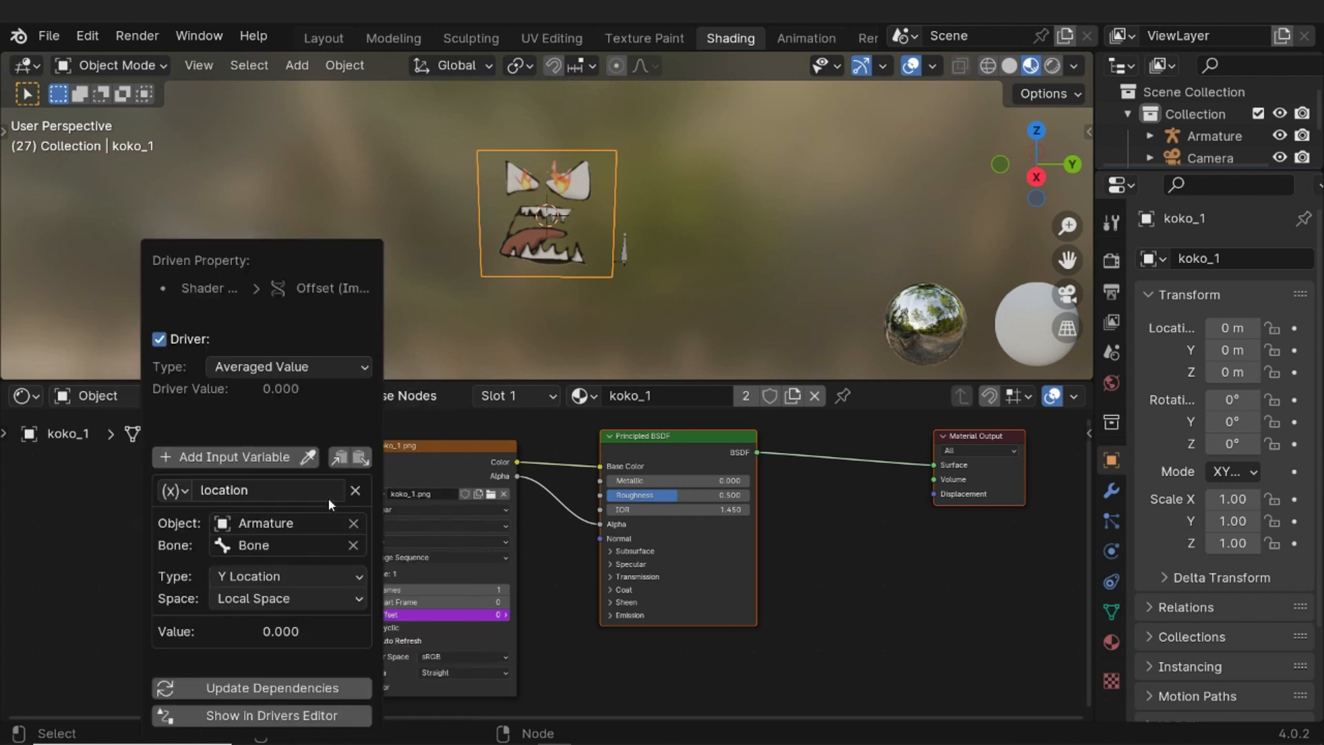
{"action": "left_click", "coordinate": [298, 366]}
{"action": "left_click", "coordinate": [290, 437]}
{"action": "left_click", "coordinate": [260, 397]}
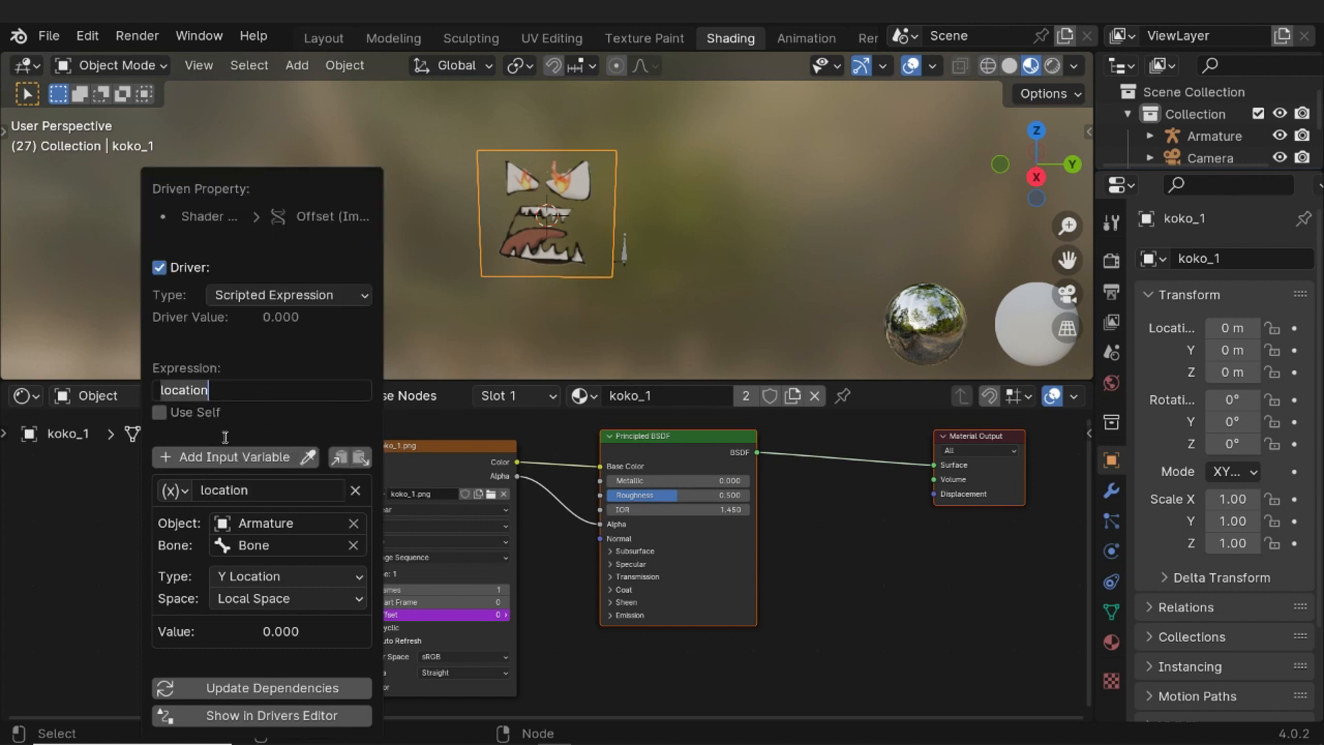
{"action": "left_click", "coordinate": [263, 495]}
{"action": "left_click", "coordinate": [265, 495]}
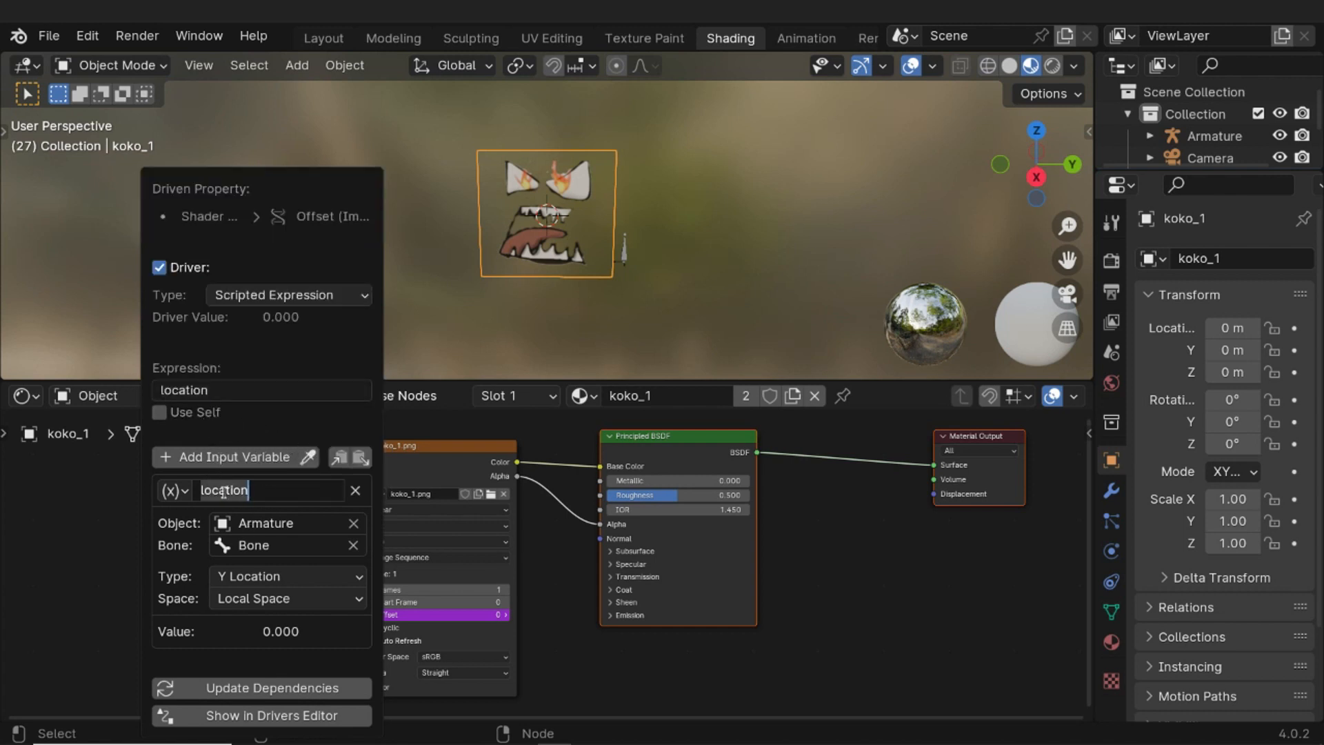
{"action": "type", "text": "face"}
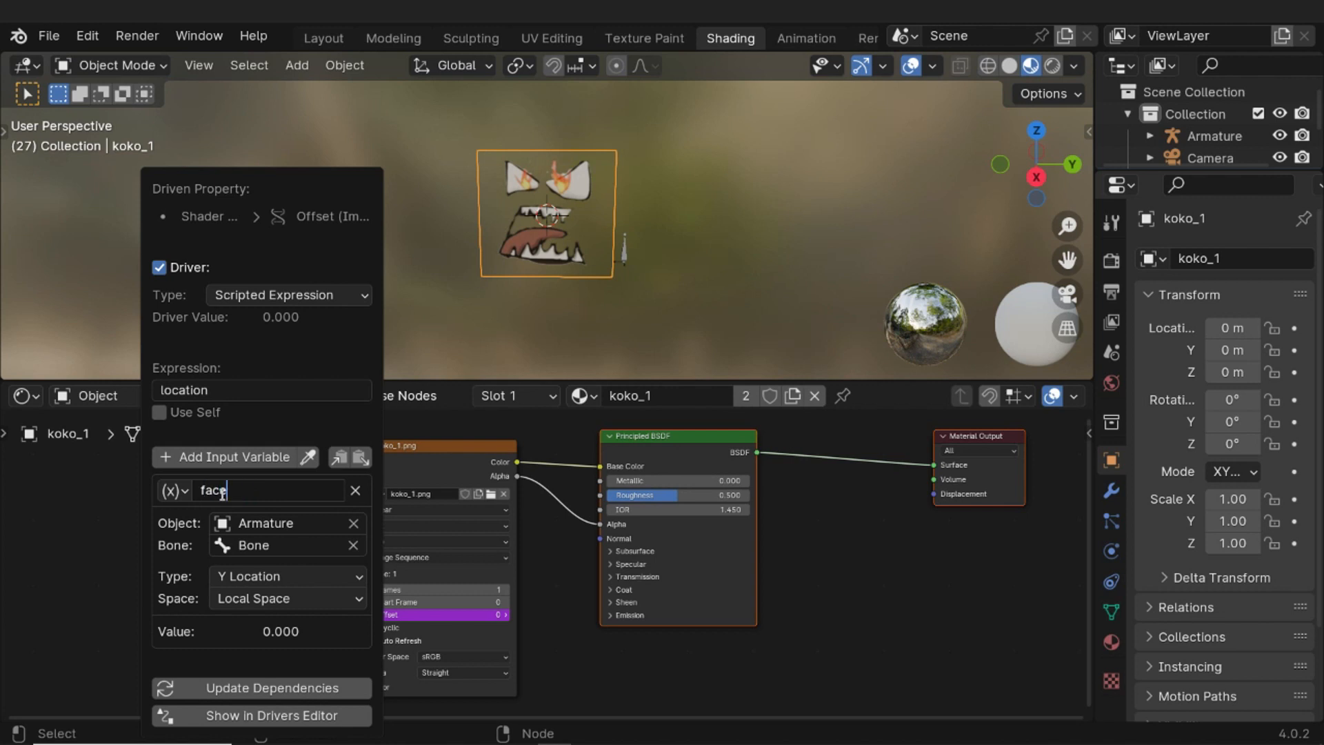
{"action": "key", "text": "Return"}
Set the driver's expression to abs(int(face*10)) and update its dependencies
{"action": "left_click", "coordinate": [207, 367]}
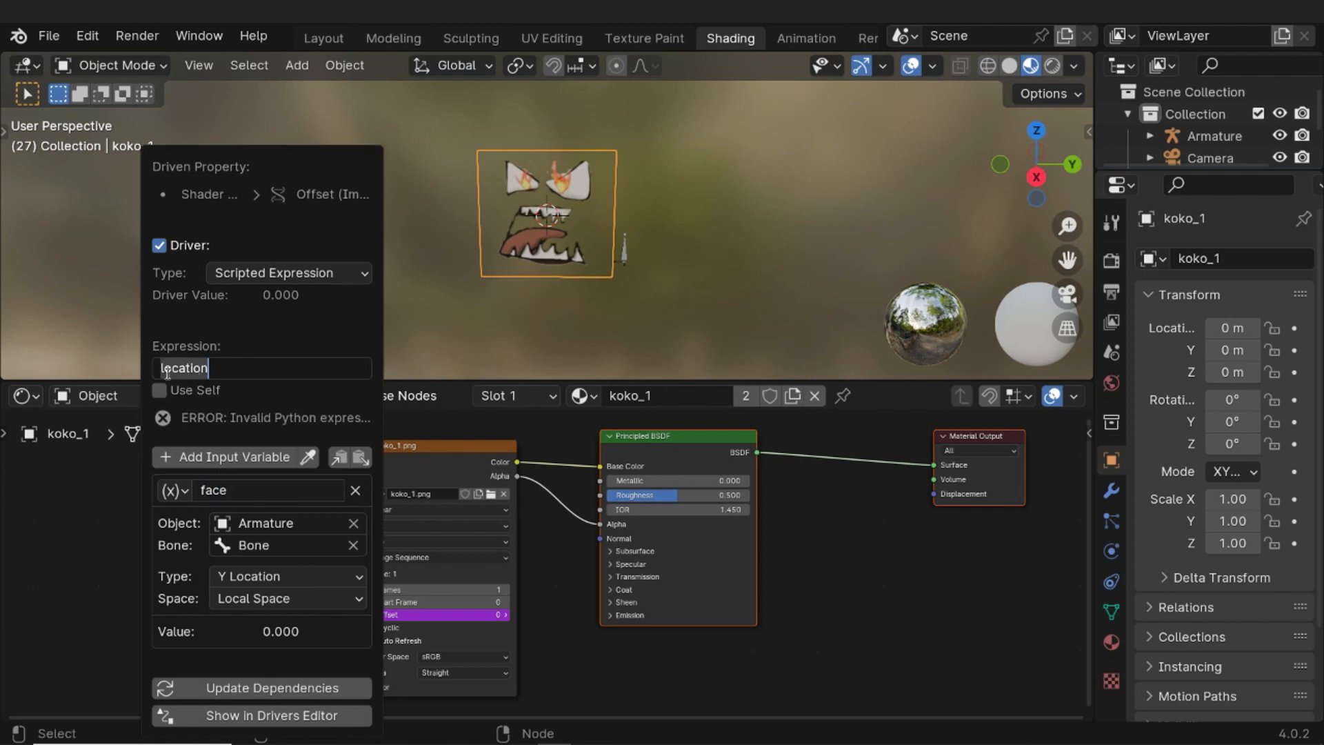
{"action": "type", "text": "face"}
{"action": "key", "text": "Return"}
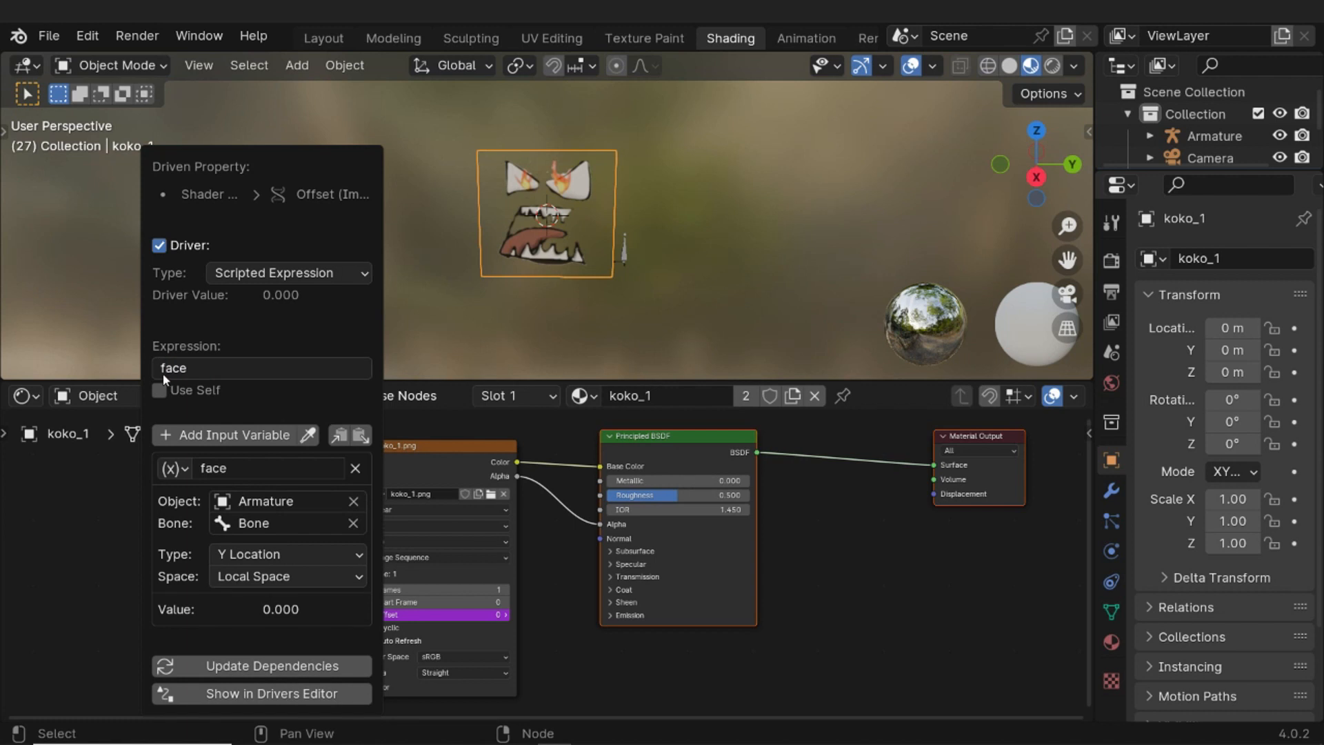
{"action": "left_click", "coordinate": [178, 369]}
{"action": "left_click", "coordinate": [196, 370]}
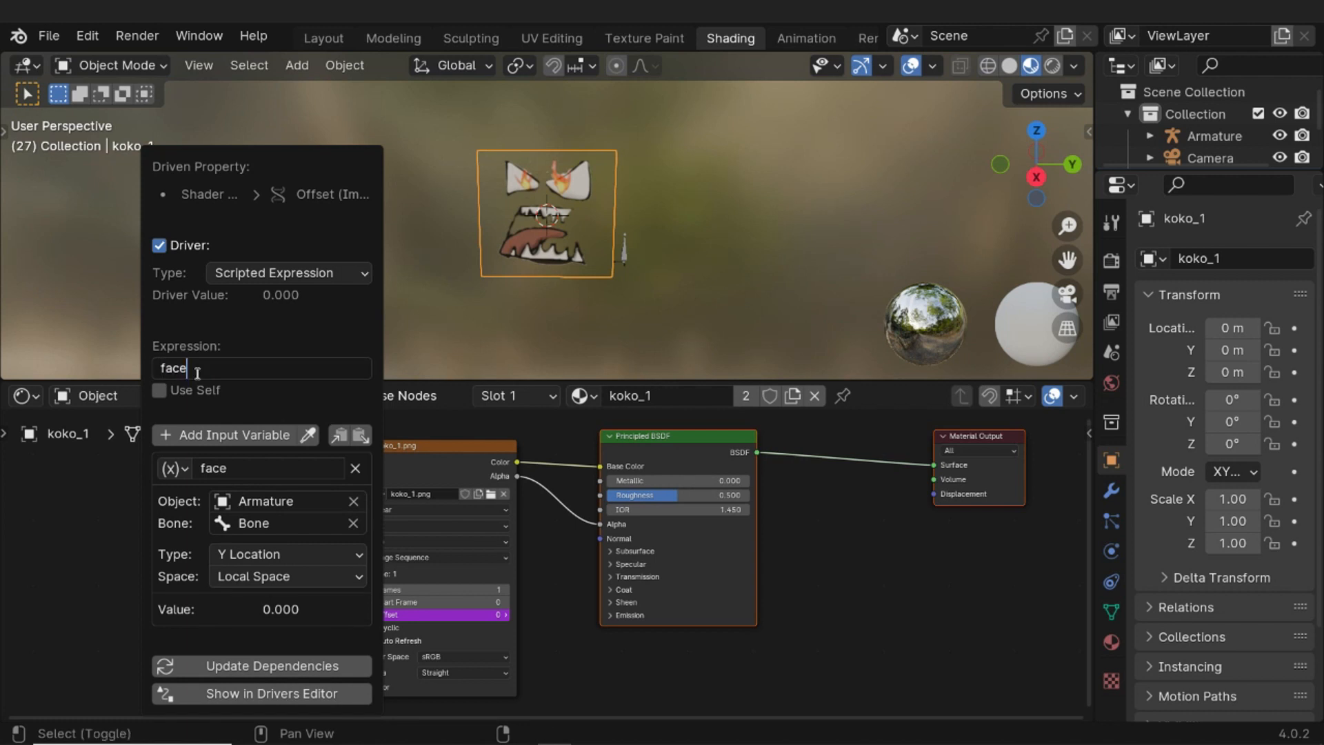
{"action": "type", "text": "*10)"}
{"action": "left_click", "coordinate": [159, 370]}
{"action": "type", "text": "(int"}
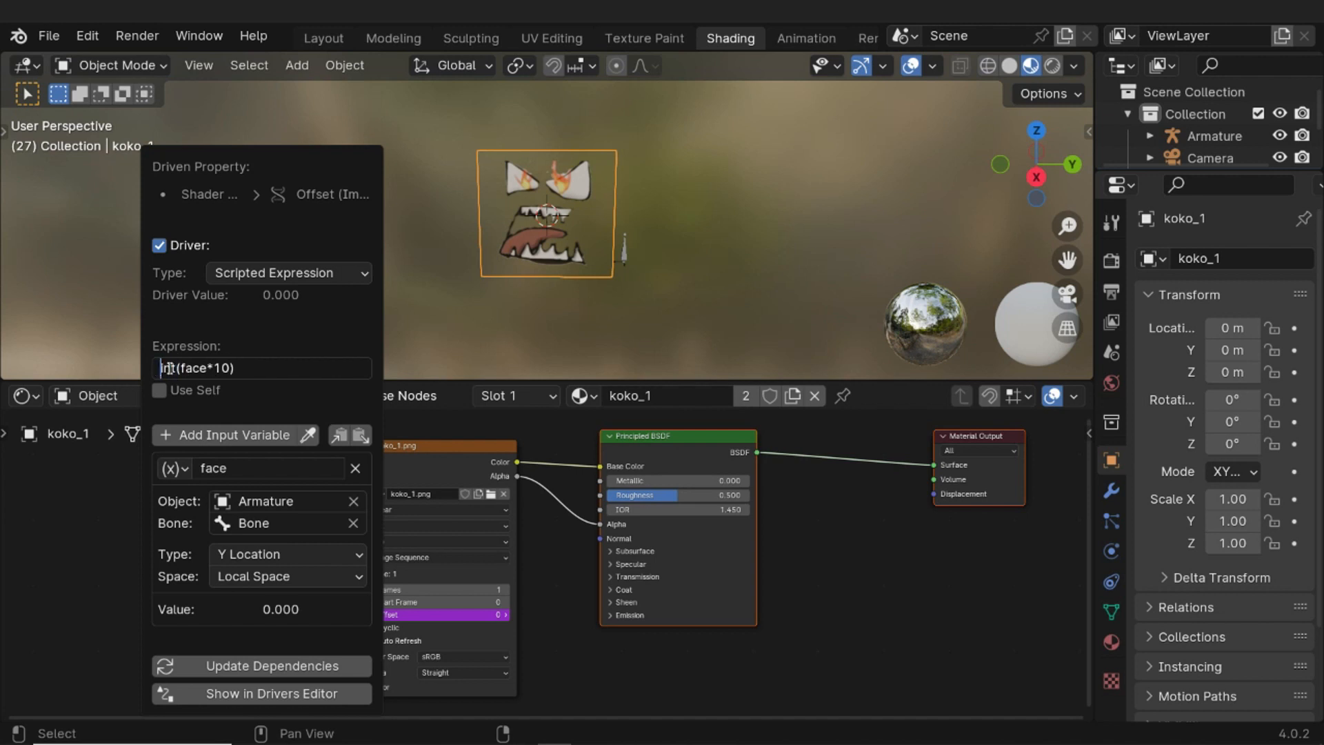
{"action": "type", "text": "abs("}
{"action": "left_click", "coordinate": [265, 369]}
{"action": "type", "text": ")"}
{"action": "left_click", "coordinate": [315, 669]}
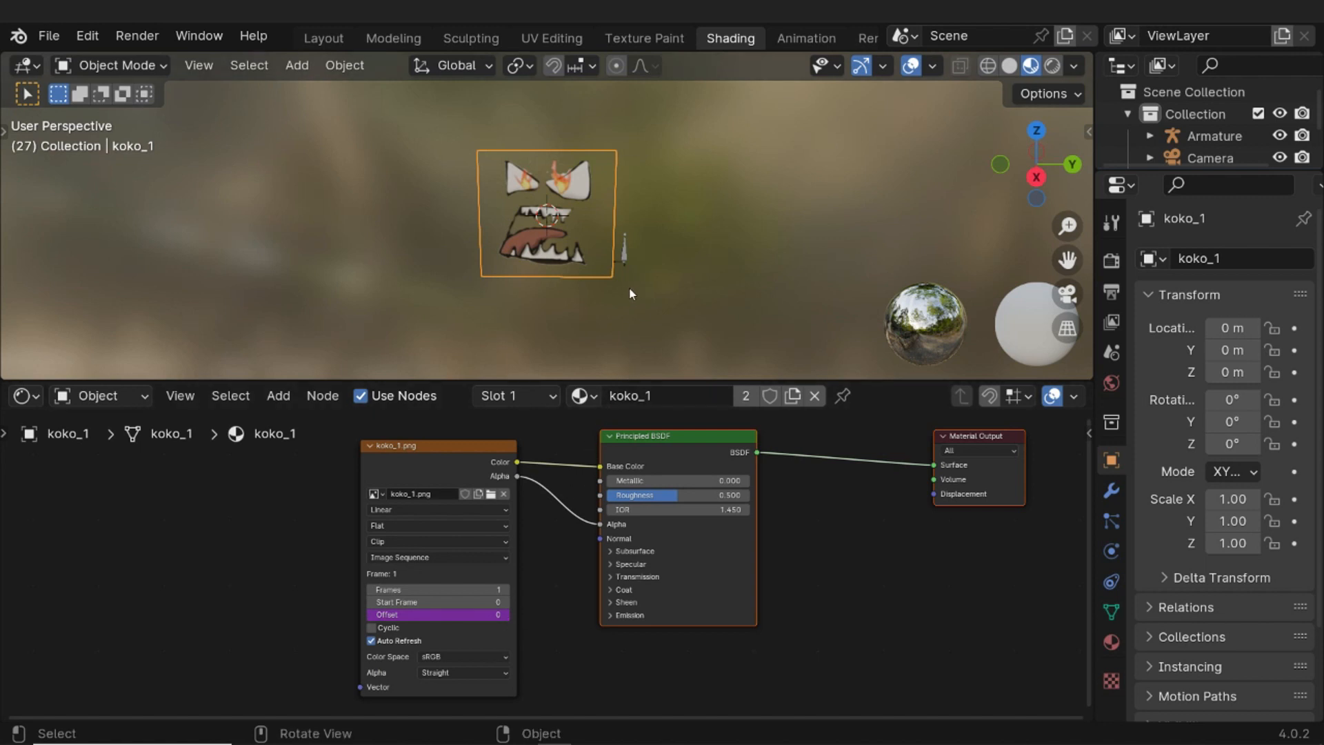
Select the armature beside the face plane and switch it to Pose Mode
{"action": "middle_click_drag", "start_coordinate": [676, 256], "coordinate": [665, 269]}
{"action": "left_click", "coordinate": [624, 249]}
{"action": "left_click", "coordinate": [163, 63]}
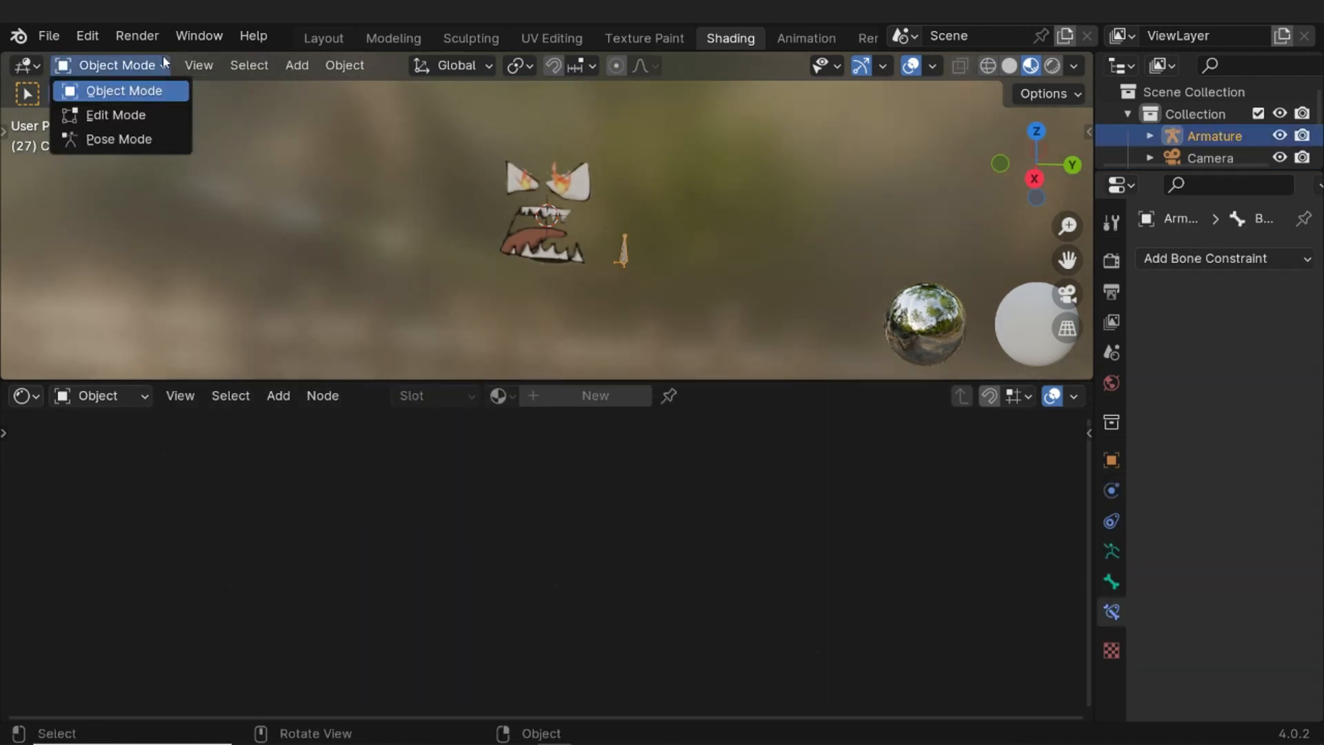
{"action": "left_click", "coordinate": [138, 139]}
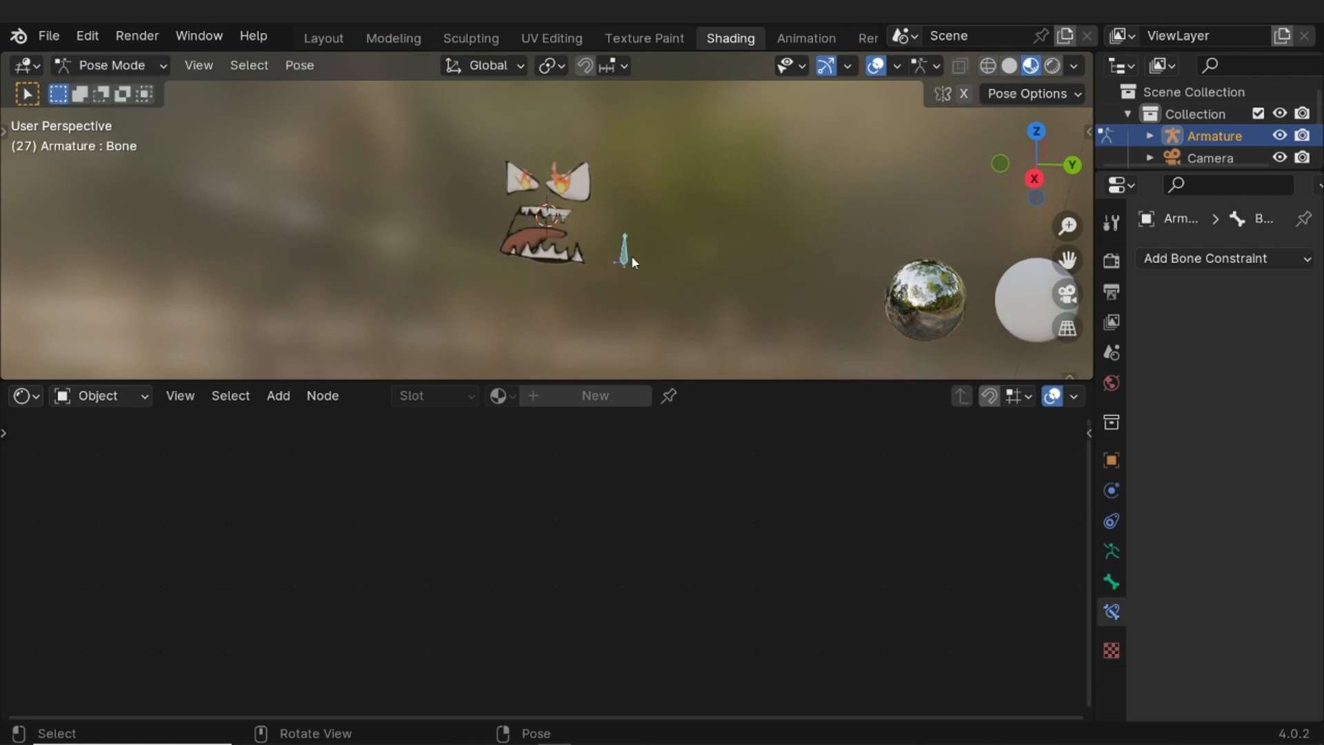
Test the face switching by moving the bone up along global Z and back to its starting place
{"action": "key", "text": "g"}
{"action": "key", "text": "z"}
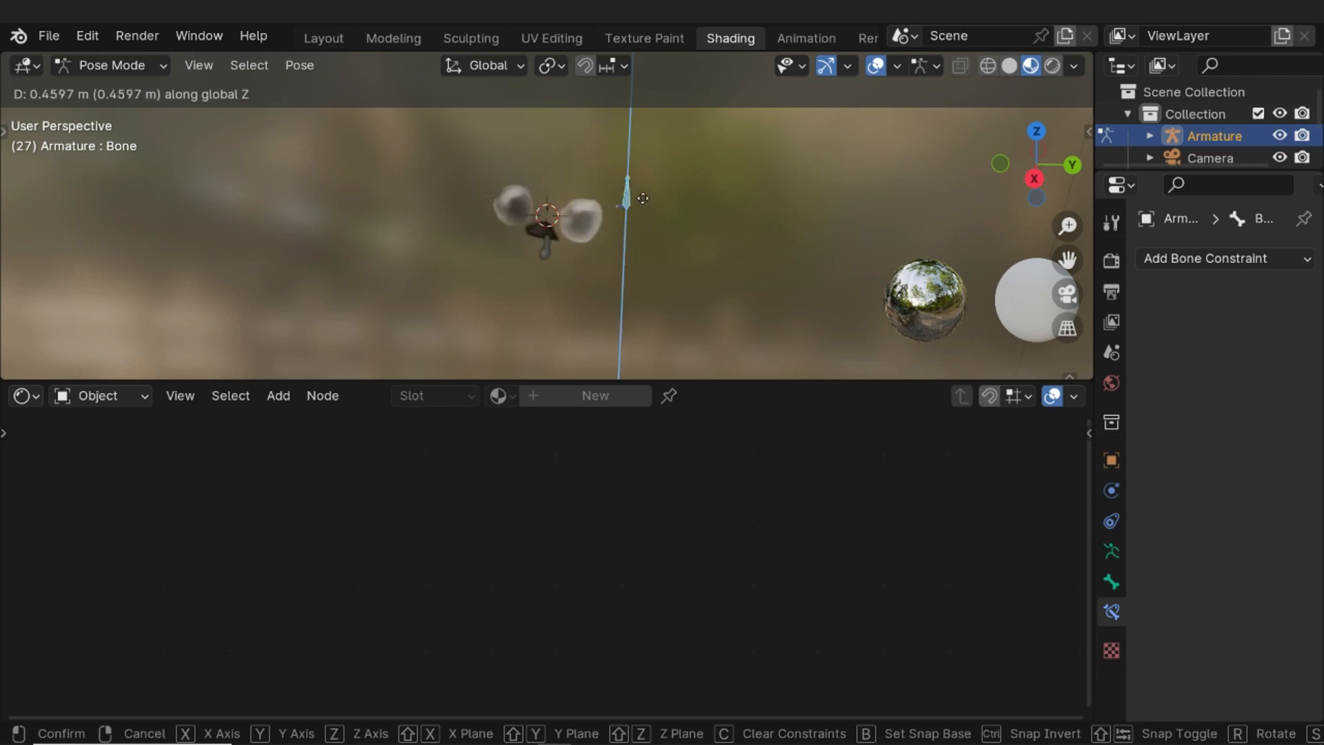
{"action": "left_click", "coordinate": [646, 262]}
{"action": "middle_click_drag", "start_coordinate": [647, 275], "coordinate": [687, 238]}
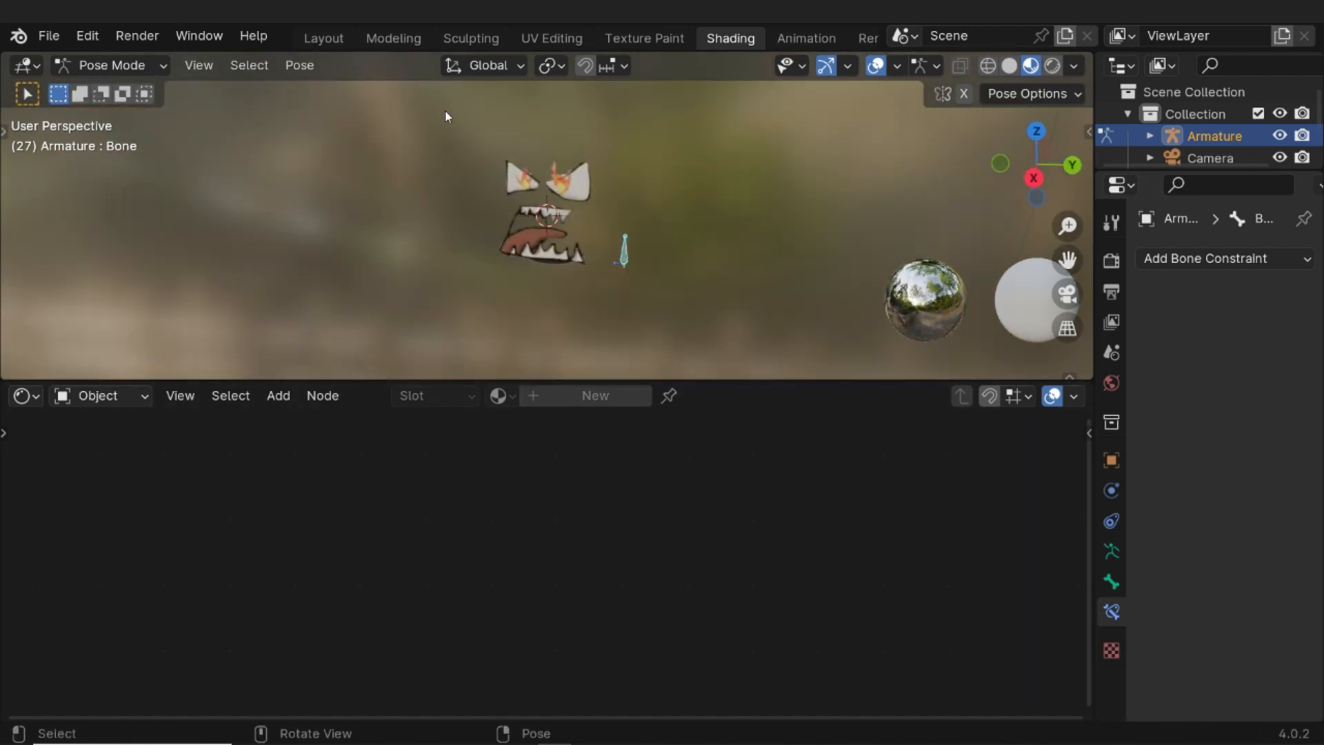
Return to the Layout workspace and add a Limit Location constraint to the bone
{"action": "left_click", "coordinate": [335, 43]}
{"action": "middle_click_drag", "start_coordinate": [581, 390], "coordinate": [612, 396]}
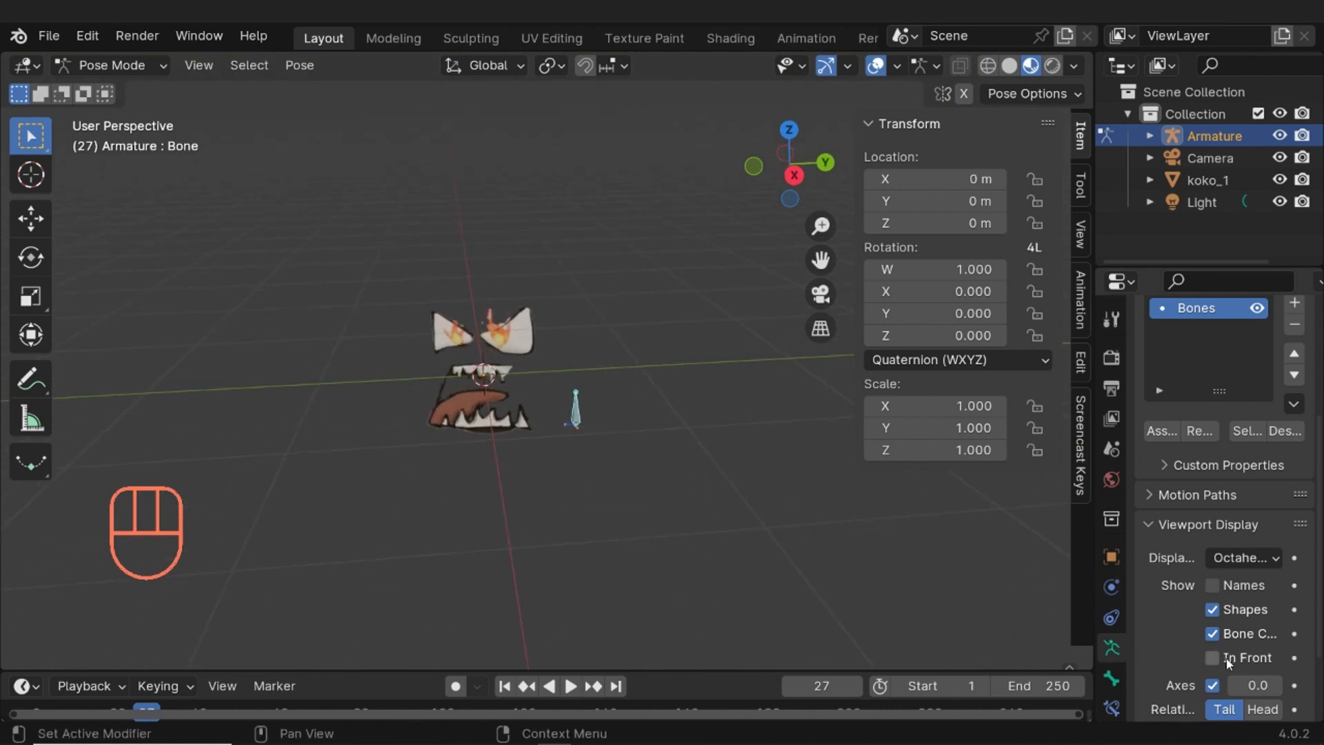
{"action": "left_click", "coordinate": [1112, 707]}
{"action": "scroll", "coordinate": [1121, 690], "scroll_direction": "down", "scroll_amount": 2}
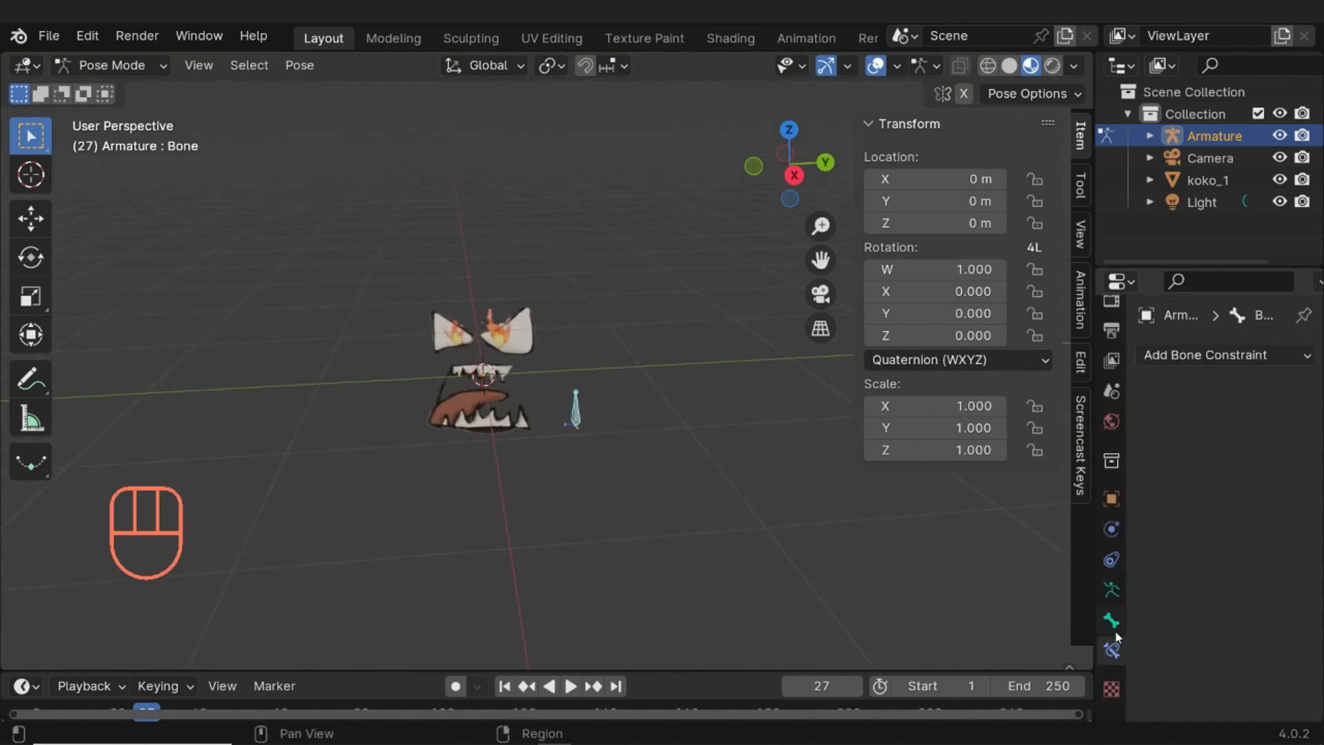
{"action": "left_click", "coordinate": [1204, 355]}
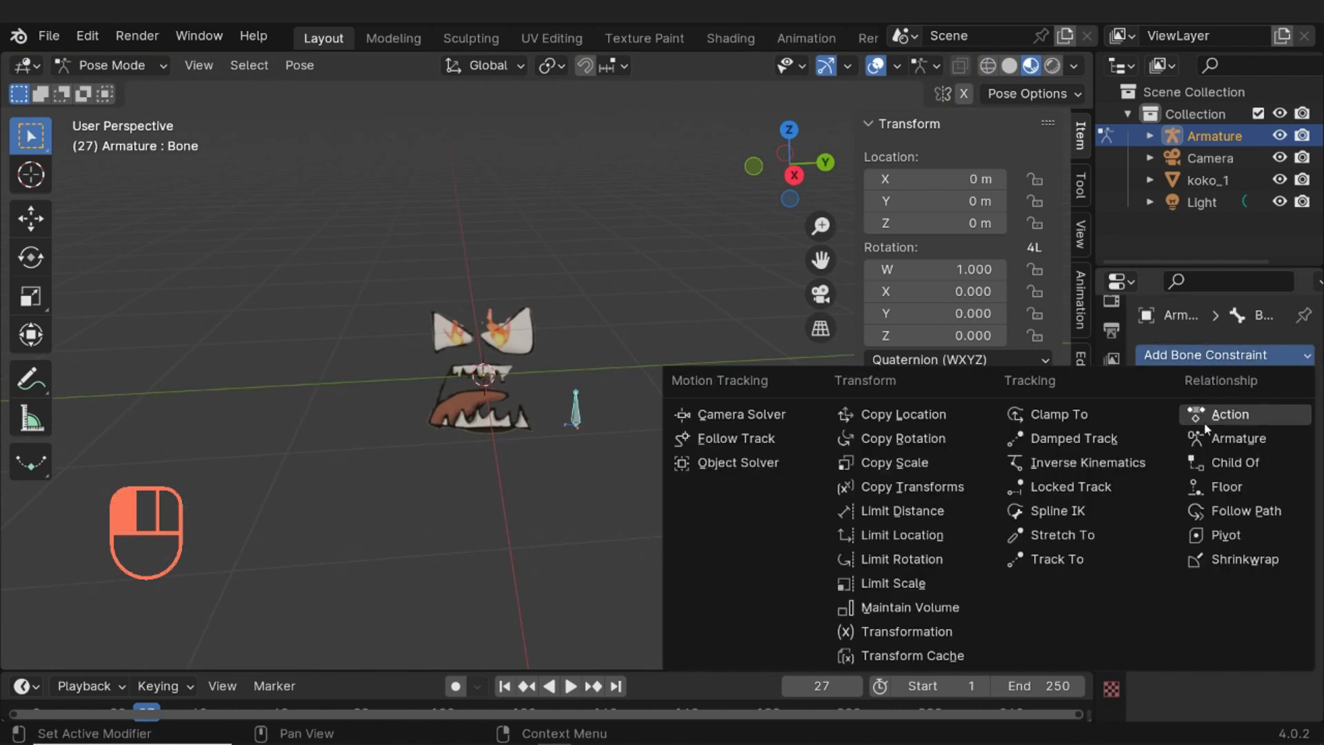
{"action": "left_click", "coordinate": [931, 536]}
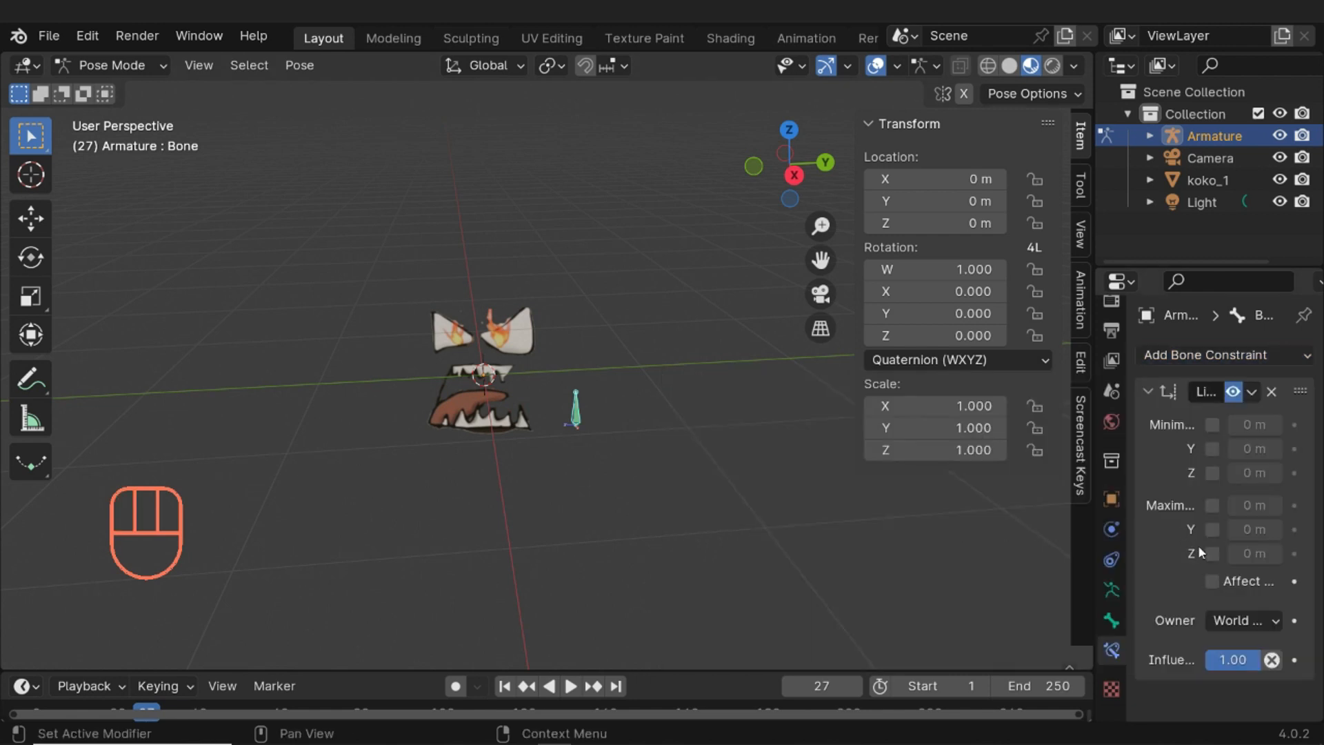
Enable the minimum and maximum X, Y and Z limits at 0 m in the bone's Limit Location constraint
{"action": "left_click", "coordinate": [1213, 424]}
{"action": "left_click_drag", "start_coordinate": [1212, 449], "coordinate": [1215, 482]}
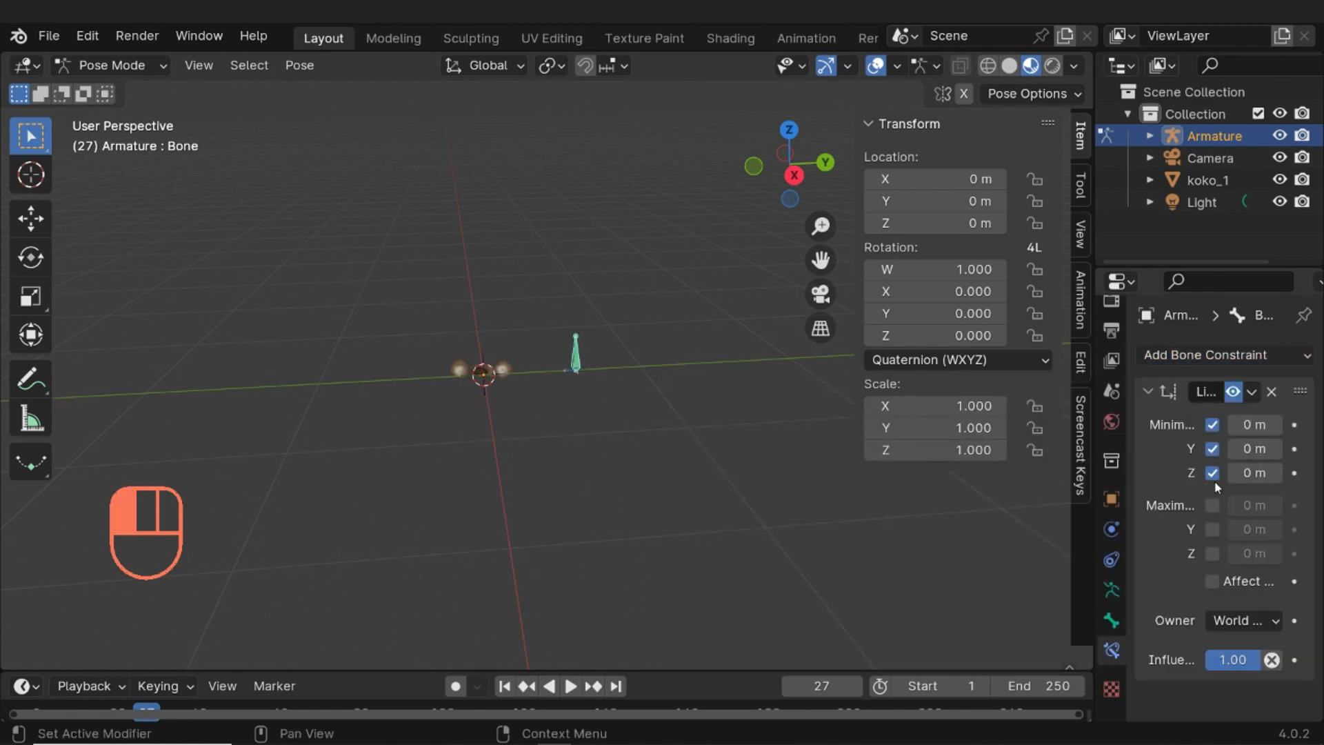
{"action": "left_click", "coordinate": [1213, 506]}
{"action": "left_click", "coordinate": [1213, 529]}
{"action": "left_click", "coordinate": [1212, 553]}
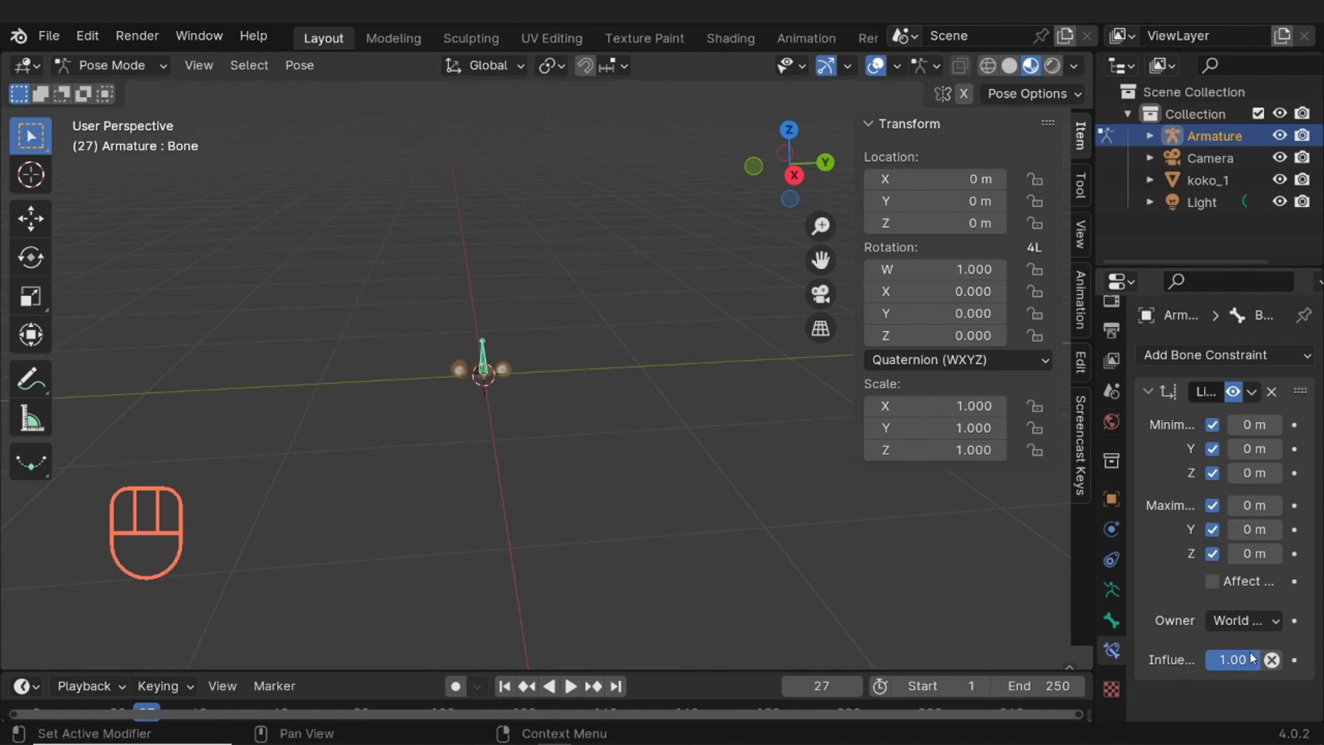
Set the Limit Location constraint's owner space to Local Space
{"action": "left_click", "coordinate": [1239, 621]}
{"action": "left_click", "coordinate": [1164, 596]}
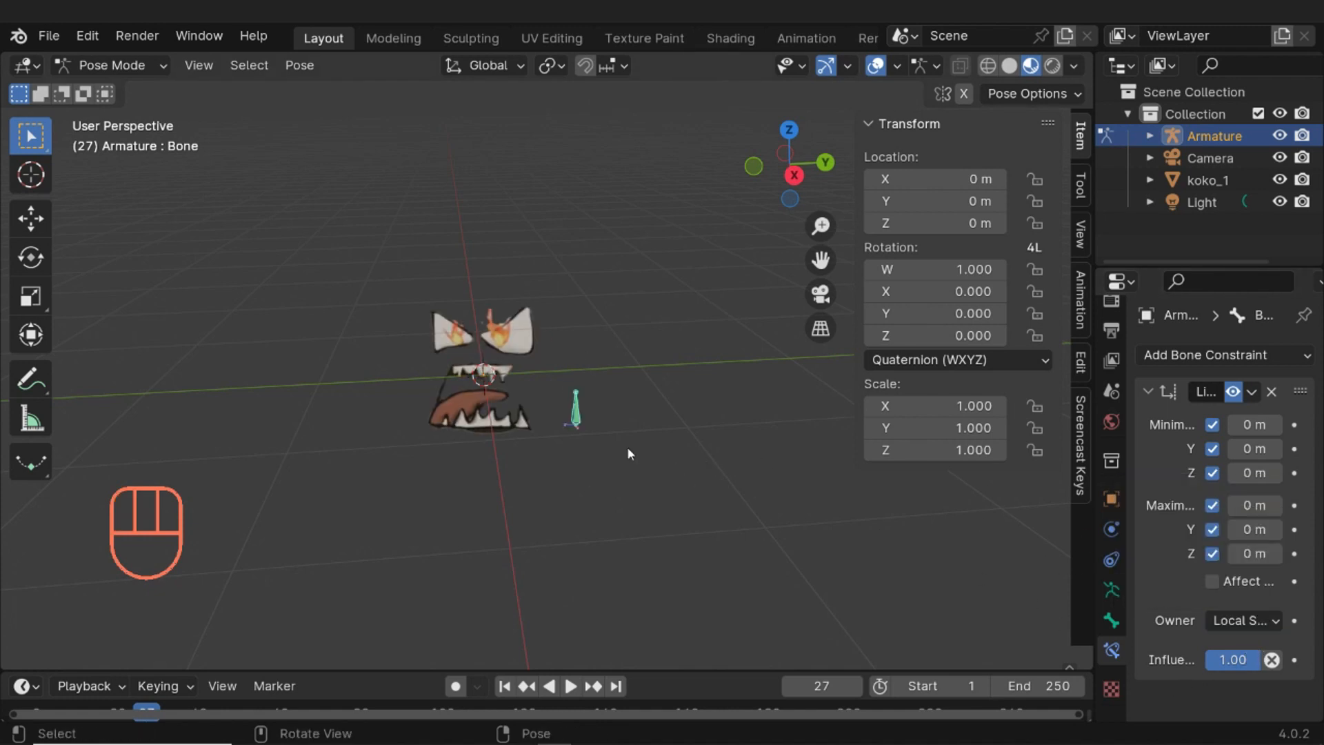
{"action": "left_click", "coordinate": [1250, 619]}
{"action": "left_click", "coordinate": [1225, 594]}
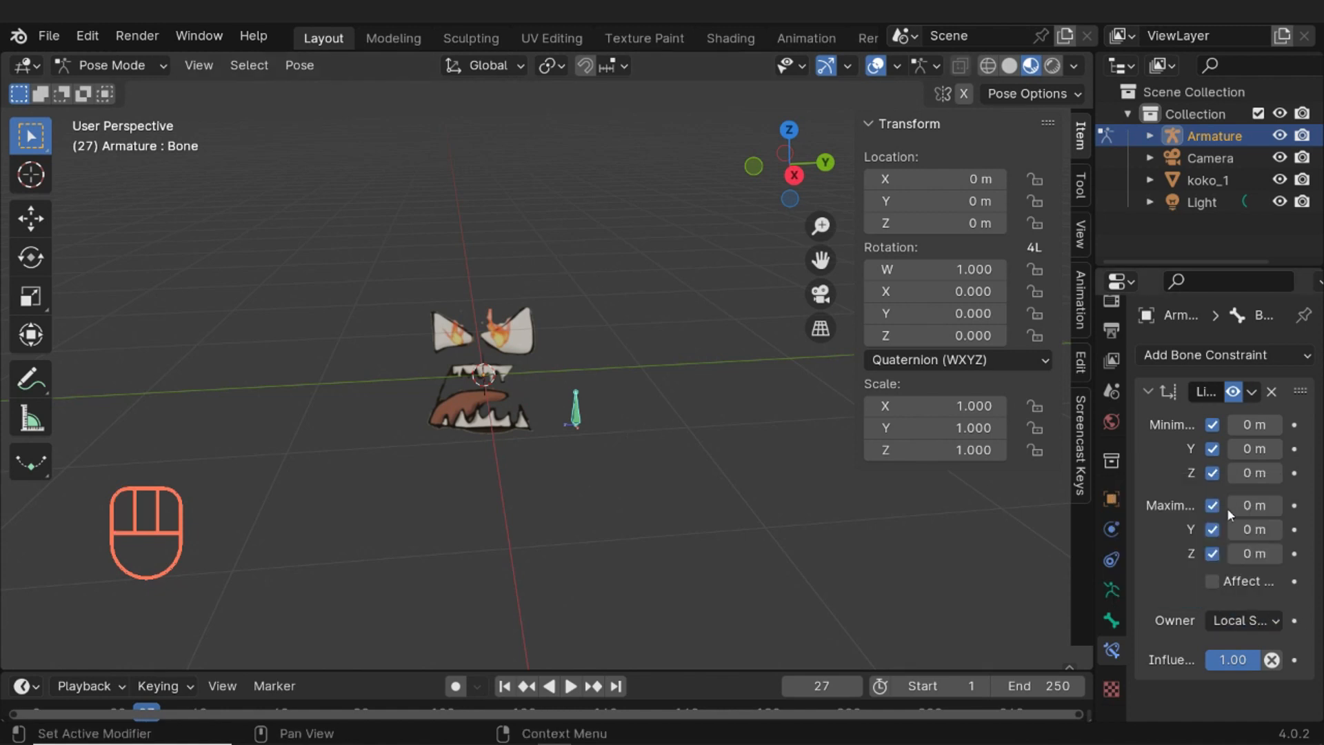
Turn off the Maximum Y limit and move the bone up about 0.44 m to try out its range
{"action": "middle_click_drag", "start_coordinate": [611, 408], "coordinate": [980, 478]}
{"action": "left_click", "coordinate": [1212, 529]}
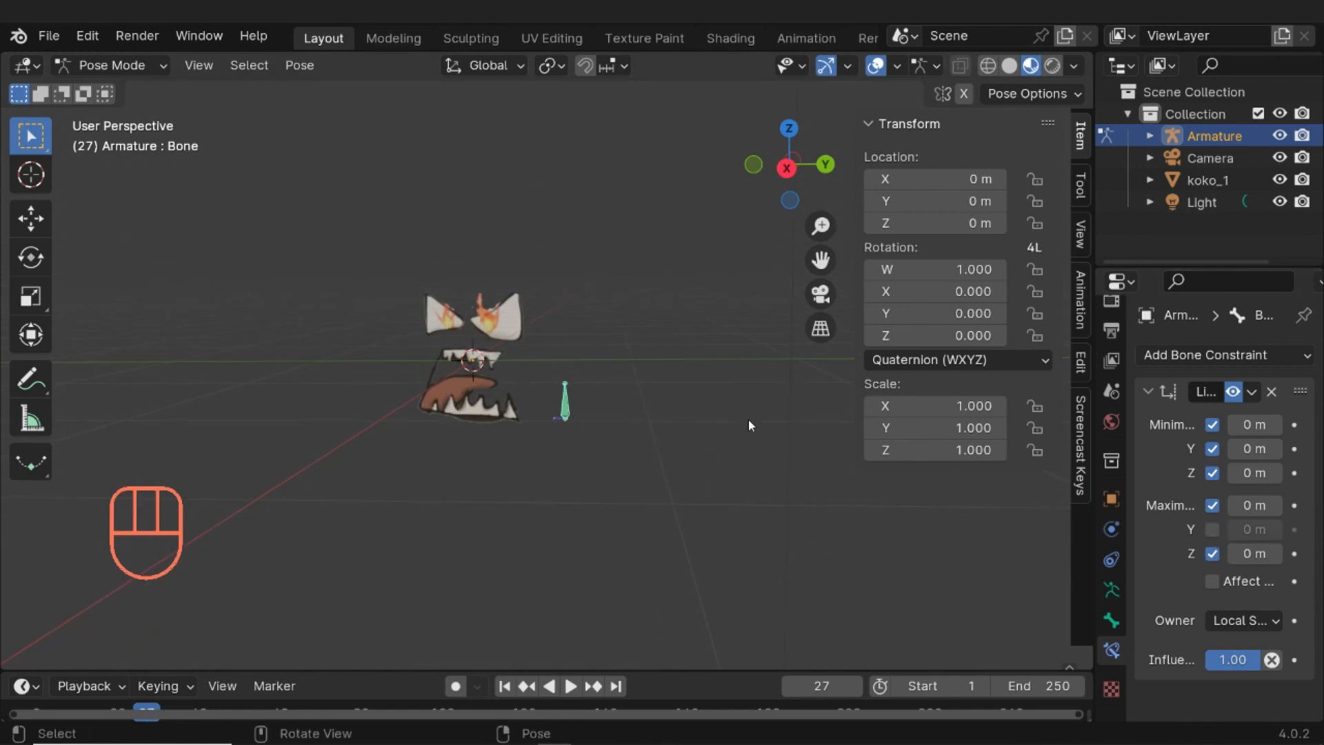
{"action": "key", "text": "g"}
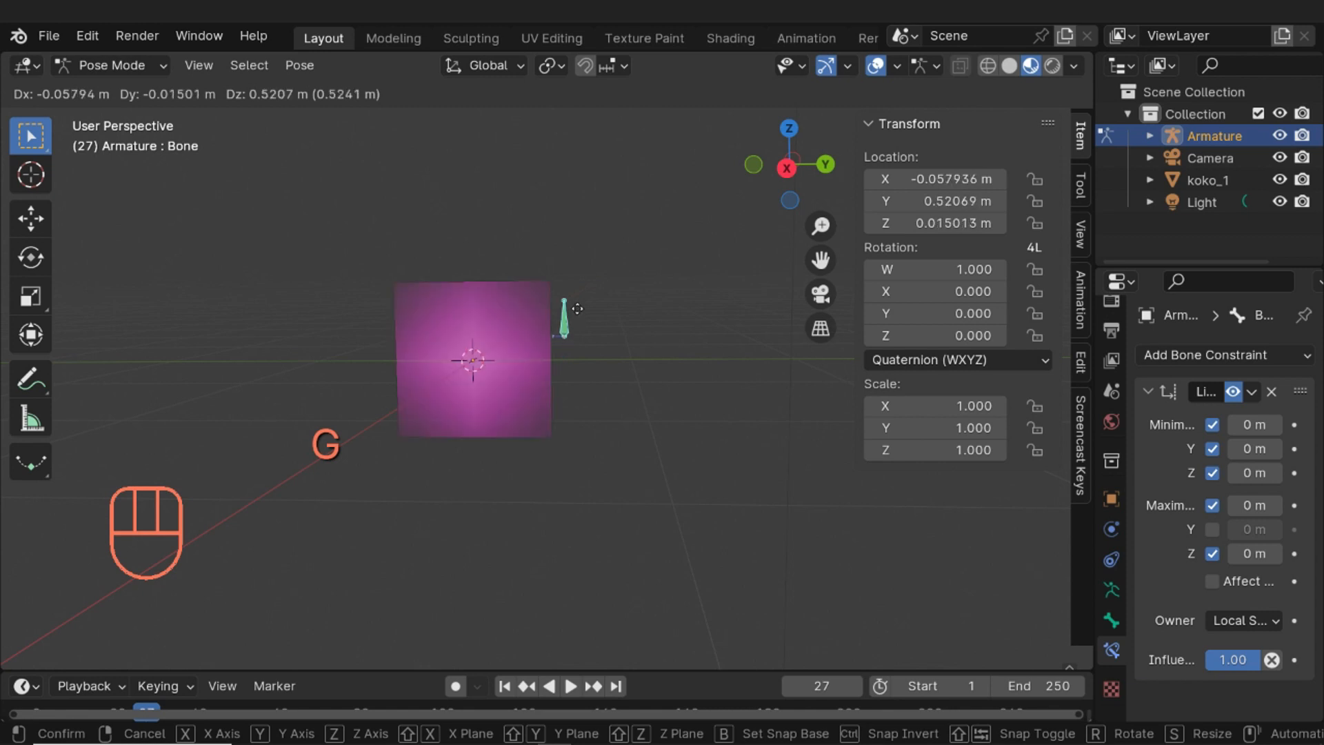
{"action": "left_click", "coordinate": [573, 331]}
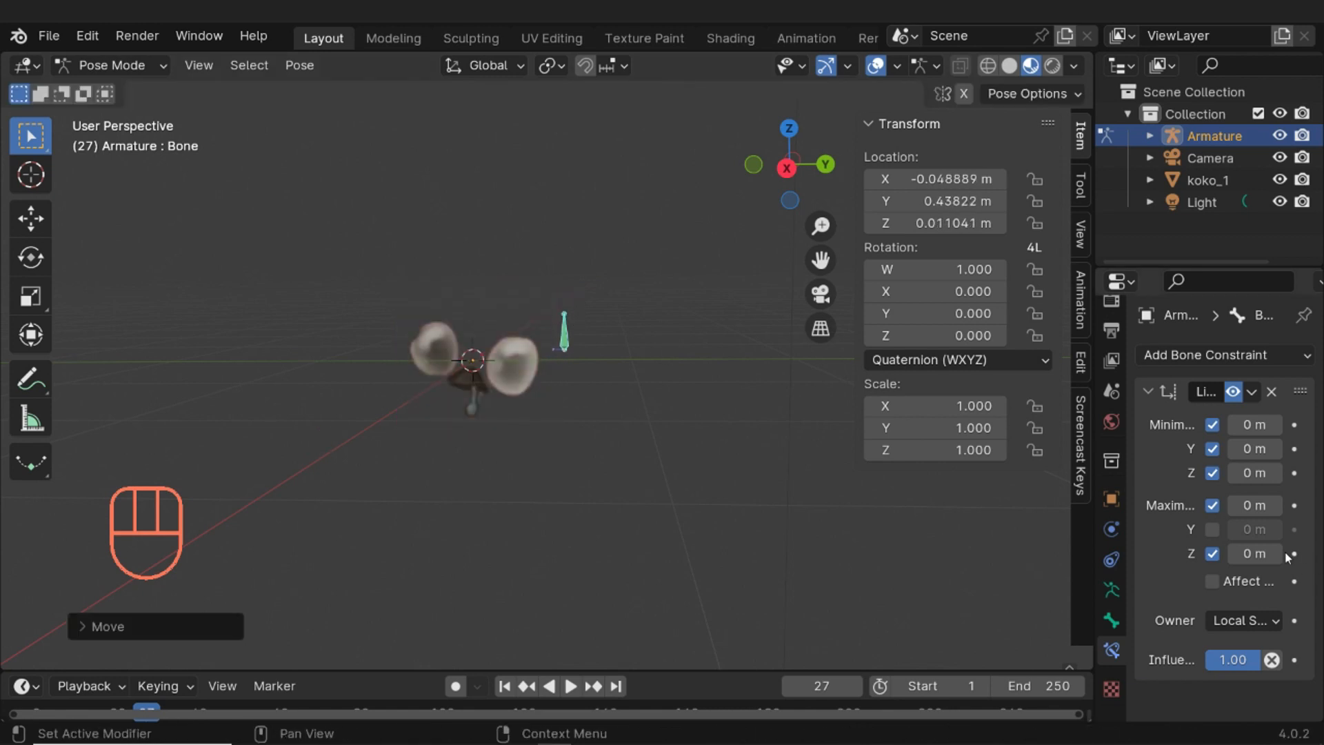
Turn the Maximum Y limit back on, set it to 0.4 m, and save the file
{"action": "left_click", "coordinate": [1213, 529]}
{"action": "left_click", "coordinate": [1254, 529]}
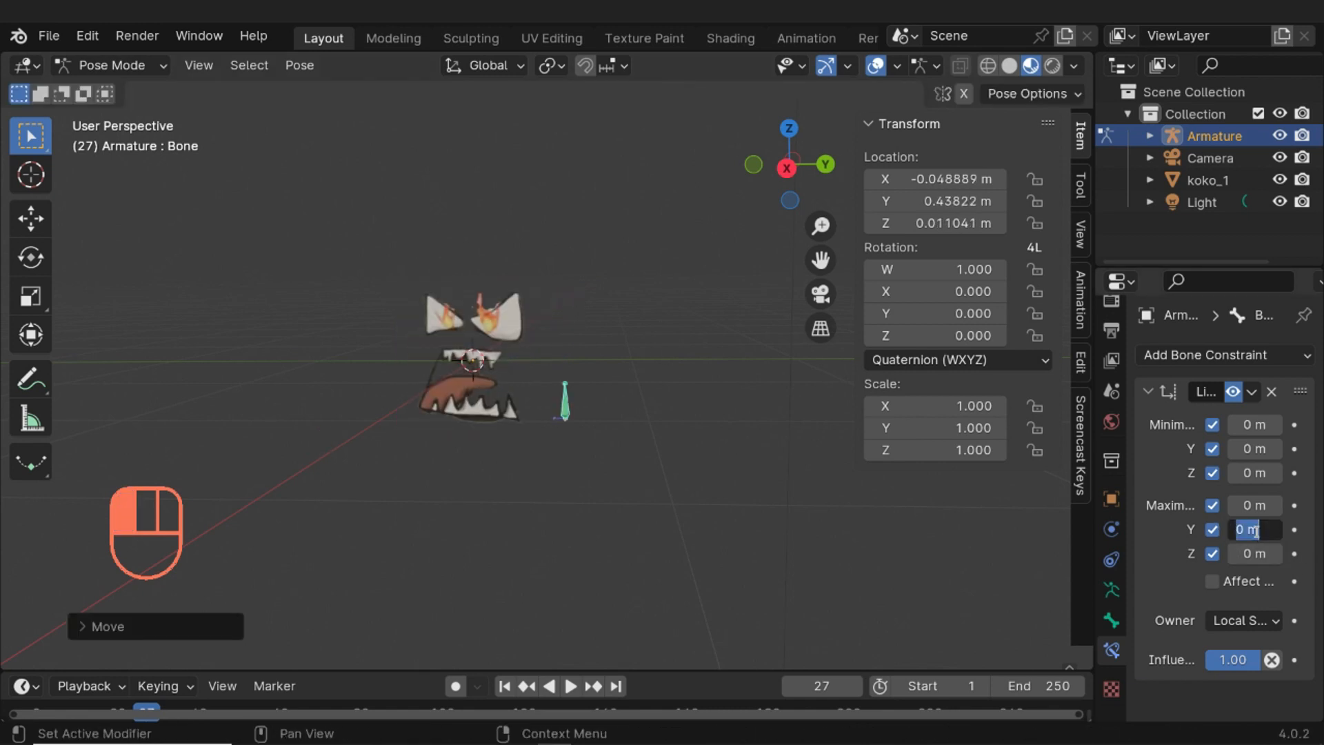
{"action": "type", "text": "0.4"}
{"action": "key", "text": "Return"}
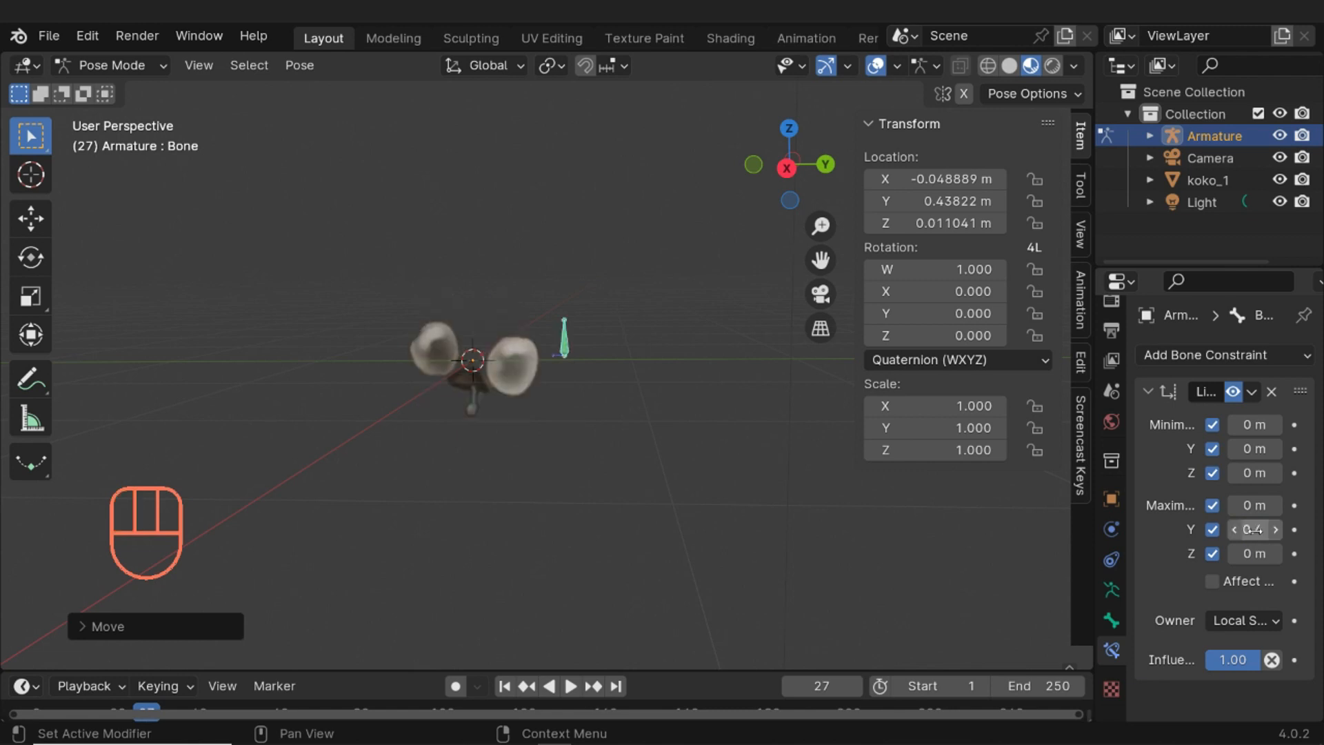
{"action": "key", "text": "ctrl+s"}
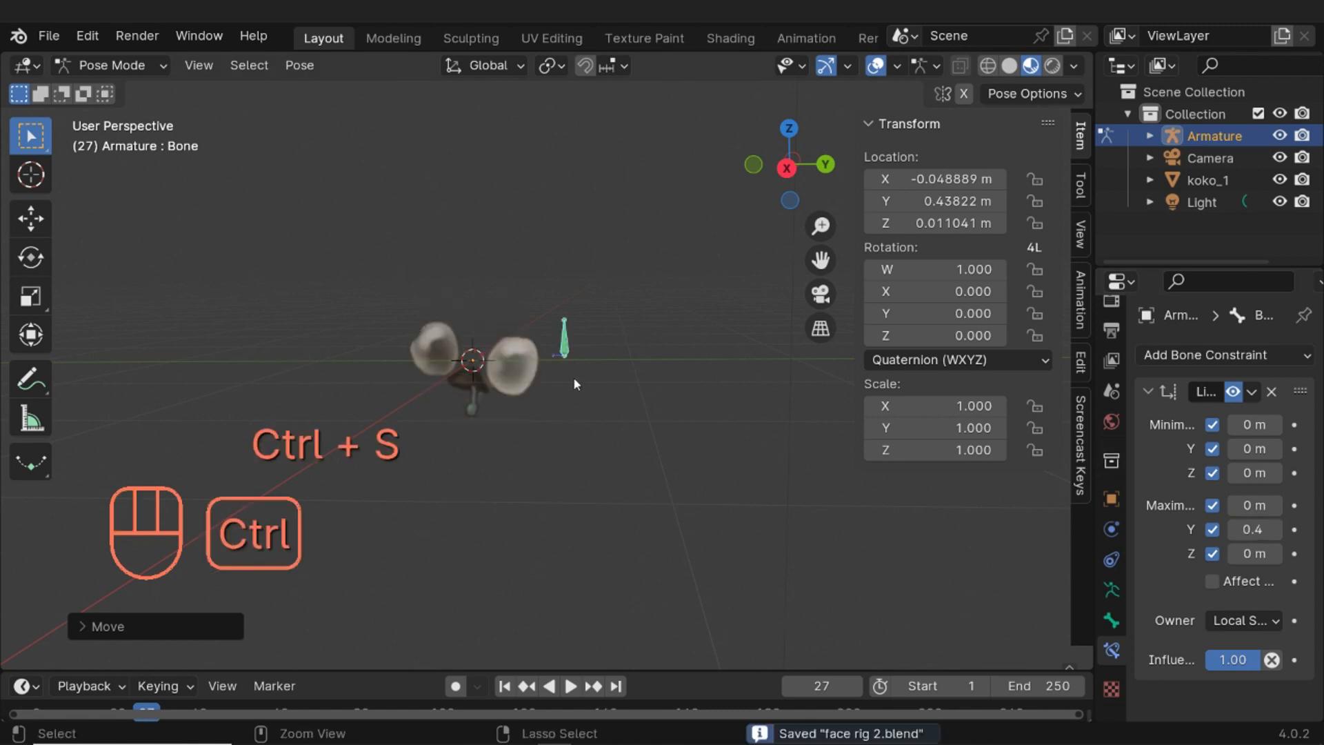
Test the limited range by moving the bone down and up beside the face plane
{"action": "middle_click_drag", "start_coordinate": [723, 434], "coordinate": [809, 491]}
{"action": "scroll", "coordinate": [629, 447], "scroll_direction": "up", "scroll_amount": 1}
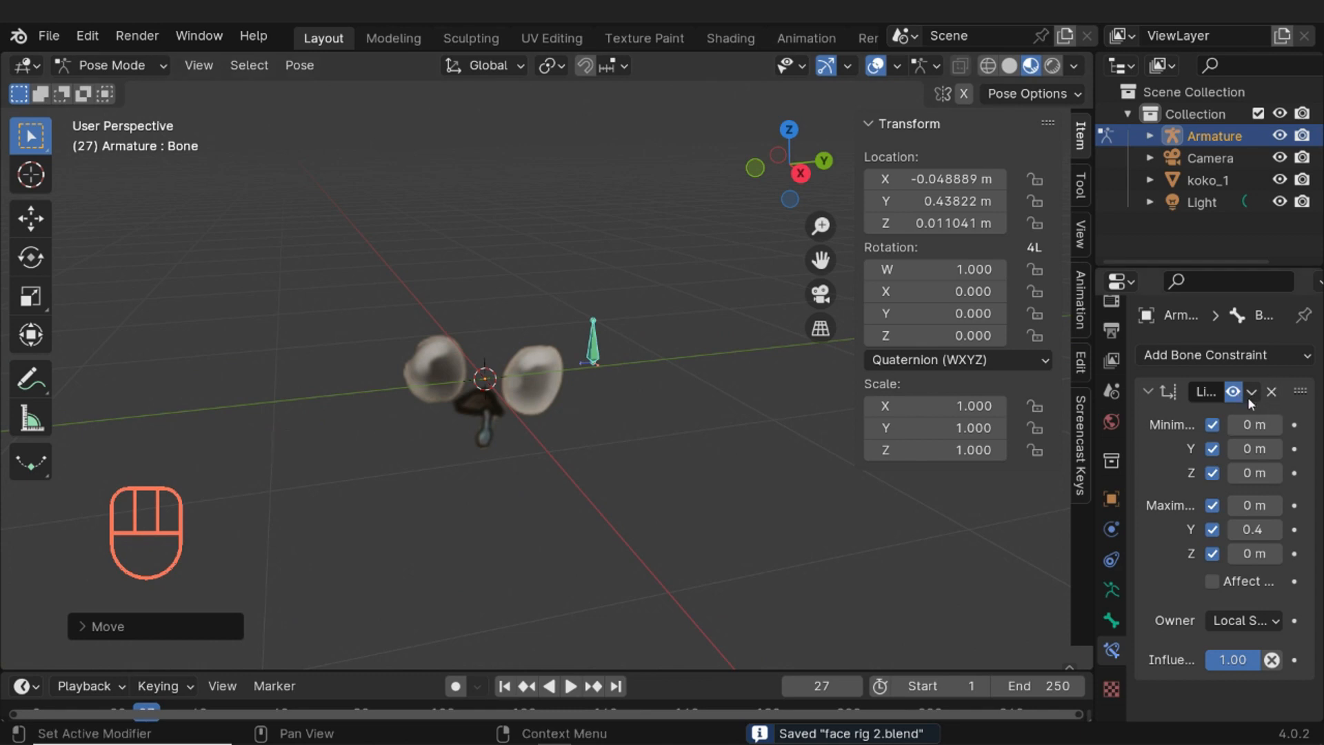
{"action": "key", "text": "g"}
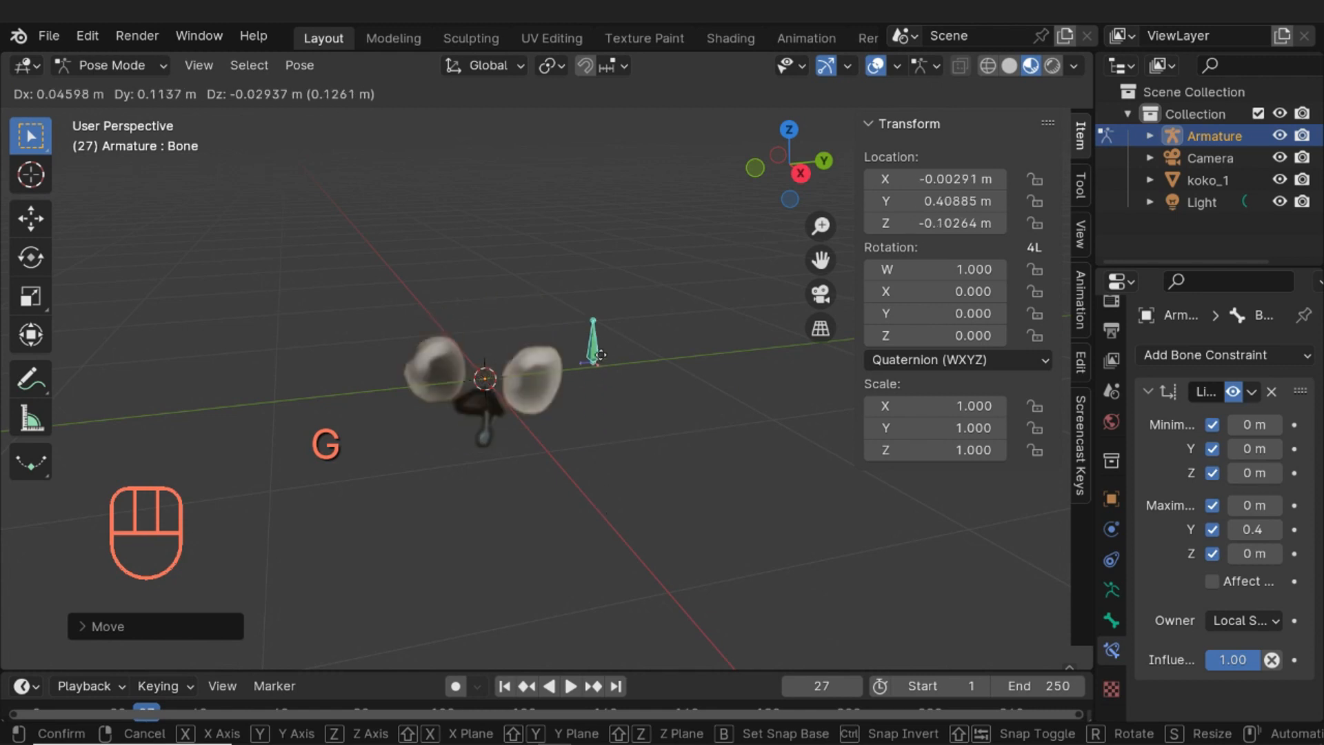
{"action": "left_click", "coordinate": [595, 430]}
{"action": "middle_click_drag", "start_coordinate": [594, 430], "coordinate": [561, 396]}
{"action": "key", "text": "g"}
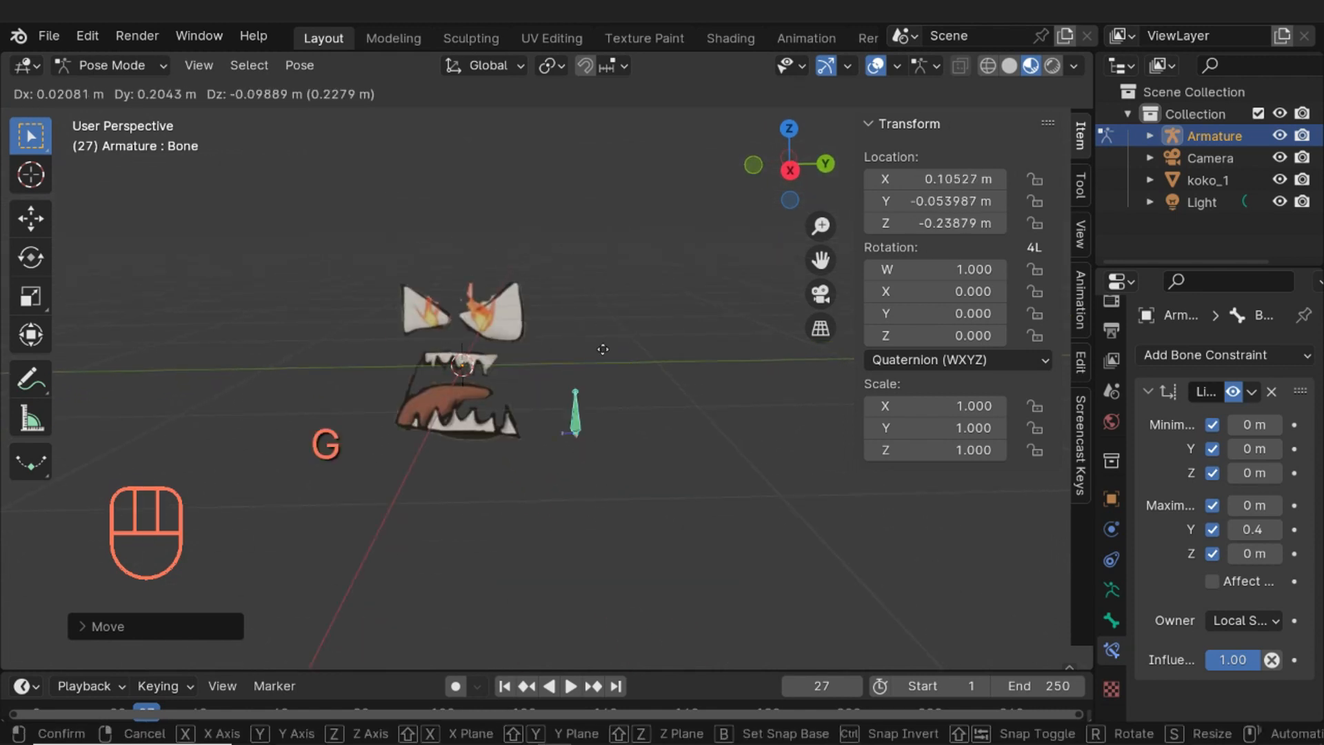
{"action": "left_click", "coordinate": [610, 464]}
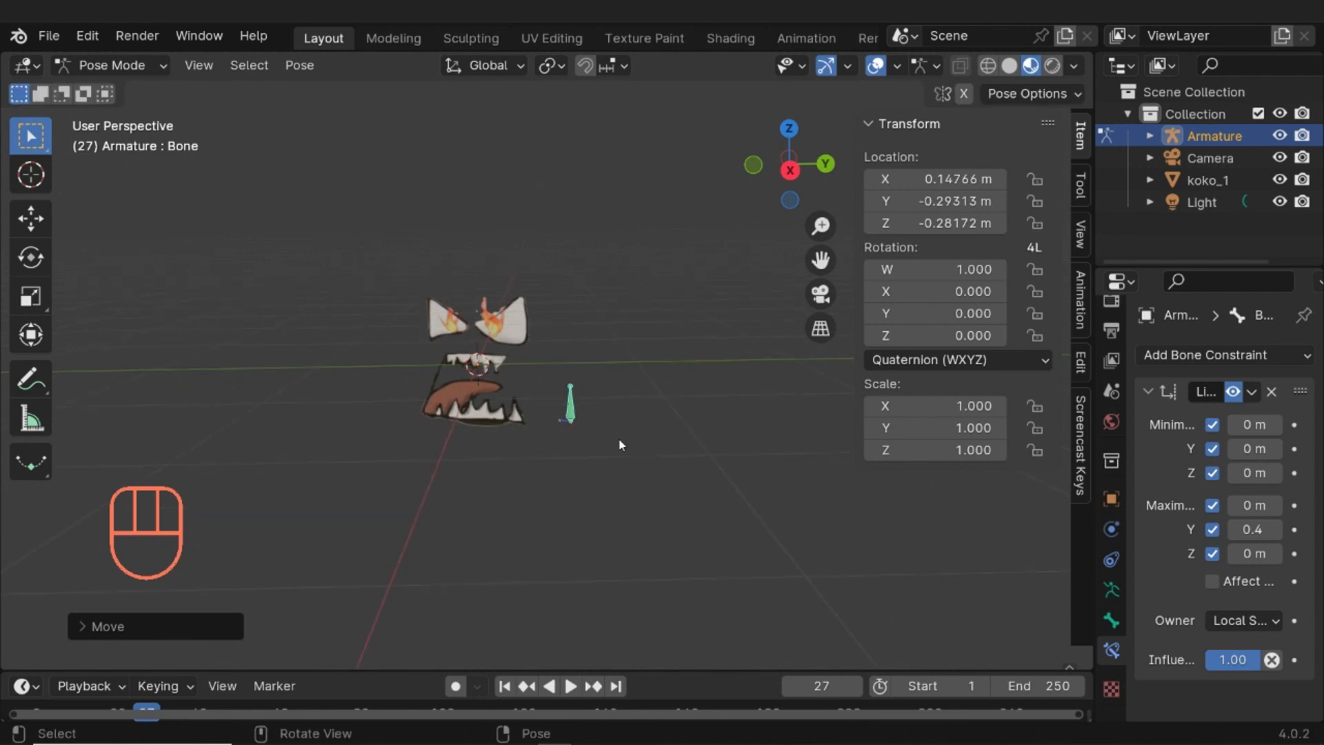
{"action": "middle_click_drag", "start_coordinate": [593, 383], "coordinate": [619, 400]}
{"action": "scroll", "coordinate": [667, 433], "scroll_direction": "up", "scroll_amount": 1}
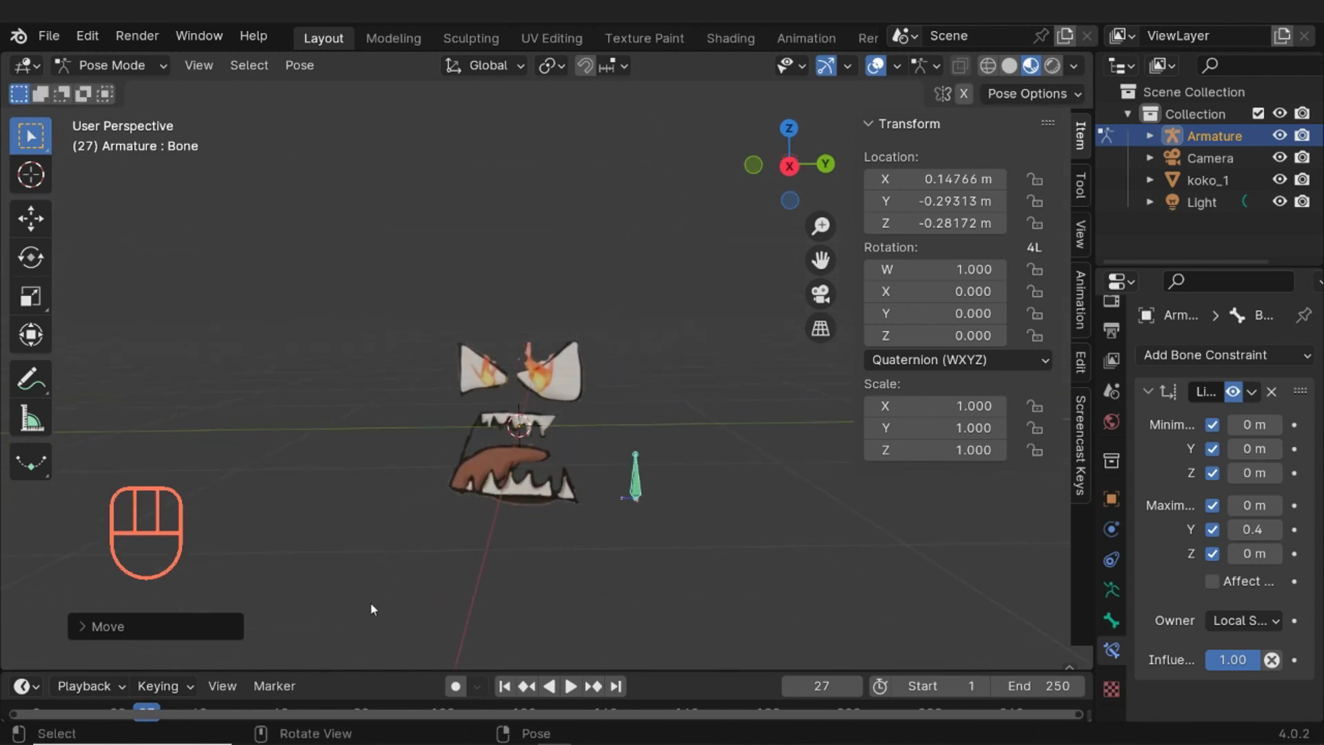
Enlarge the timeline and insert a Location keyframe at frame 0 with the bone raised to the wide-eyed face
{"action": "left_click_drag", "start_coordinate": [376, 670], "coordinate": [413, 486]}
{"action": "left_click_drag", "start_coordinate": [143, 552], "coordinate": [36, 573]}
{"action": "key", "text": "i"}
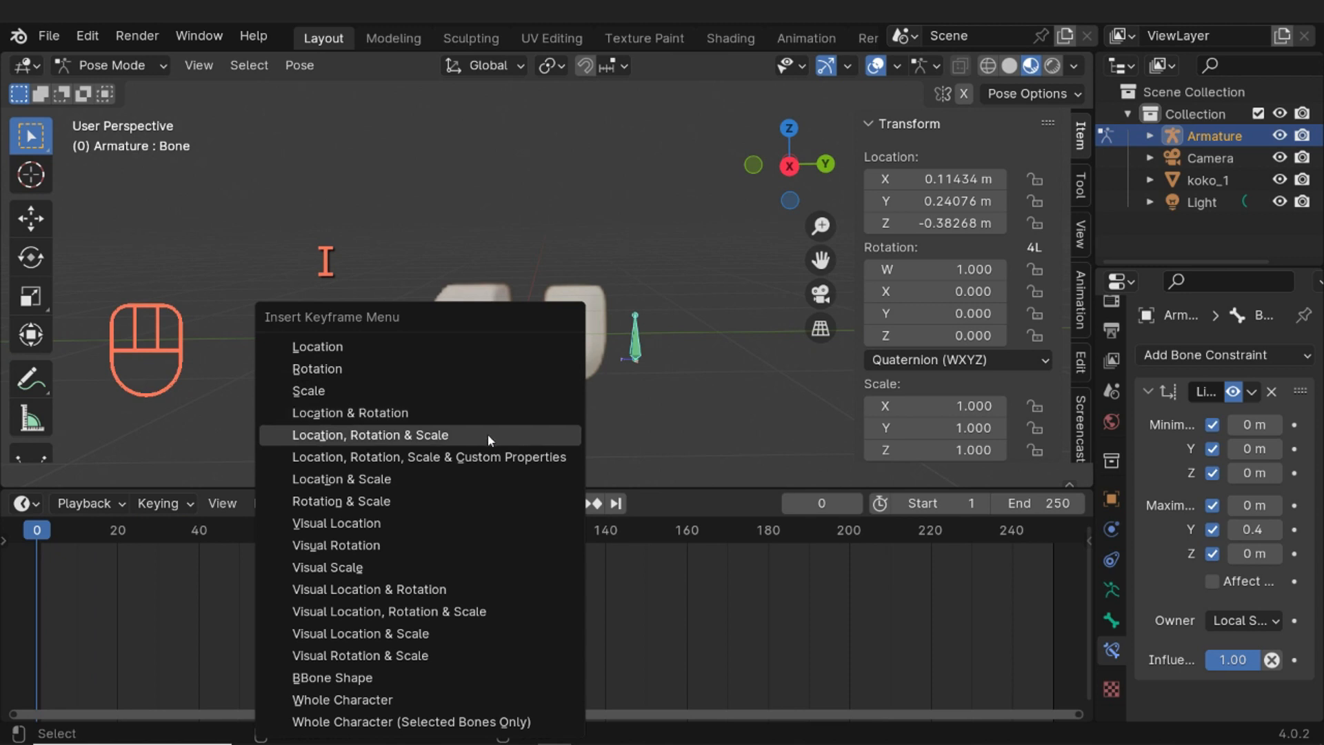
{"action": "left_click", "coordinate": [458, 346]}
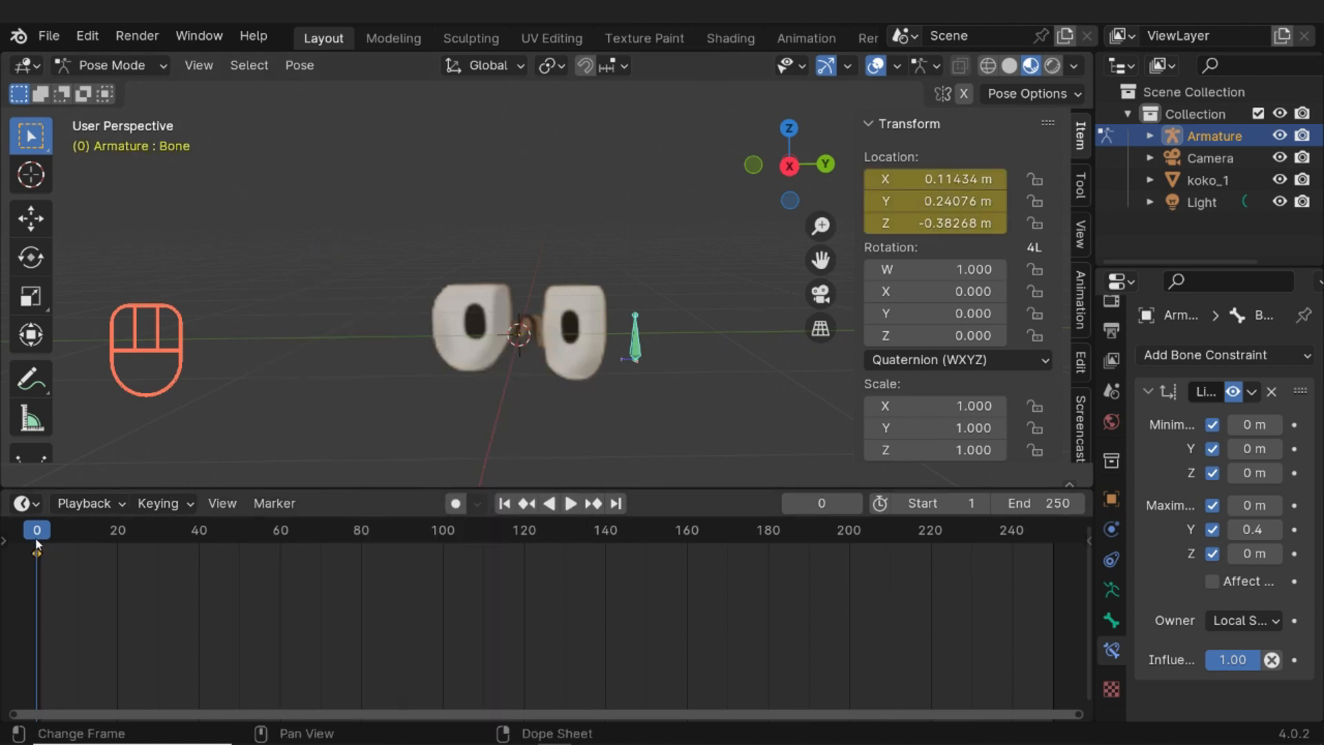
At frame 20, move the bone down to the angry flaming-eyed face and insert a Location keyframe
{"action": "left_click", "coordinate": [69, 542]}
{"action": "left_click_drag", "start_coordinate": [69, 542], "coordinate": [117, 545]}
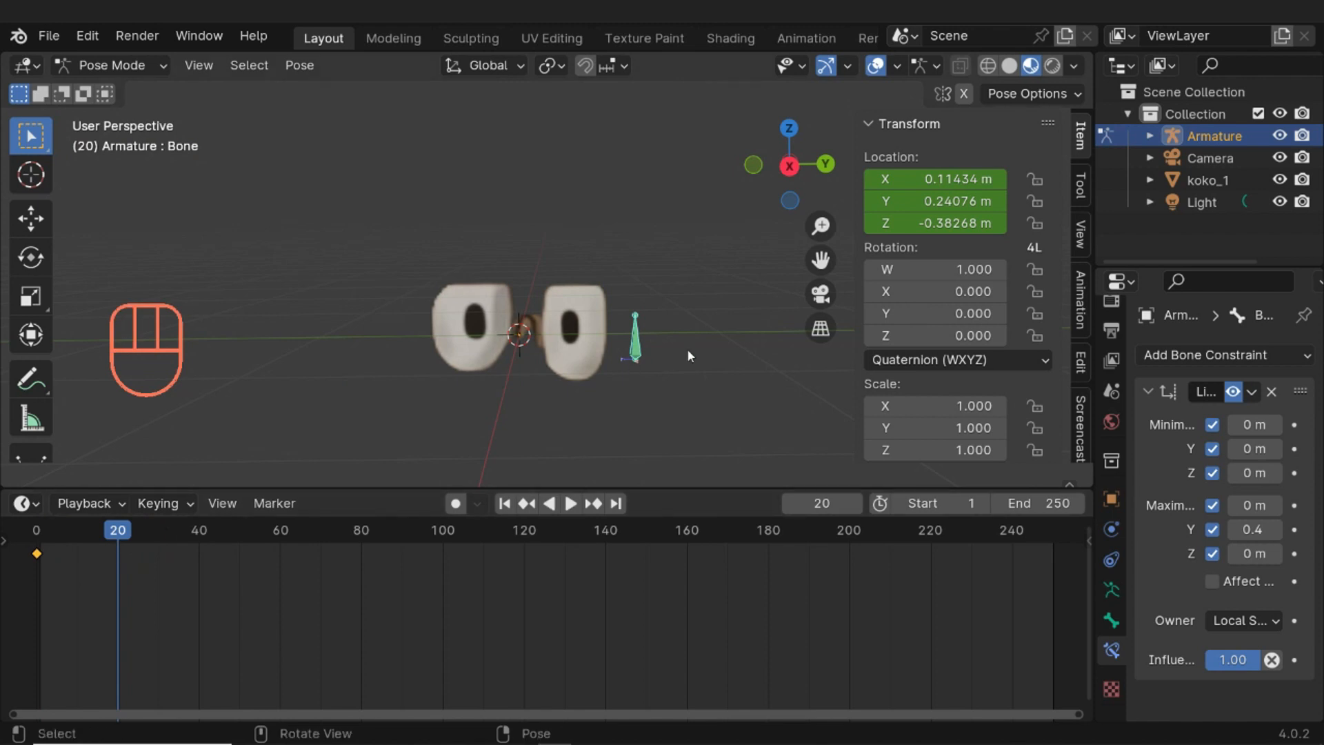
{"action": "key", "text": "g"}
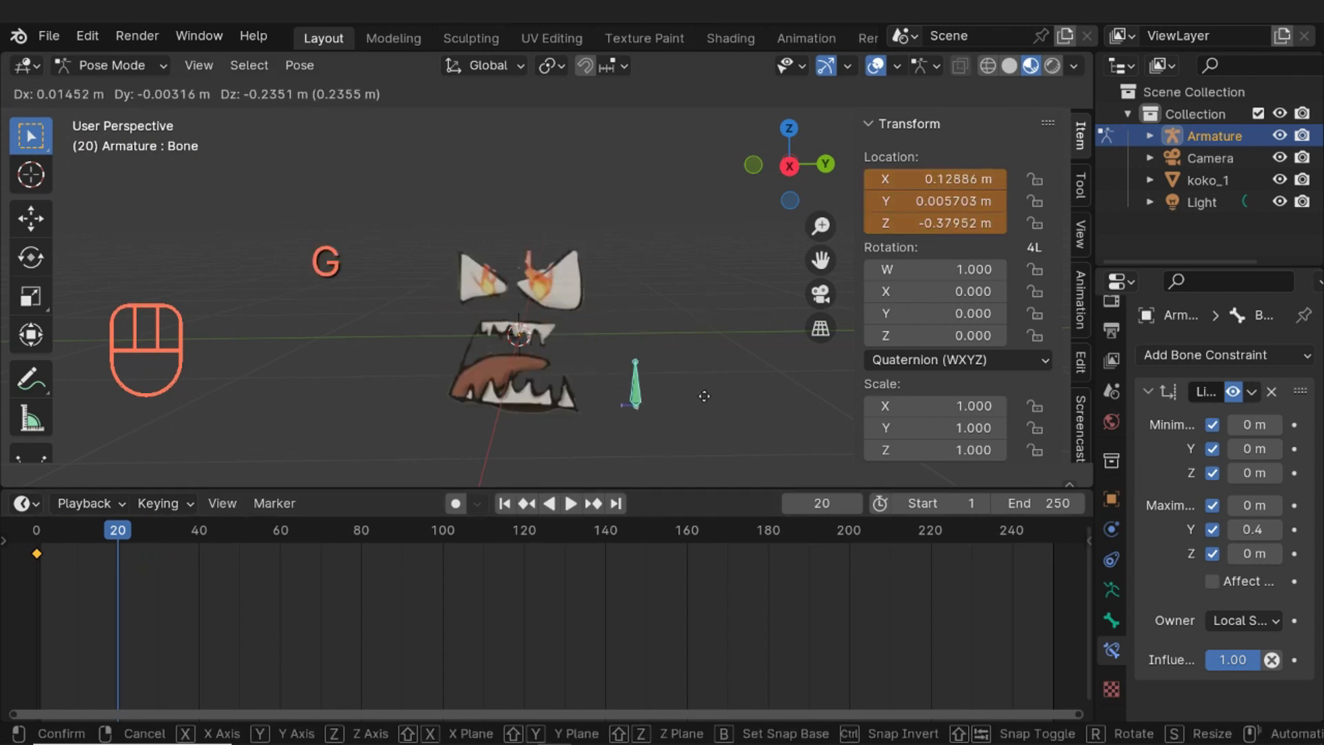
{"action": "left_click", "coordinate": [703, 399]}
{"action": "key", "text": "i"}
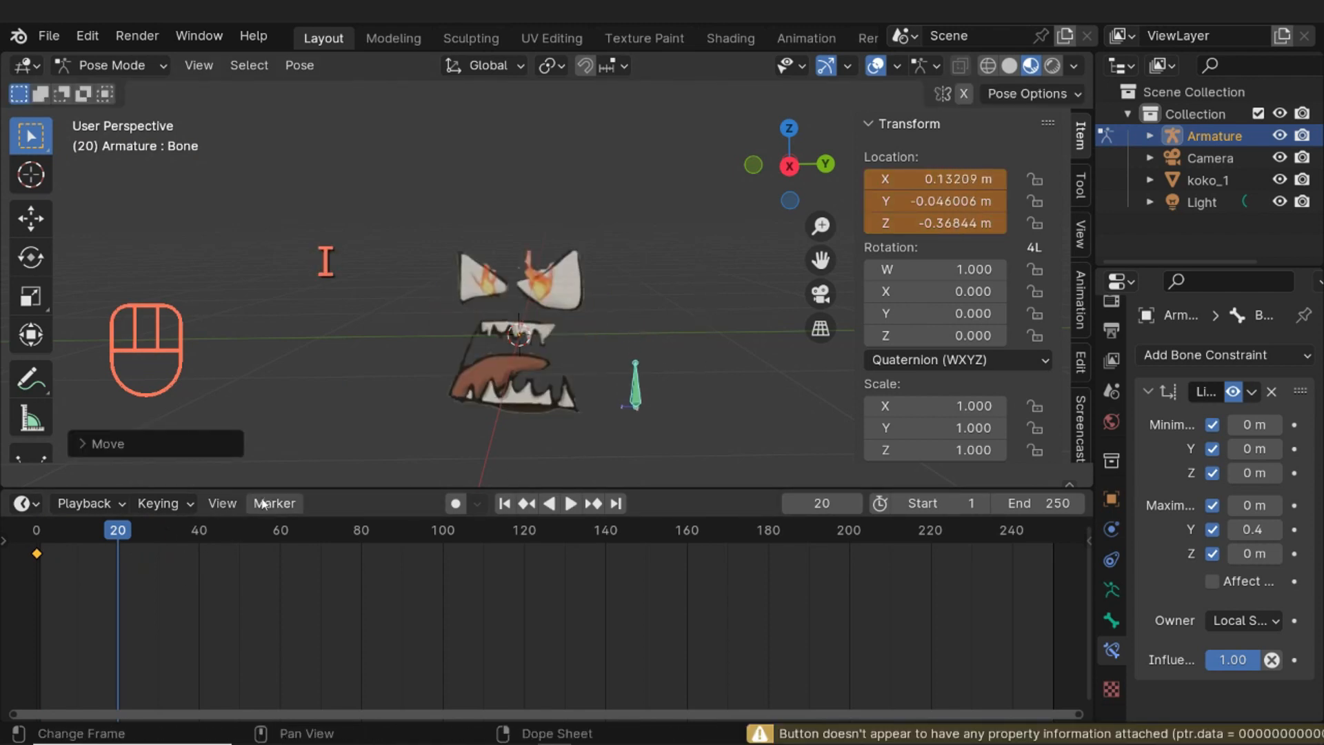
{"action": "key", "text": "i"}
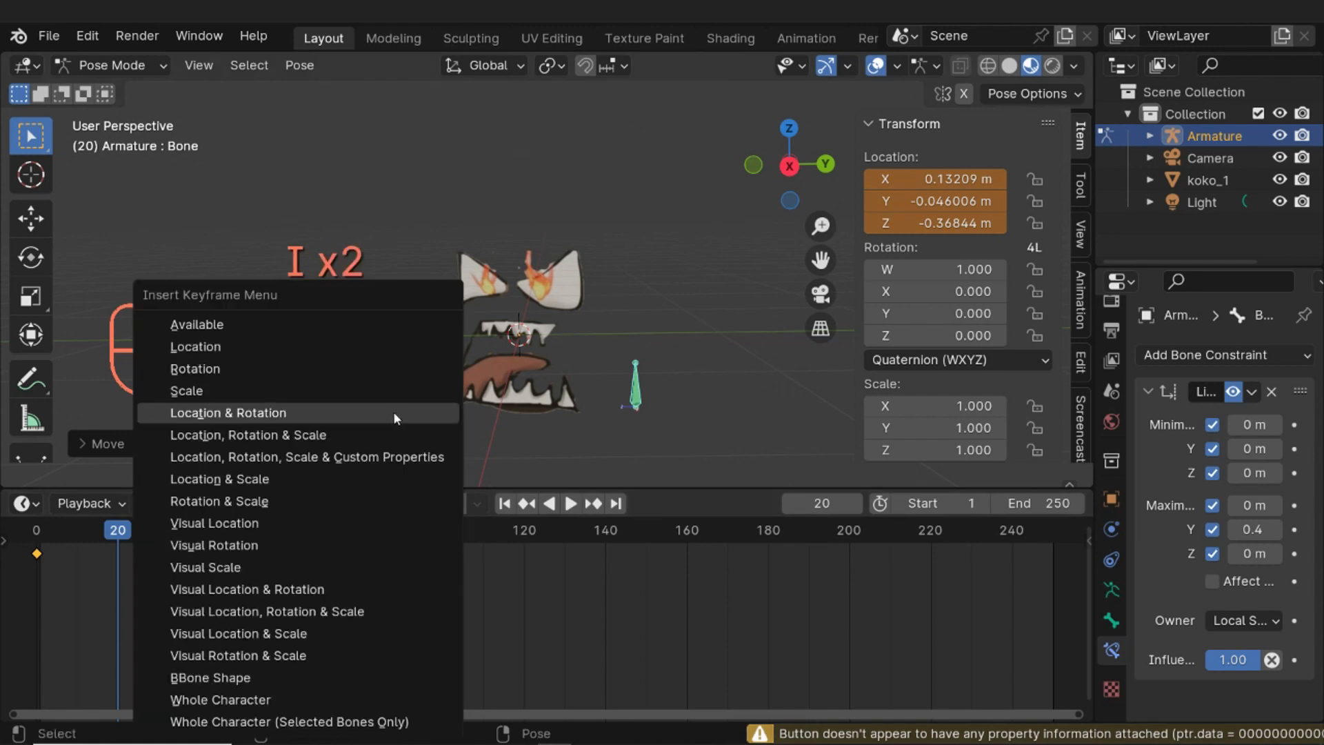
{"action": "left_click", "coordinate": [302, 354]}
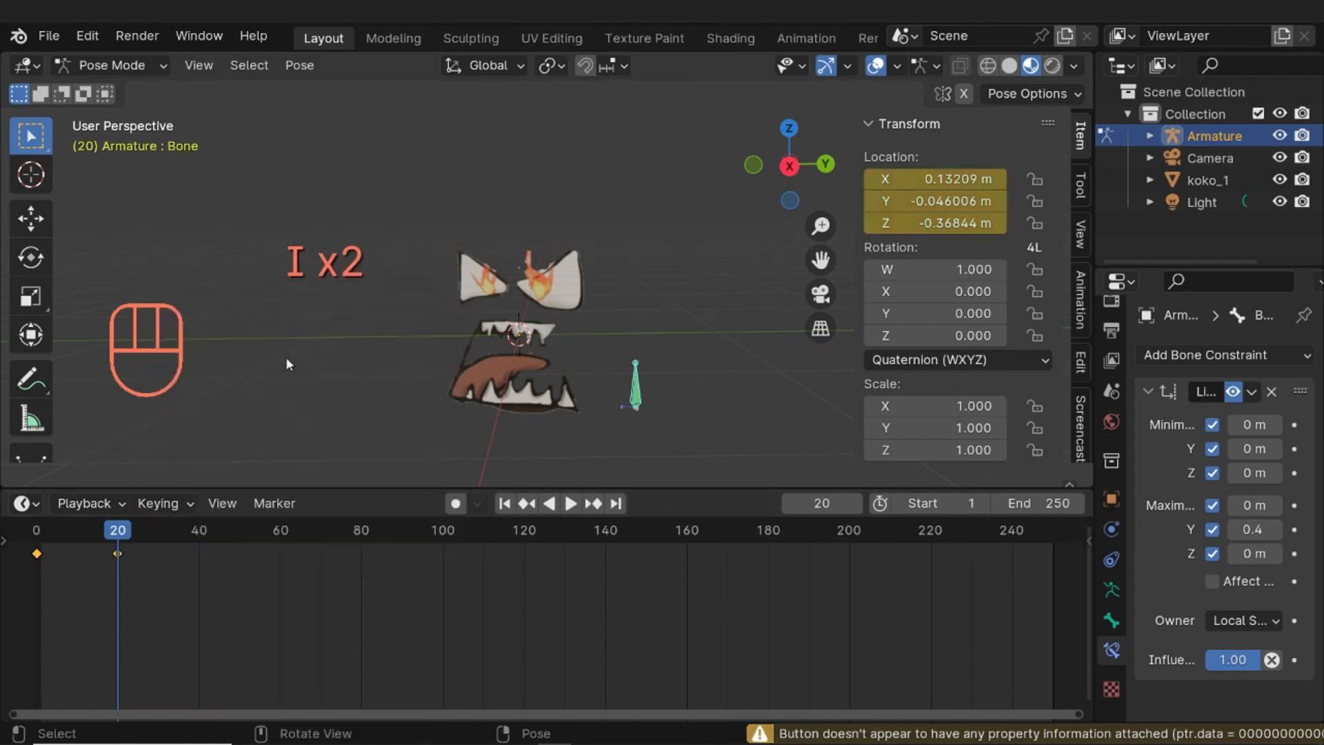
Return to frame 0, set the keyframes' interpolation mode to Constant, and save the file
{"action": "left_click_drag", "start_coordinate": [130, 533], "coordinate": [37, 556]}
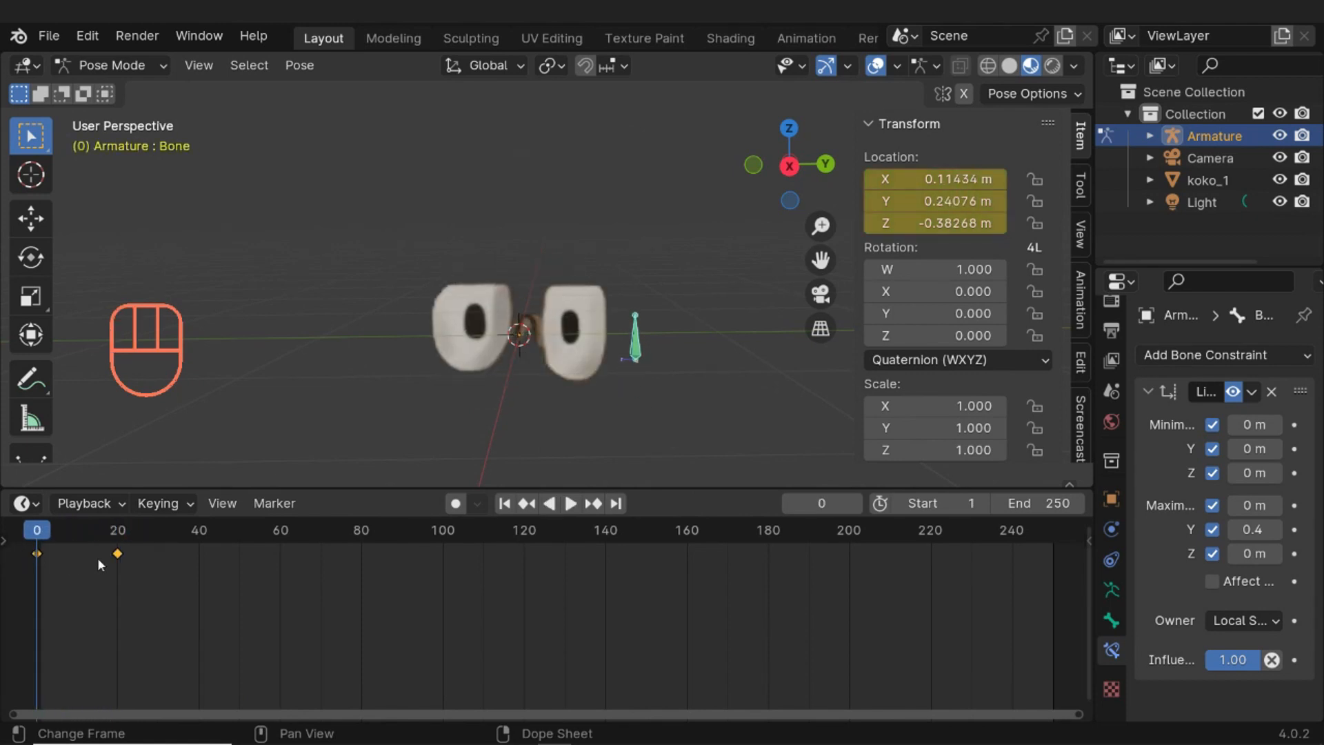
{"action": "right_click", "coordinate": [36, 551]}
{"action": "mouse_move", "coordinate": [117, 543]}
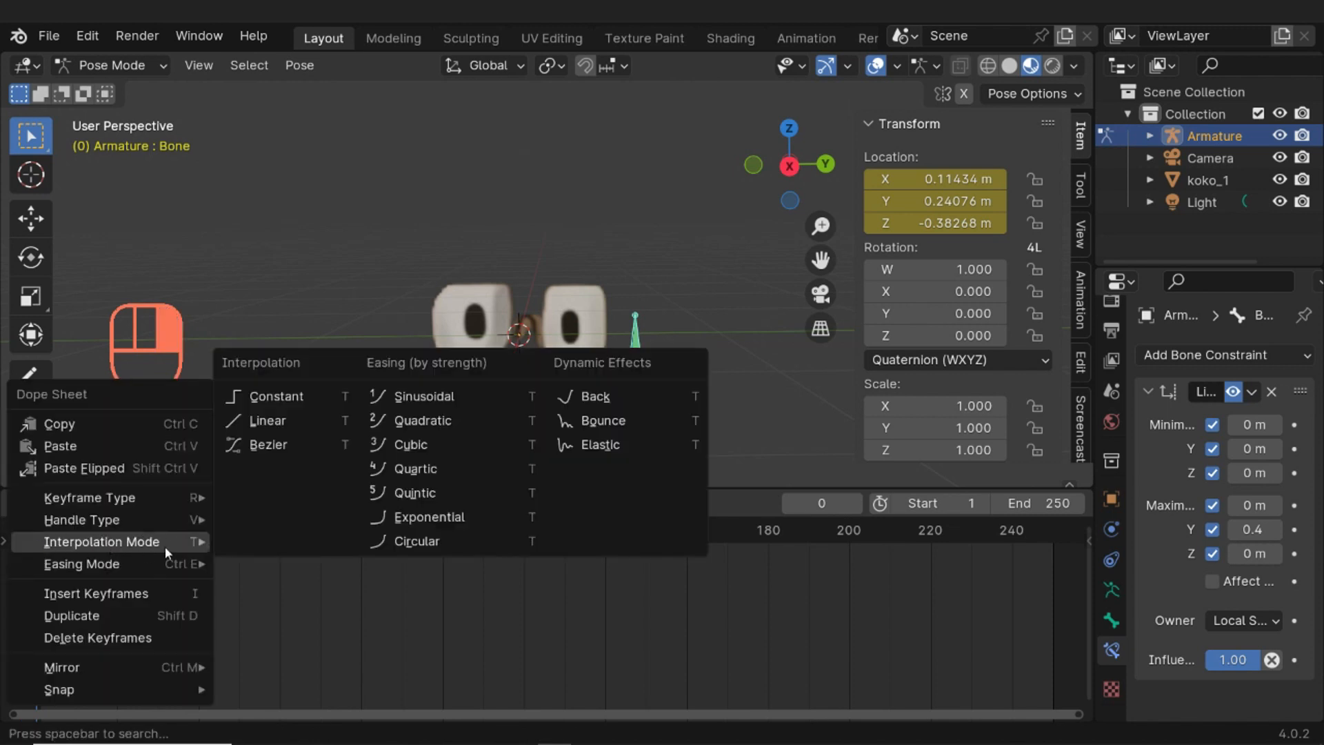
{"action": "left_click", "coordinate": [279, 396]}
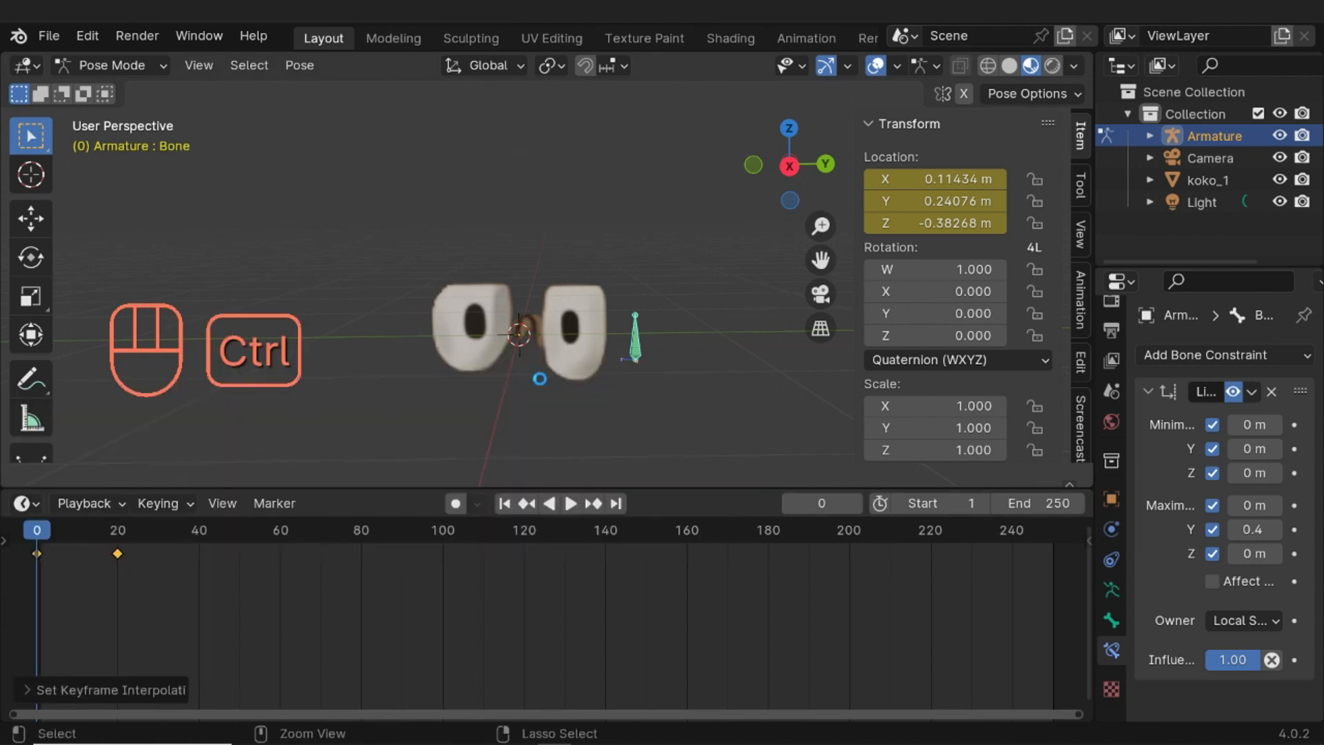
{"action": "key", "text": "ctrl+s"}
Play the animation from the start several times to check the face switch at frame 20
{"action": "left_click", "coordinate": [38, 532]}
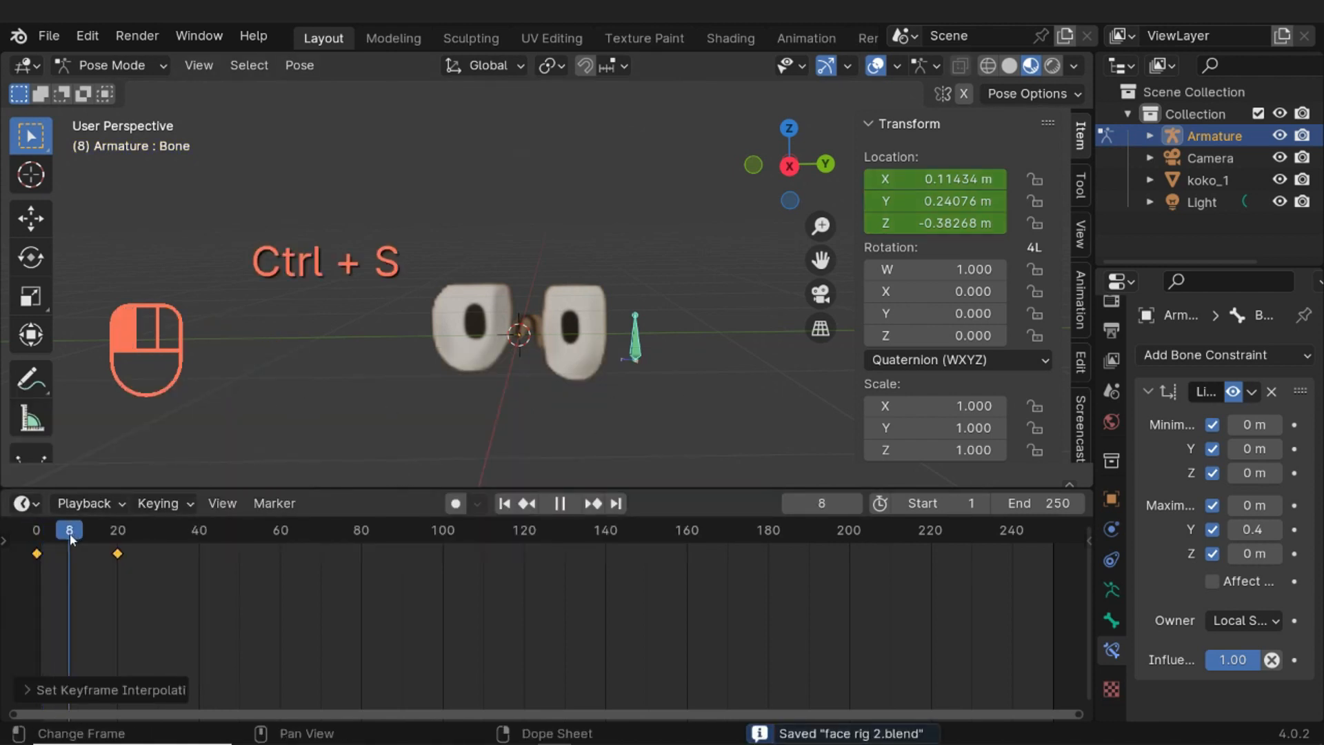
{"action": "left_click", "coordinate": [26, 561]}
{"action": "mouse_move", "coordinate": [26, 561]}
{"action": "left_mouse_down"}
{"action": "mouse_move", "coordinate": [143, 573]}
{"action": "mouse_move", "coordinate": [10, 566]}
{"action": "left_mouse_up"}
{"action": "key", "text": "space"}
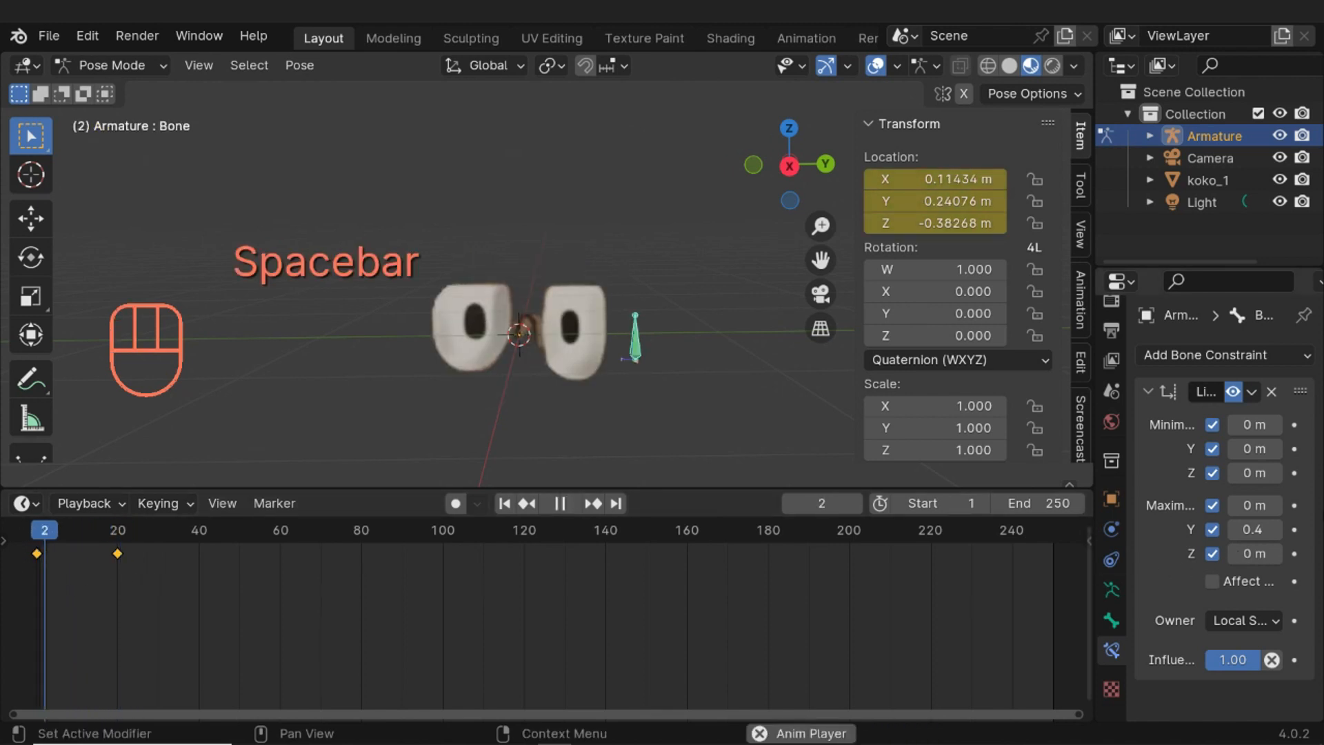
{"action": "key", "text": "space"}
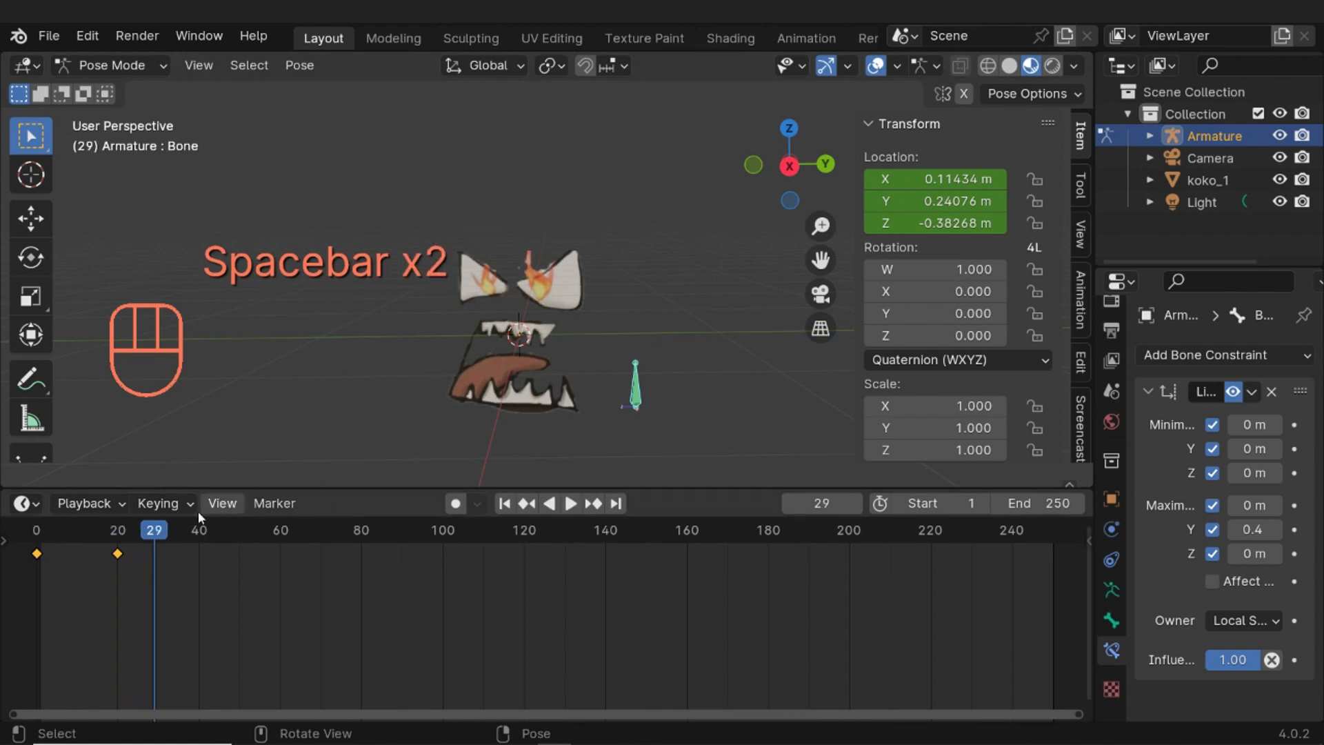
{"action": "left_click_drag", "start_coordinate": [97, 569], "coordinate": [37, 569]}
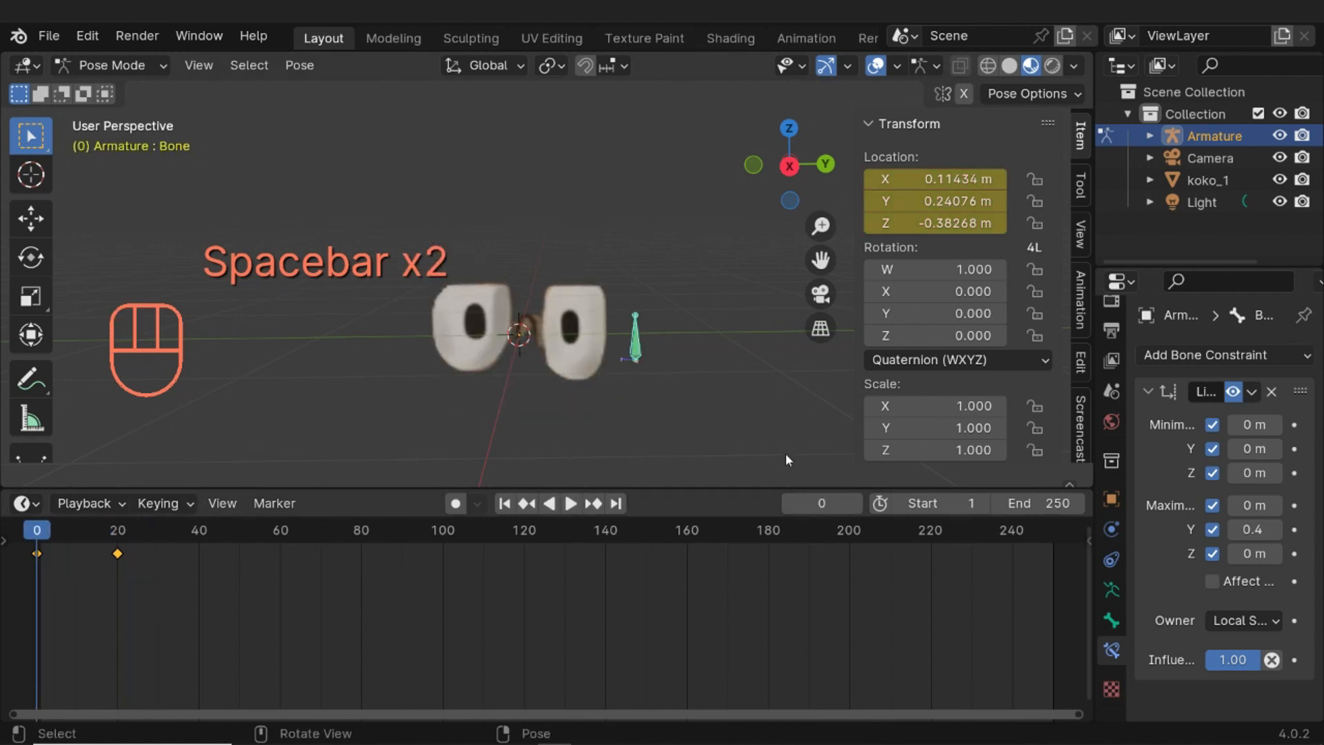
{"action": "key", "text": "space"}
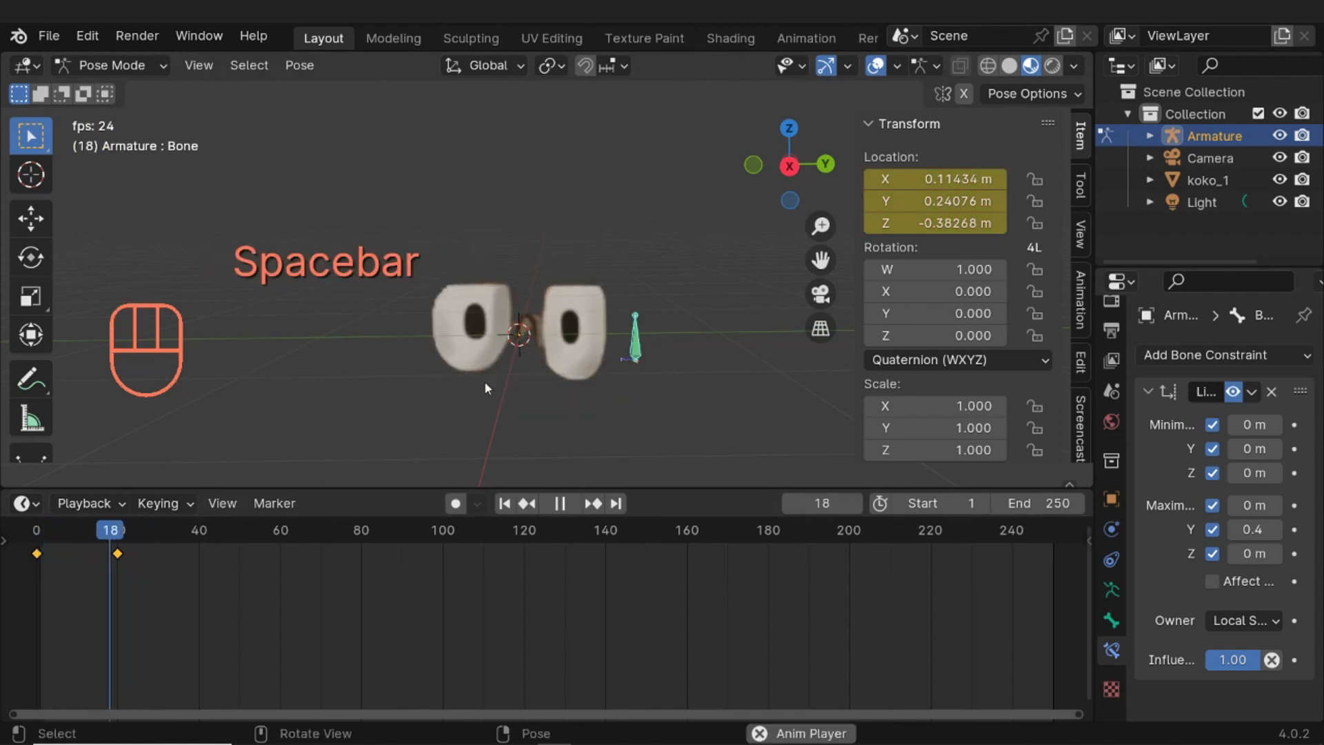
{"action": "key", "text": "space"}
{"action": "left_click_drag", "start_coordinate": [128, 552], "coordinate": [1081, 537]}
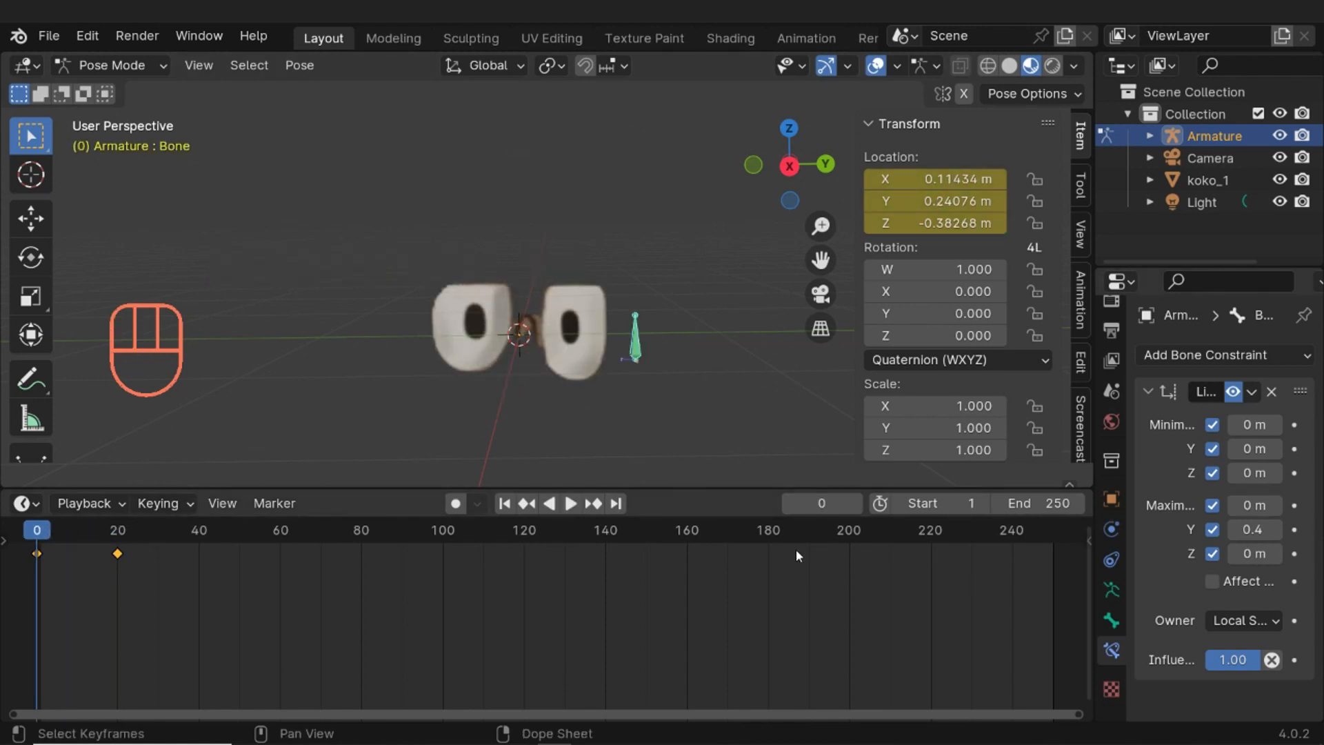
{"action": "key", "text": "space"}
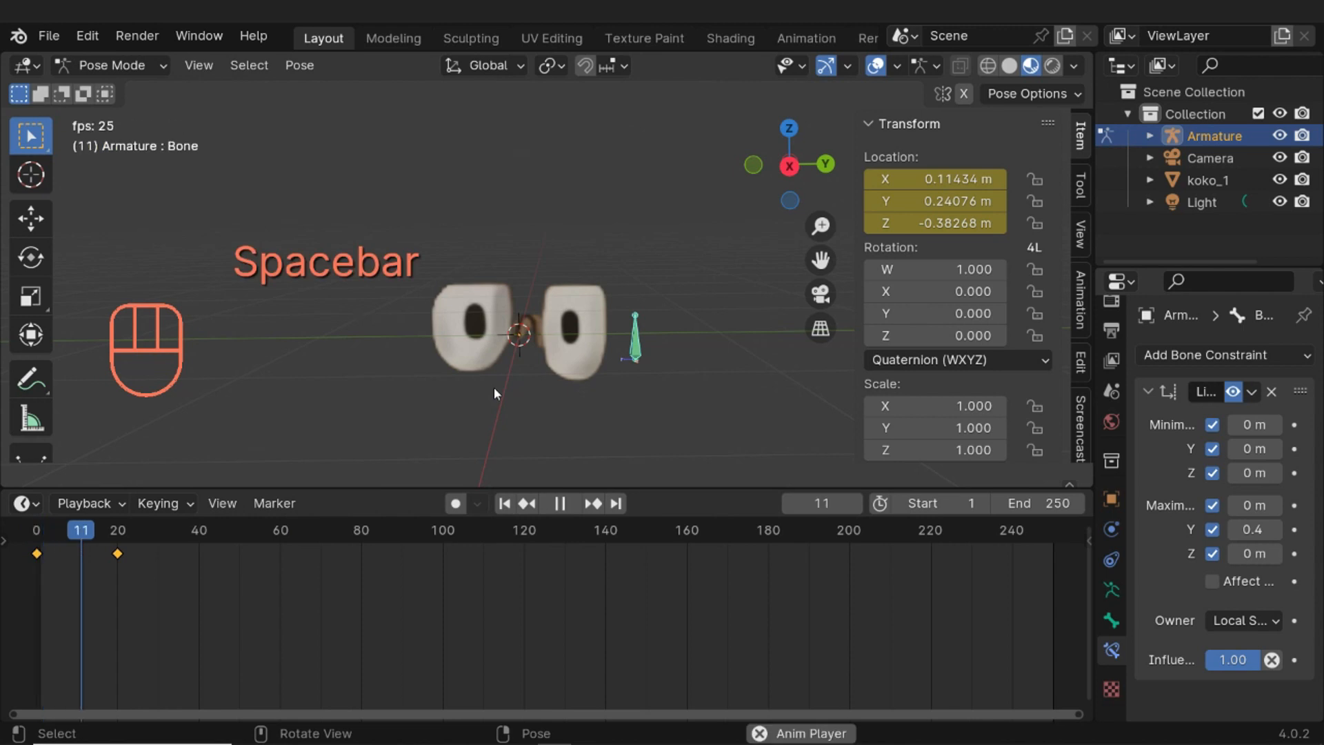
{"action": "key", "text": "space"}
{"action": "left_click_drag", "start_coordinate": [98, 537], "coordinate": [23, 548]}
{"action": "key", "text": "space"}
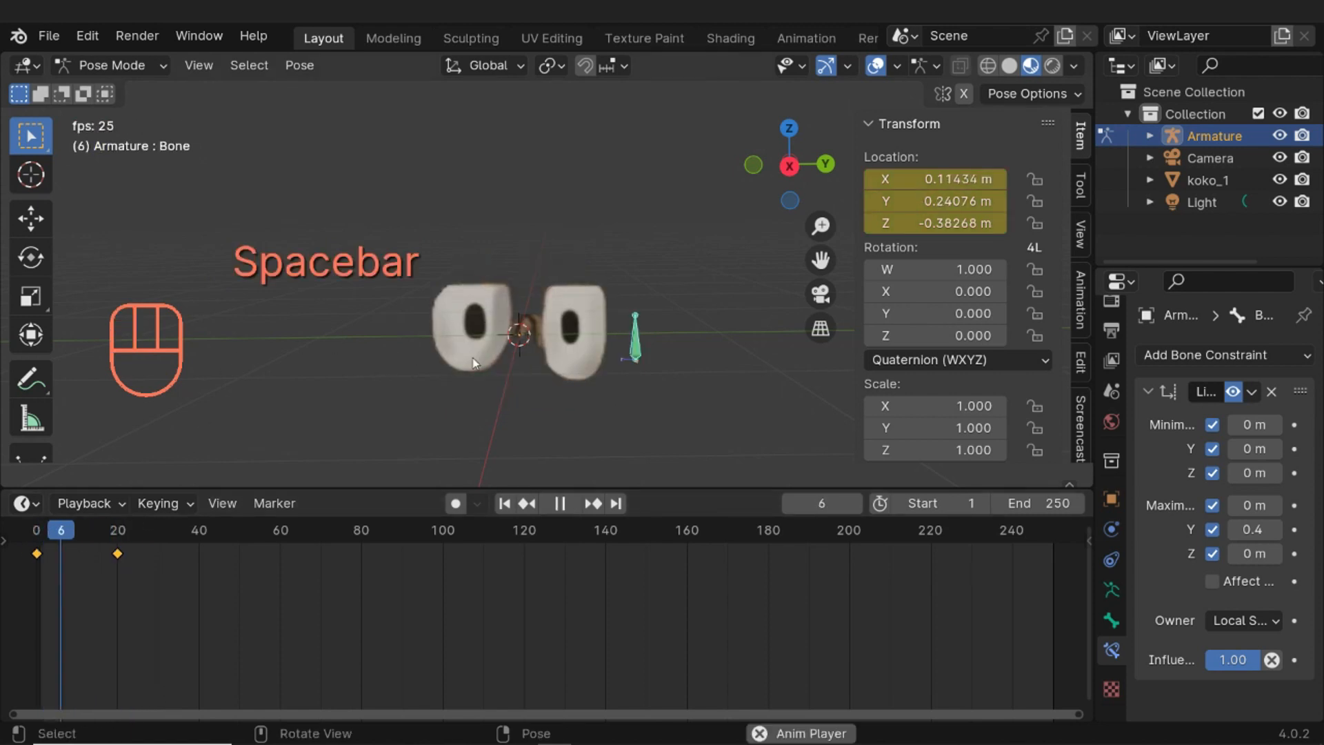
{"action": "key", "text": "space"}
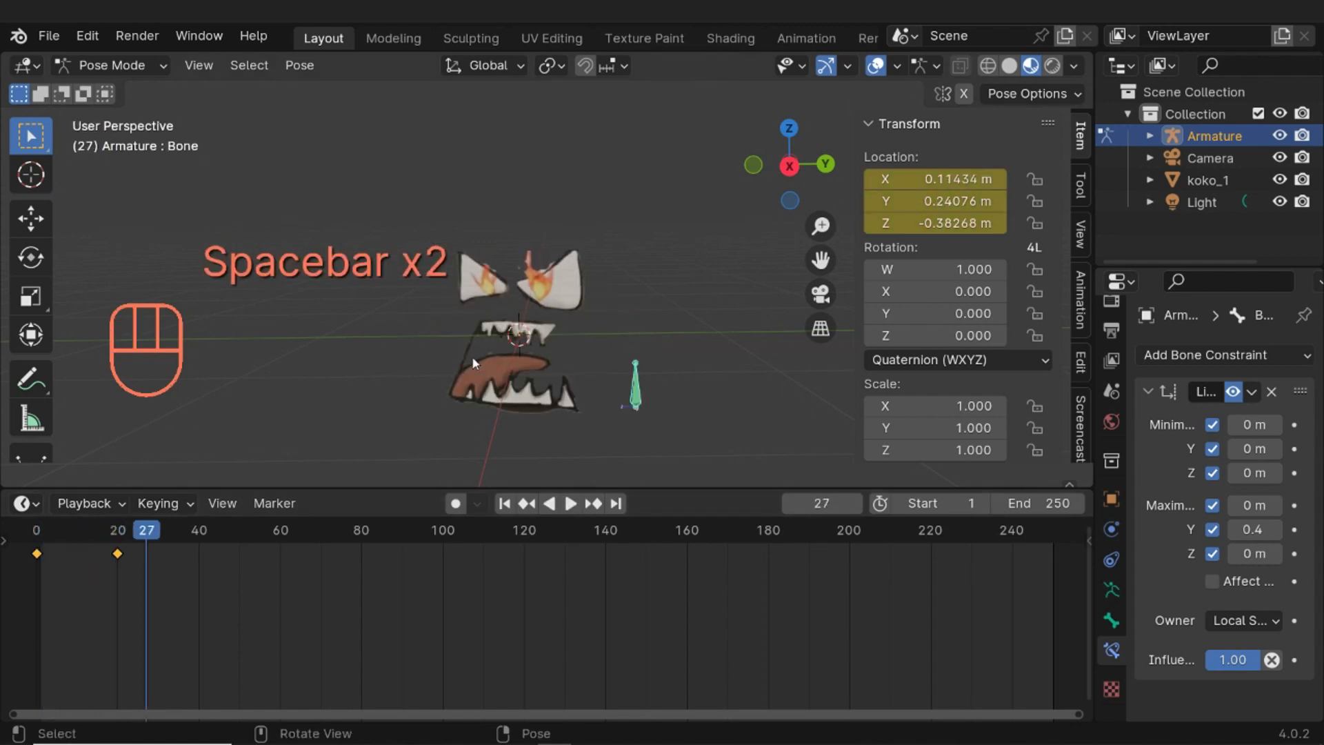
{"action": "left_click", "coordinate": [526, 506]}
{"action": "key", "text": "space"}
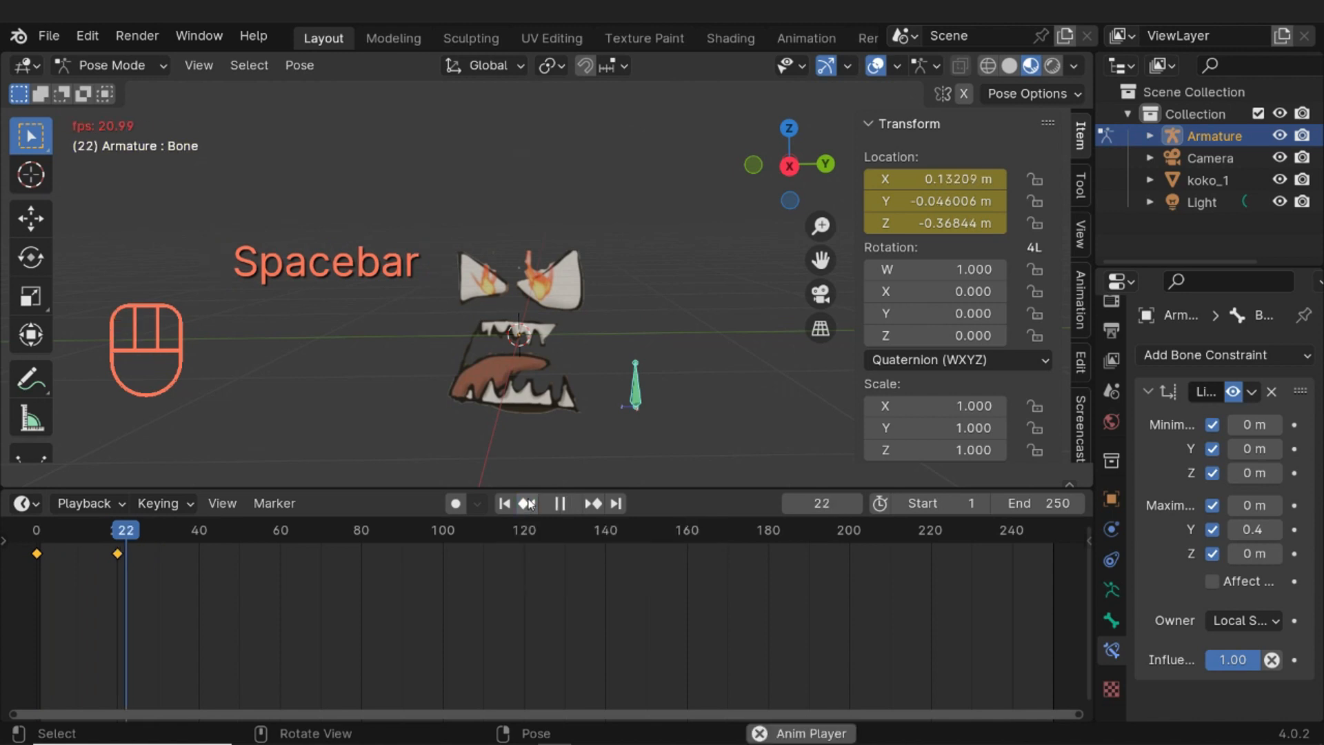
Stop playback, return to frame 0, and replay the animation twice past frame 20 to examine the change between the two faces
{"action": "key", "text": "space"}
{"action": "left_click", "coordinate": [530, 506]}
{"action": "left_click", "coordinate": [528, 503]}
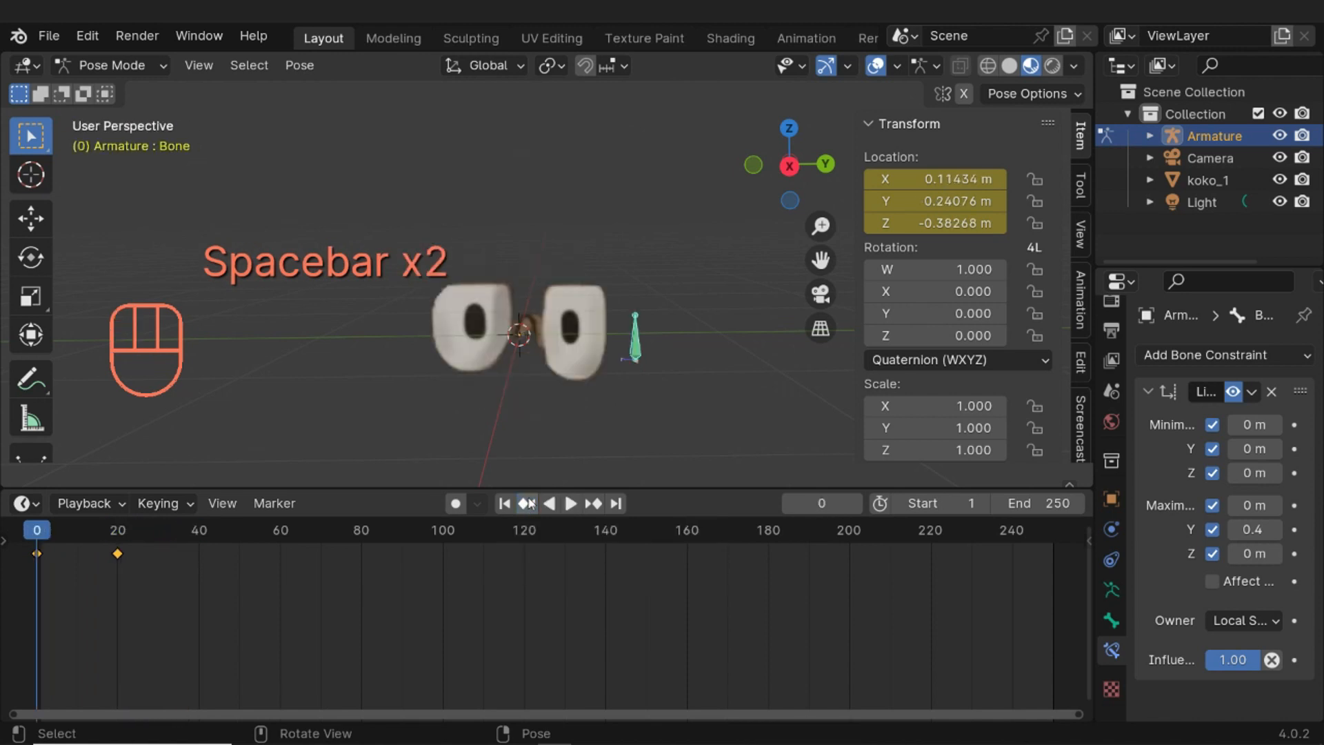
{"action": "key", "text": "space"}
{"action": "key", "text": "space"}
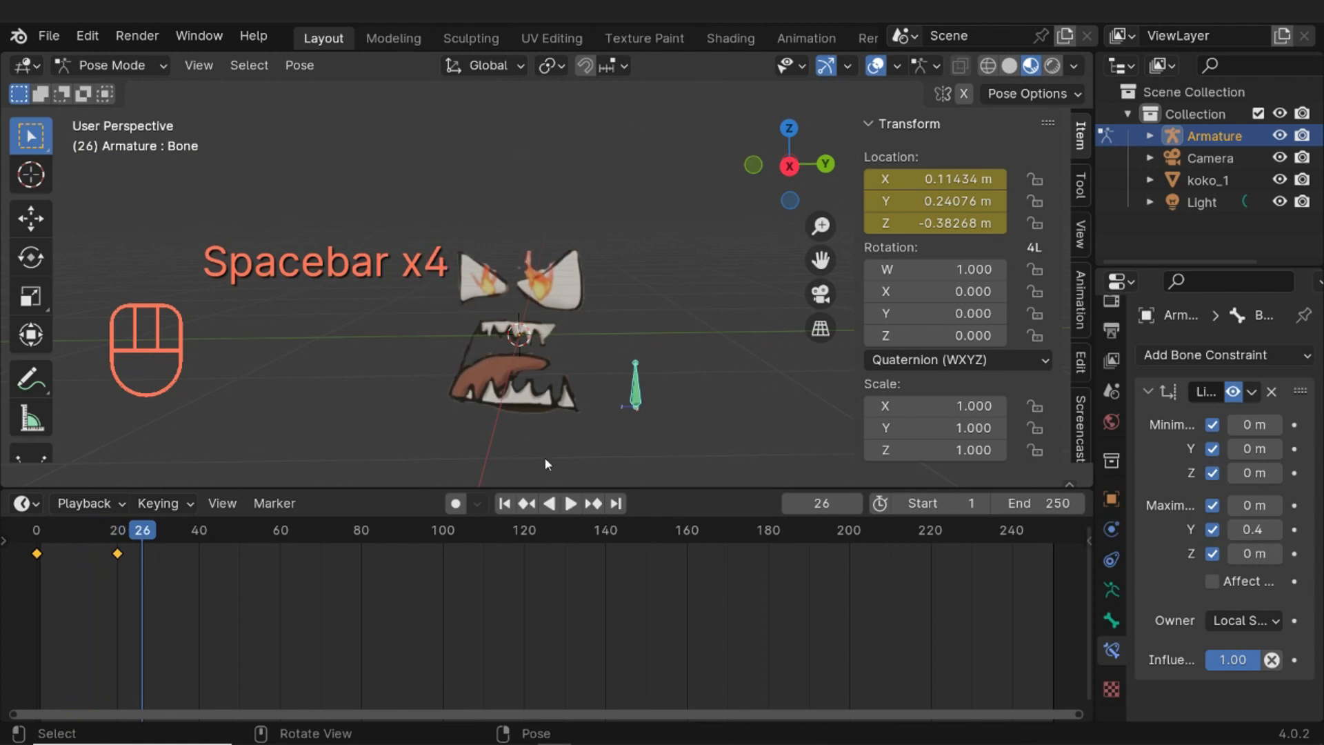
{"action": "left_click", "coordinate": [527, 504]}
{"action": "left_click", "coordinate": [526, 504]}
{"action": "key", "text": "space"}
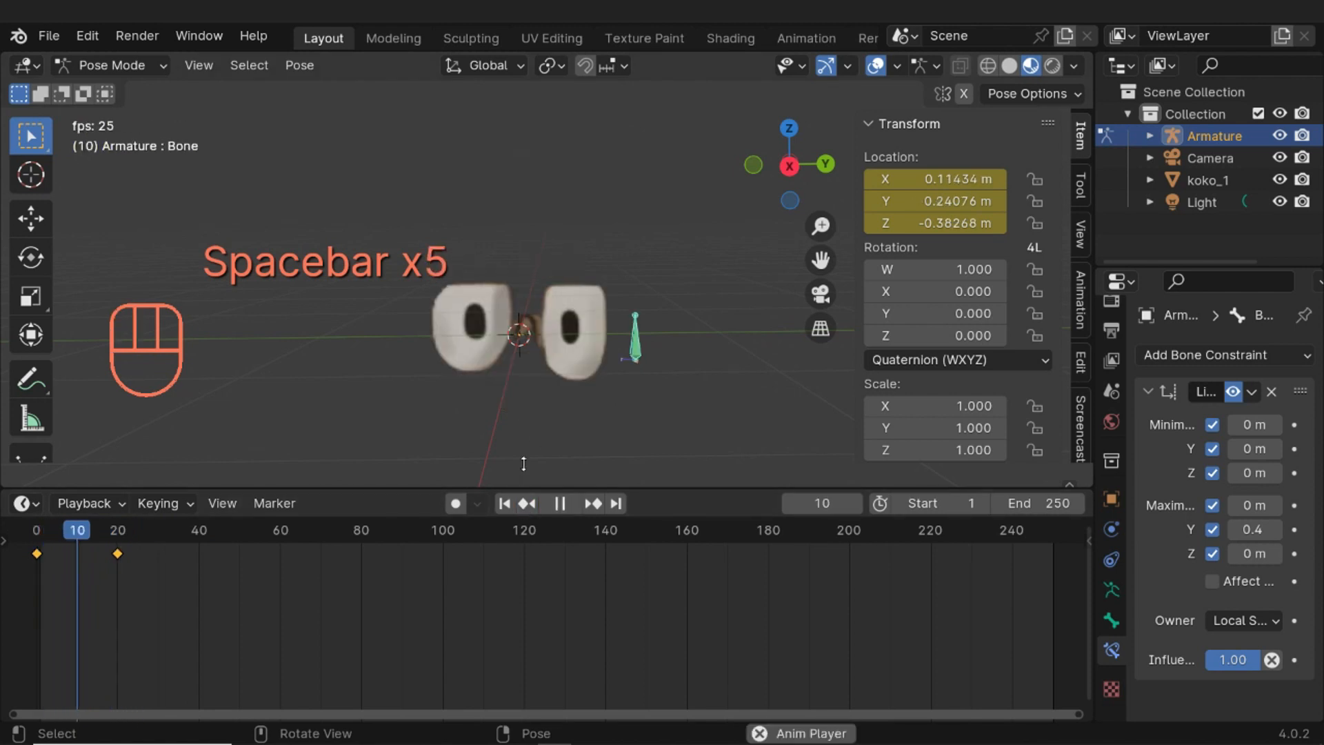
{"action": "key", "text": "space"}
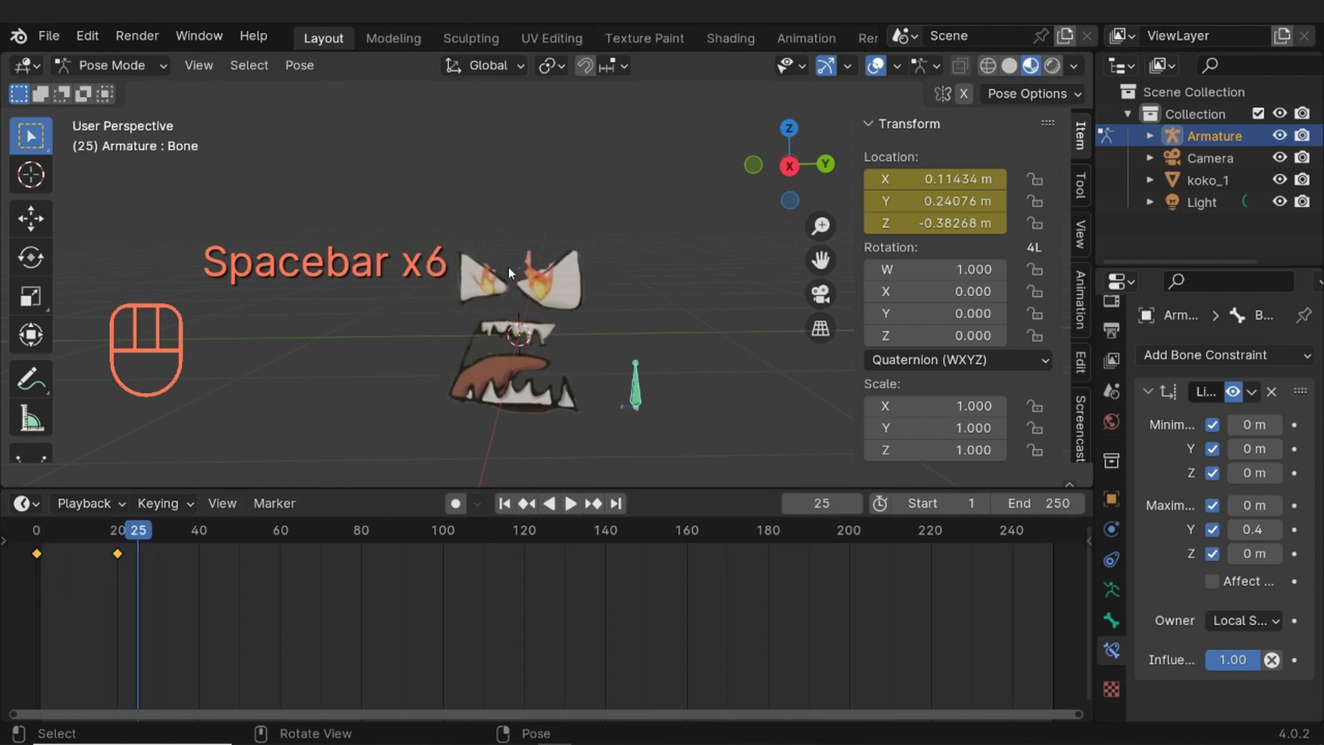
{"action": "mouse_move", "coordinate": [628, 742]}
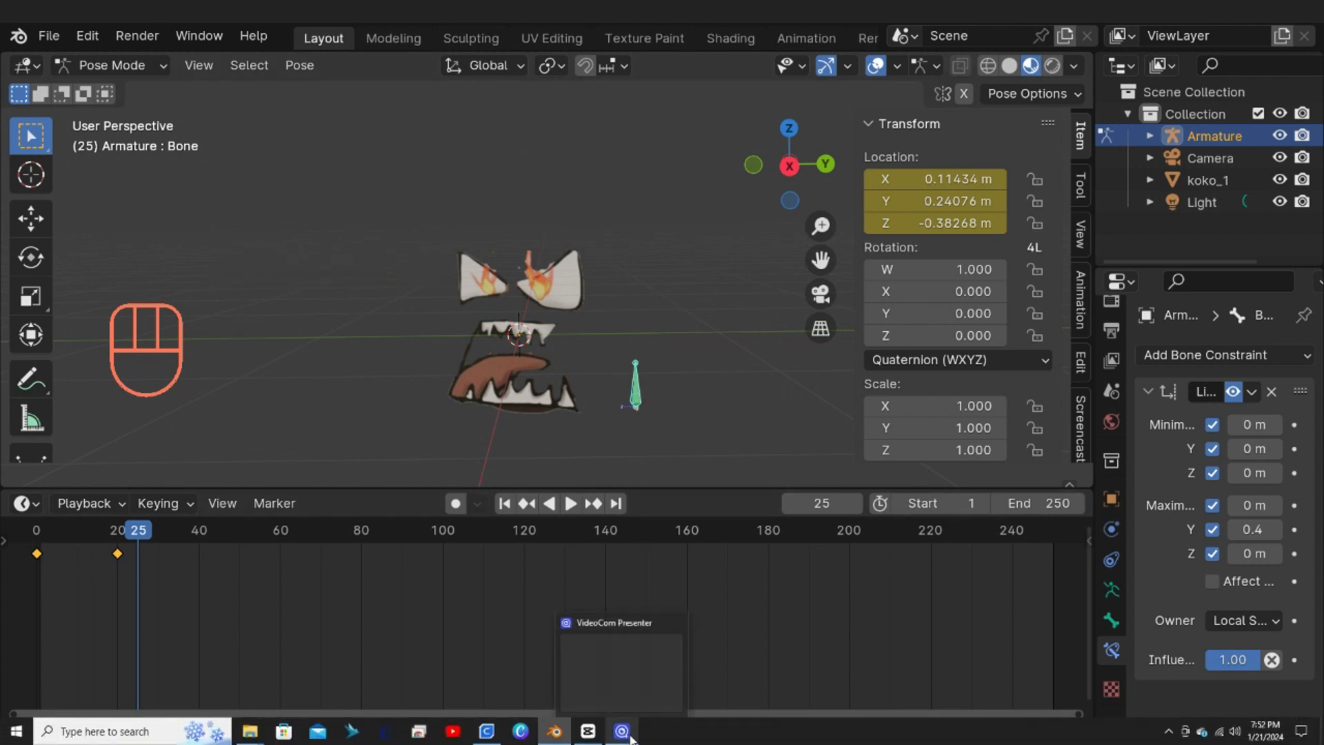
{"action": "key", "text": "ctrl+shift"}
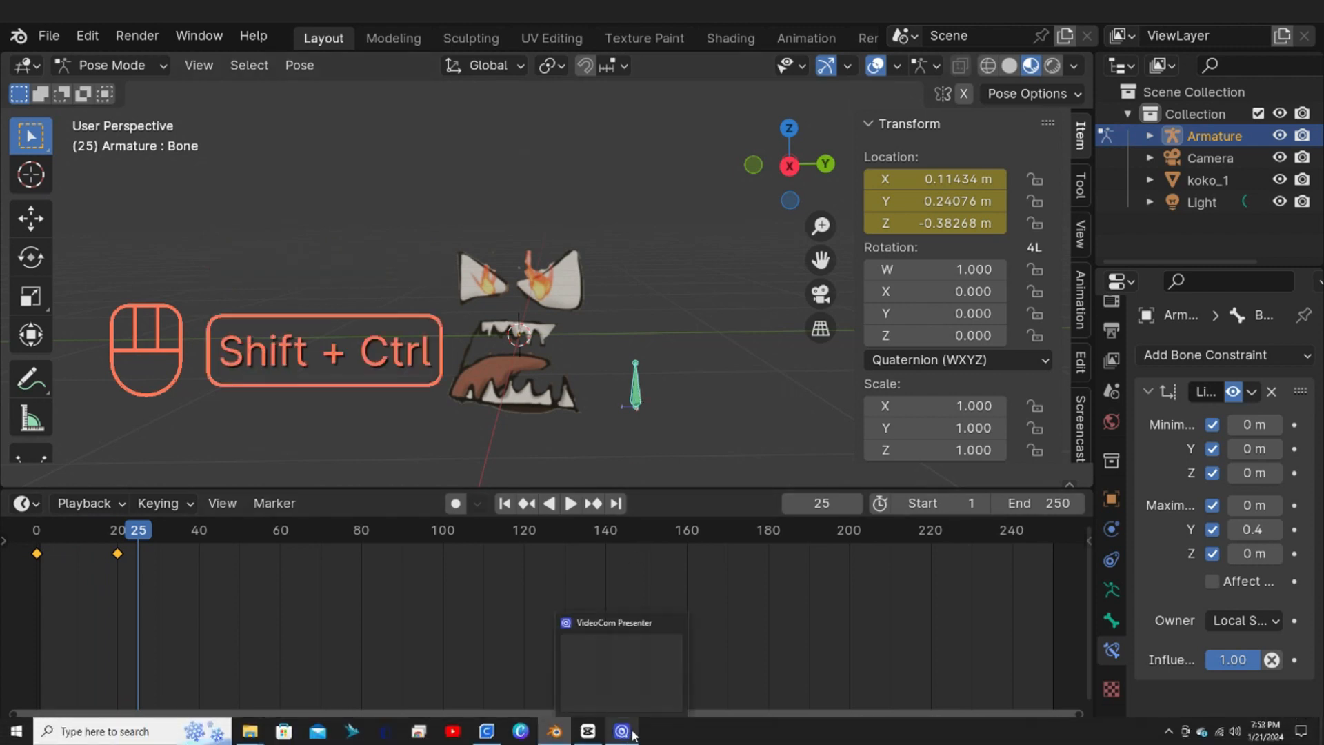
{"action": "key", "text": "ctrl+shift+x"}
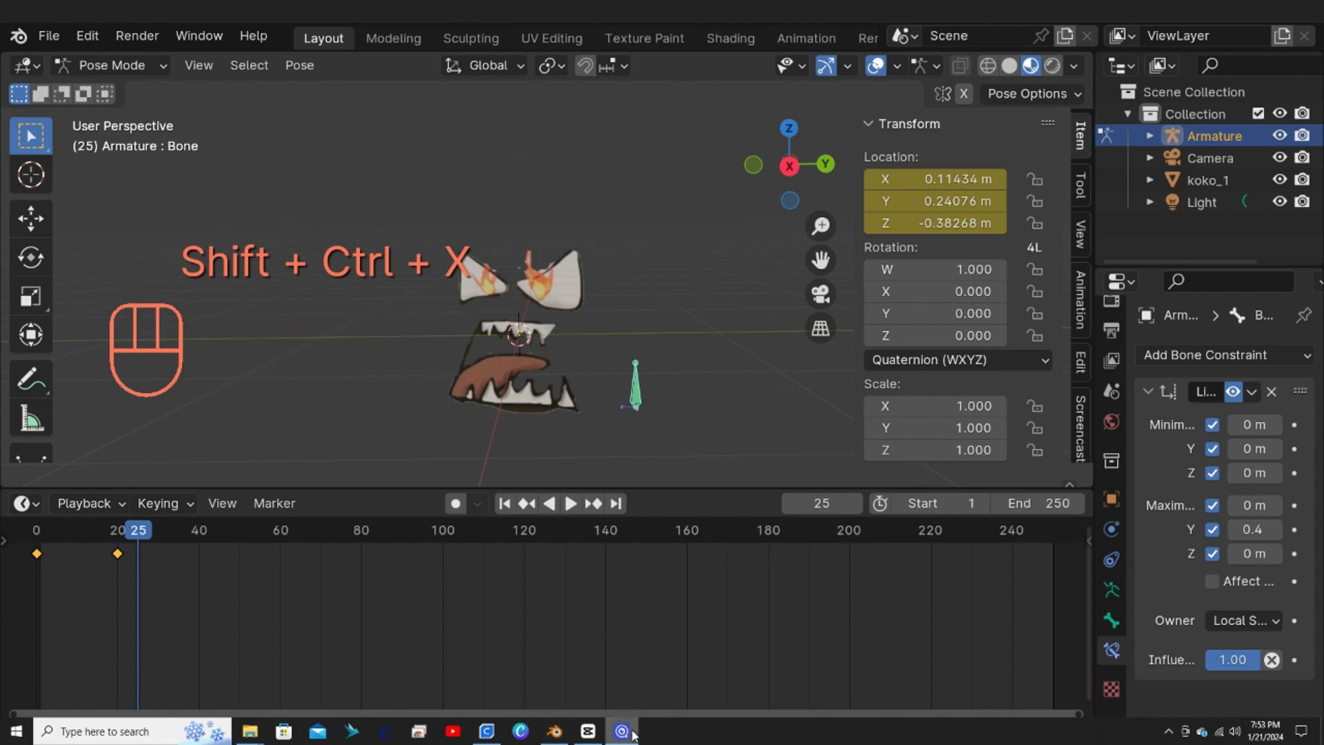